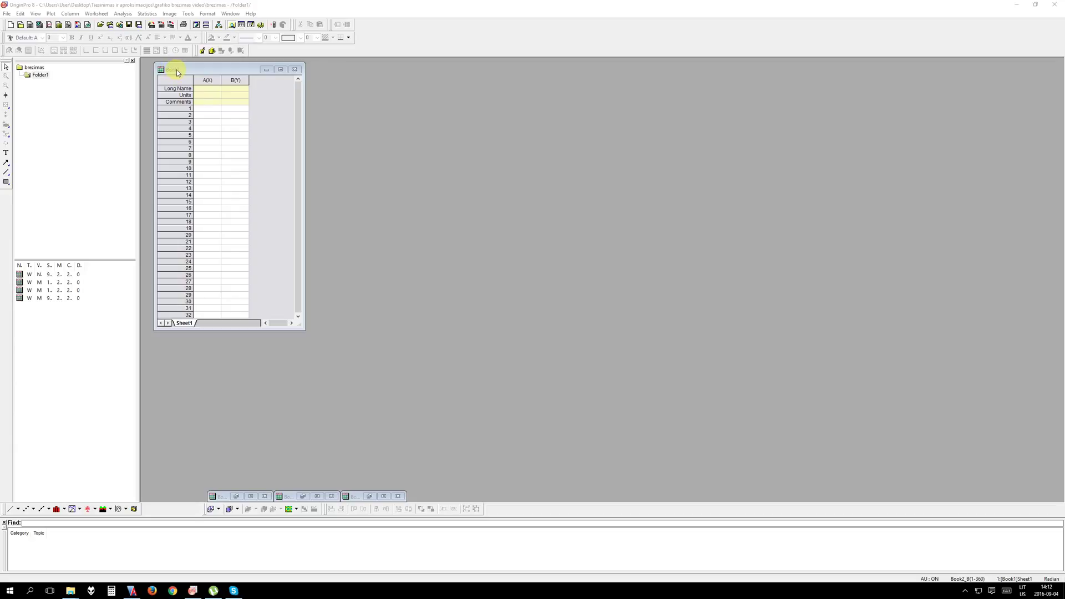
Step: Create three new empty workbooks in the project
{"action": "left_click", "coordinate": [30, 25]}
{"action": "left_click", "coordinate": [31, 26]}
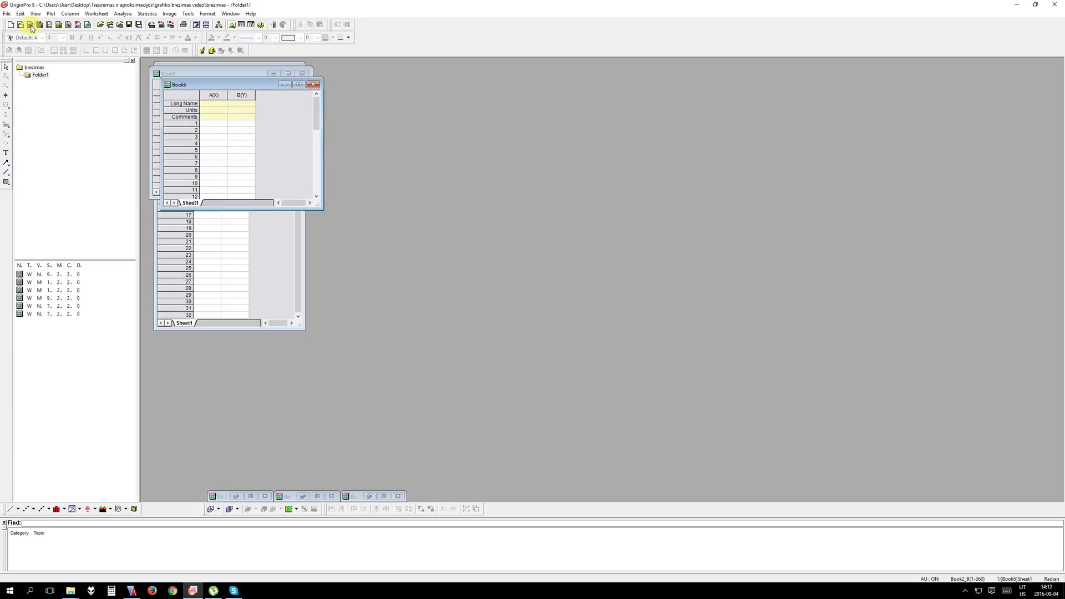
{"action": "left_click", "coordinate": [31, 26]}
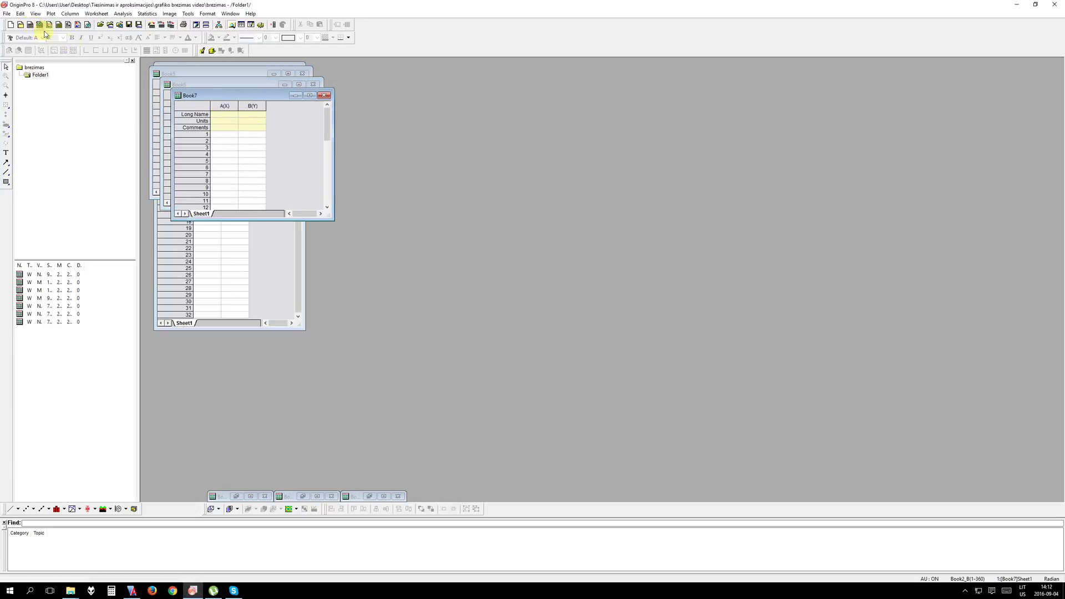
Step: Delete the three newly created workbooks Book7, Book6 and Book5 from the project
{"action": "left_click", "coordinate": [324, 95]}
{"action": "left_click", "coordinate": [471, 315]}
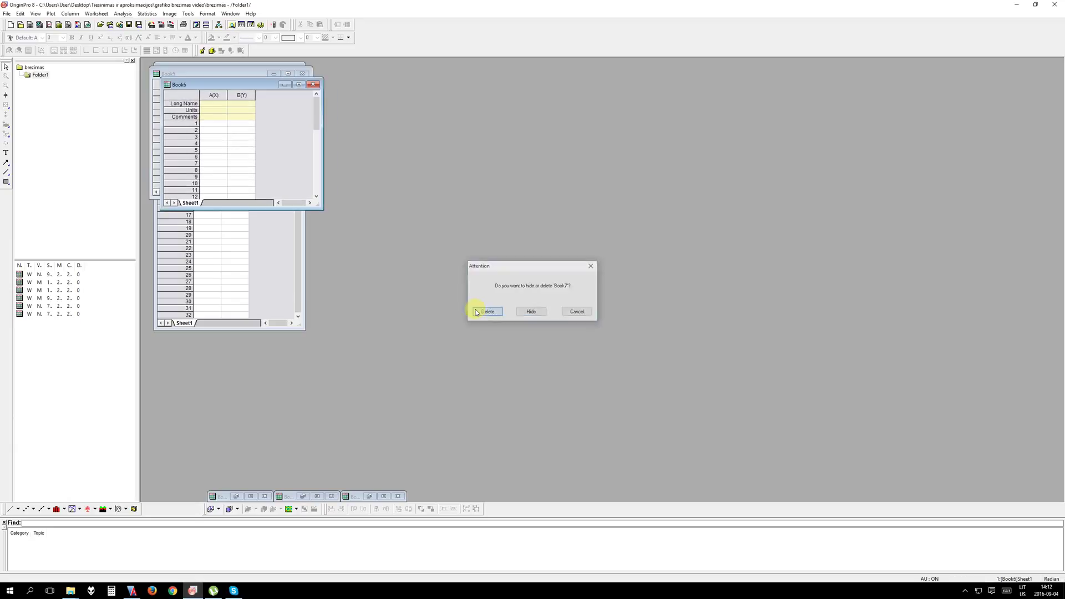
{"action": "left_click", "coordinate": [313, 83]}
{"action": "left_click", "coordinate": [476, 312]}
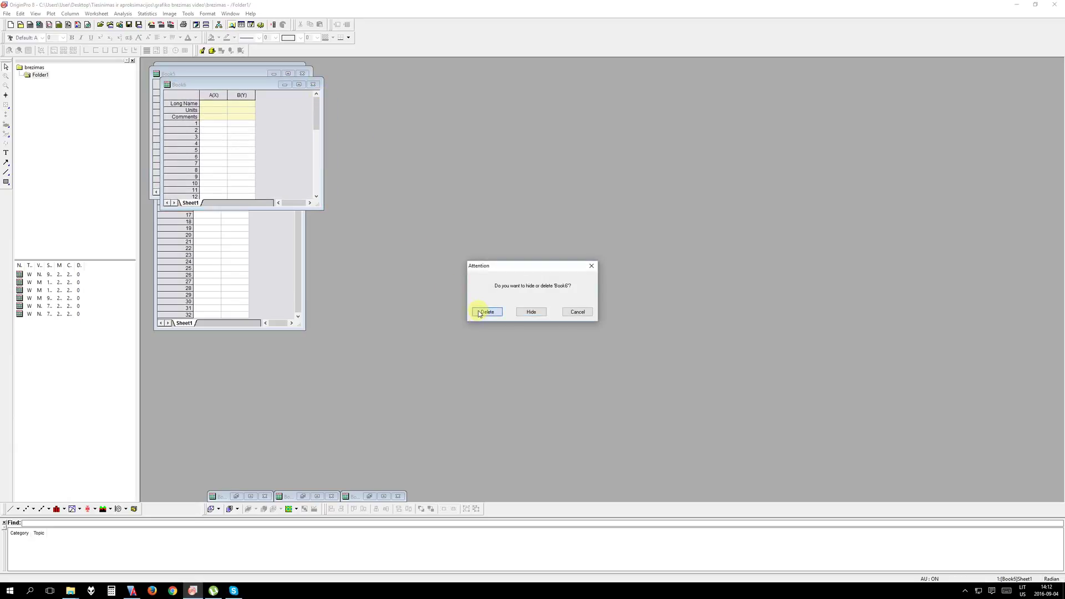
{"action": "left_click", "coordinate": [302, 73]}
{"action": "left_click", "coordinate": [487, 312]}
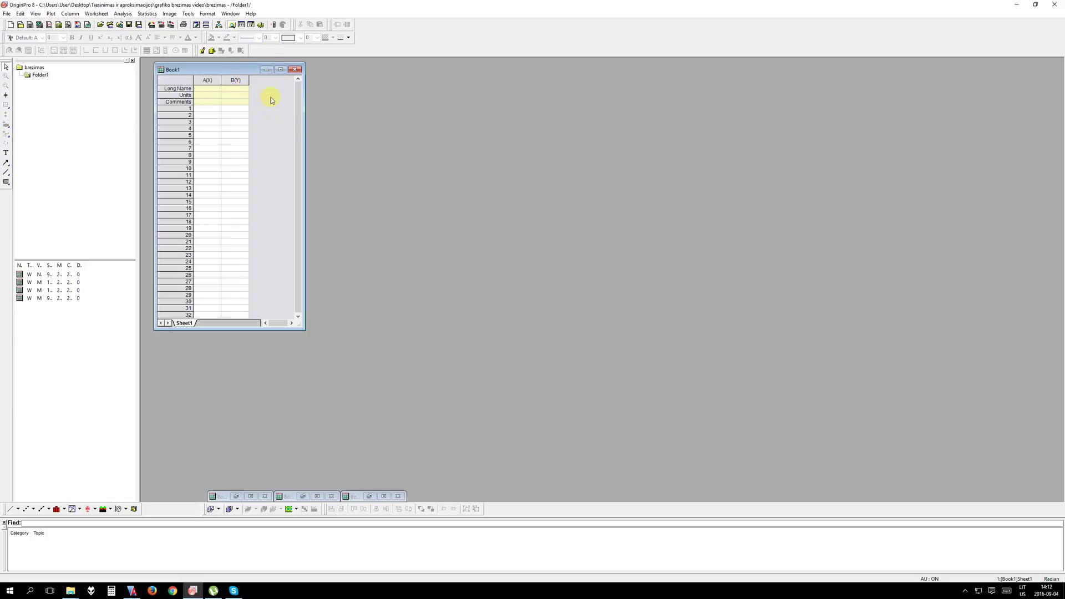
Step: Add three new Y columns, C, D and E, to the Book1 worksheet, widening its window to fit them
{"action": "left_click", "coordinate": [274, 25]}
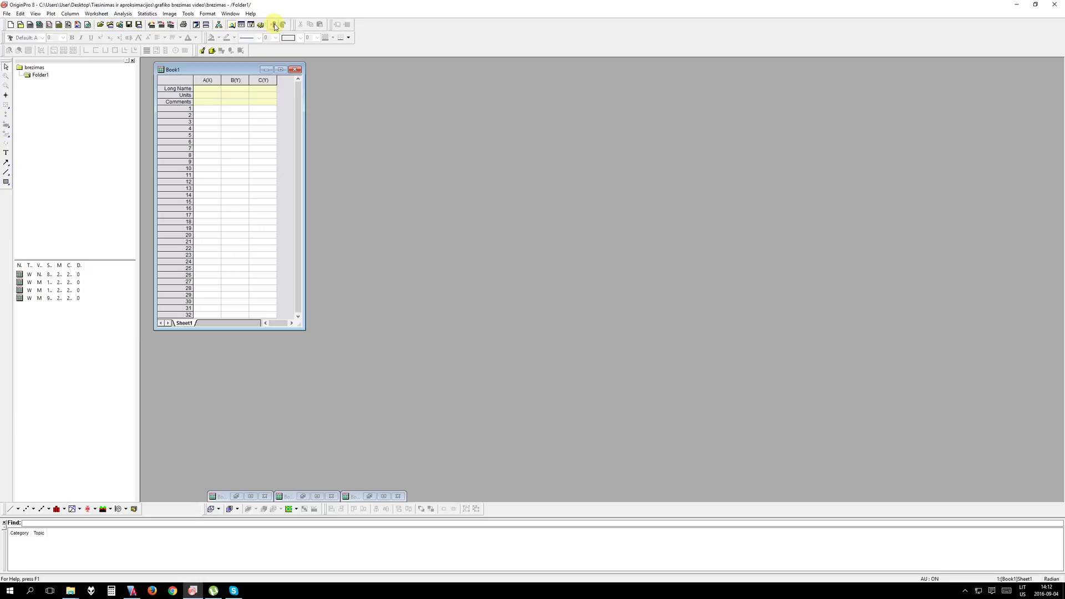
{"action": "left_click", "coordinate": [274, 25]}
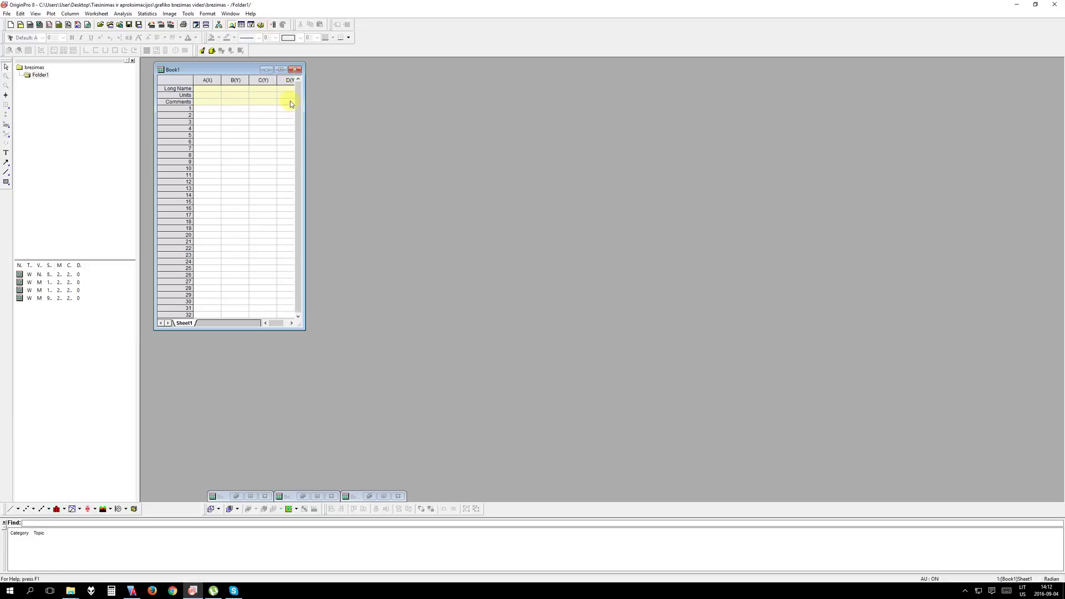
{"action": "left_click_drag", "start_coordinate": [306, 132], "coordinate": [450, 143]}
{"action": "right_click", "coordinate": [348, 132]}
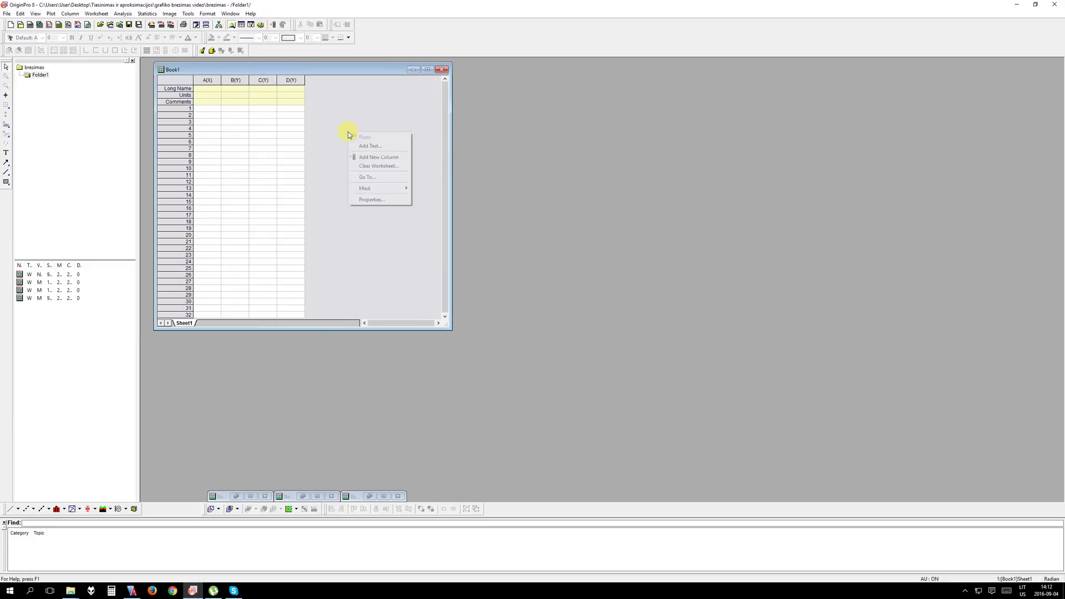
{"action": "left_click", "coordinate": [363, 156]}
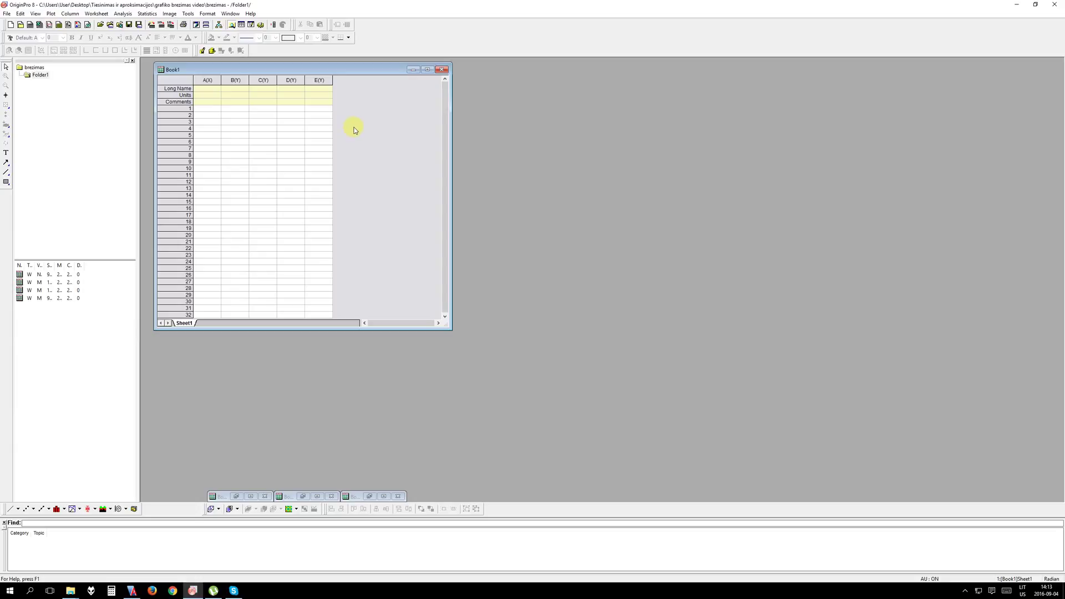
Step: Minimize Book1, restore the Book2 data workbook and widen its window beyond column D
{"action": "left_click", "coordinate": [415, 71]}
{"action": "left_click", "coordinate": [237, 494]}
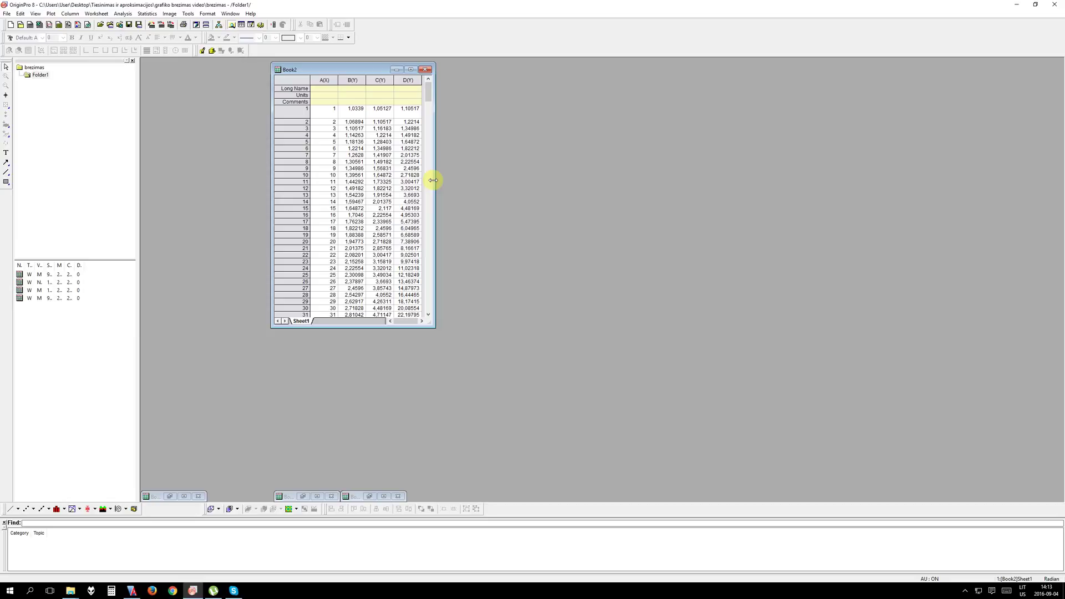
{"action": "left_click_drag", "start_coordinate": [435, 178], "coordinate": [488, 178]}
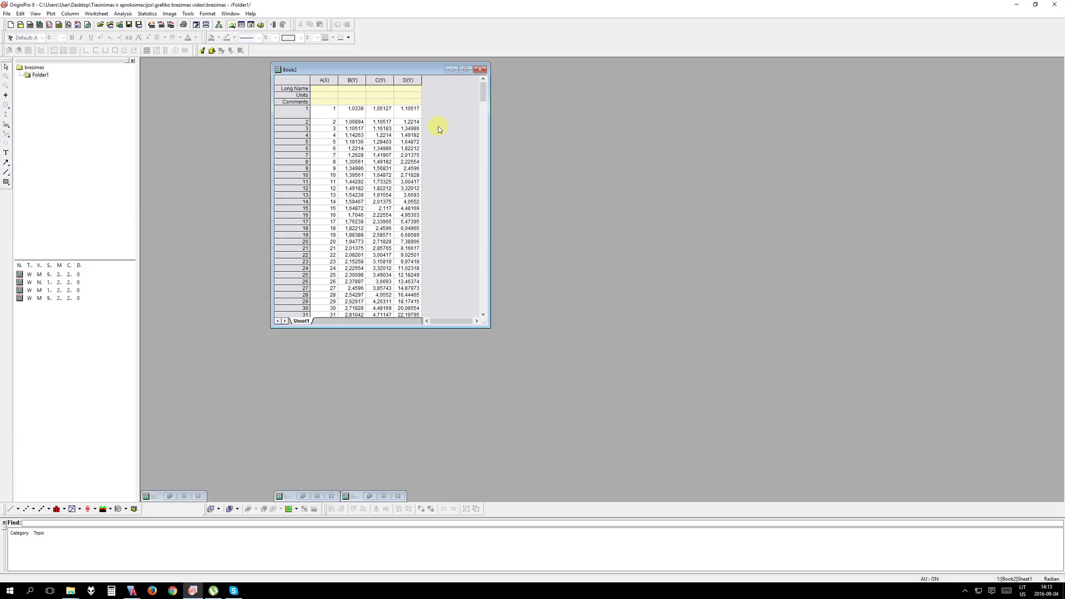
Step: Plot column B of Book2 against column A as a line and symbol graph
{"action": "left_click", "coordinate": [347, 80]}
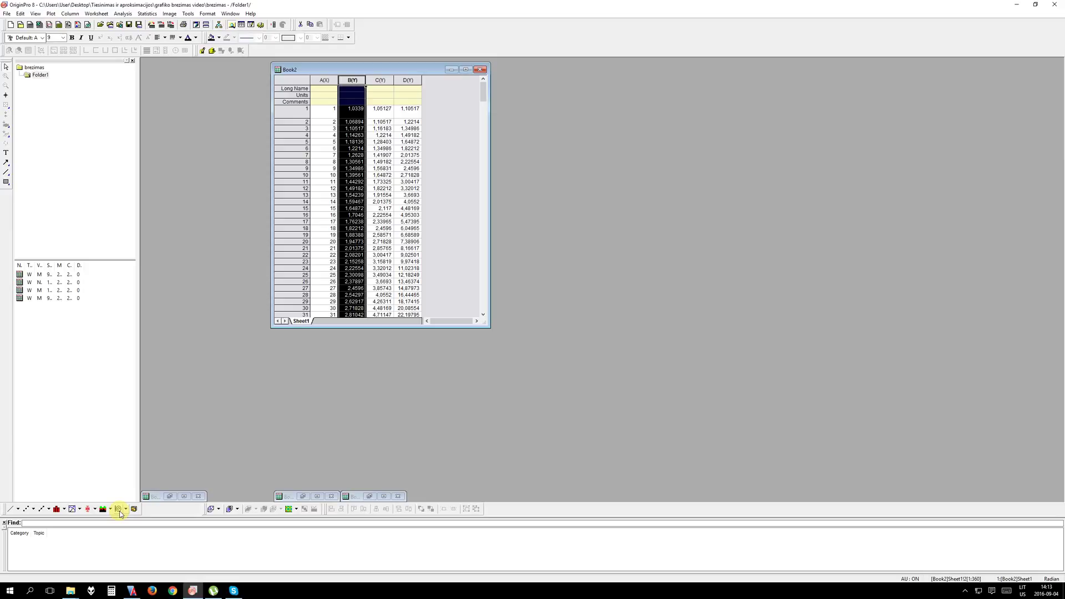
{"action": "left_click", "coordinate": [20, 510]}
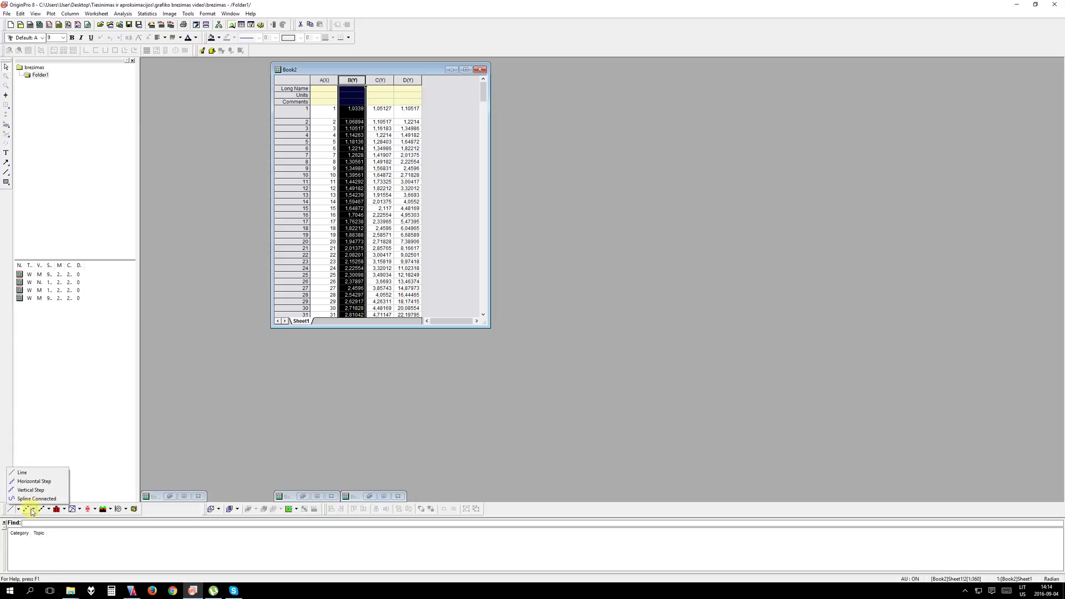
{"action": "left_click", "coordinate": [32, 510]}
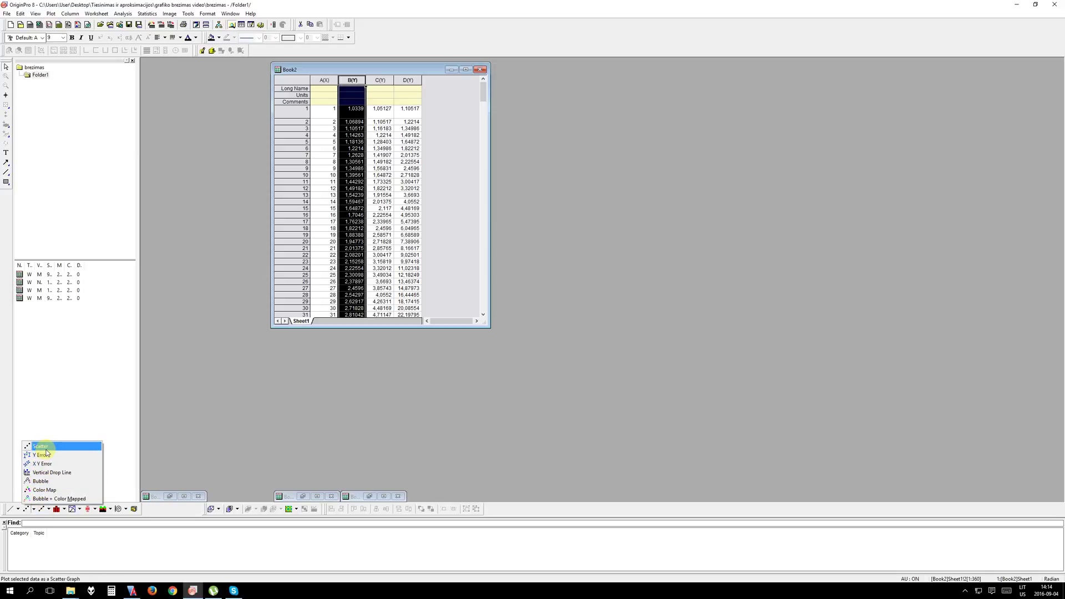
{"action": "left_click", "coordinate": [284, 435]}
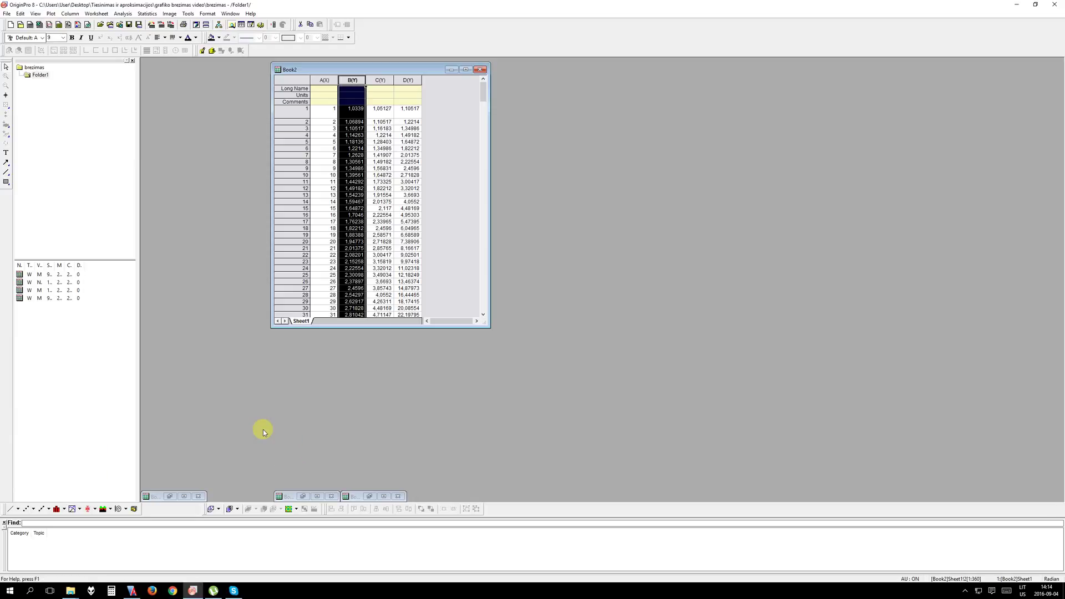
{"action": "left_click", "coordinate": [41, 509]}
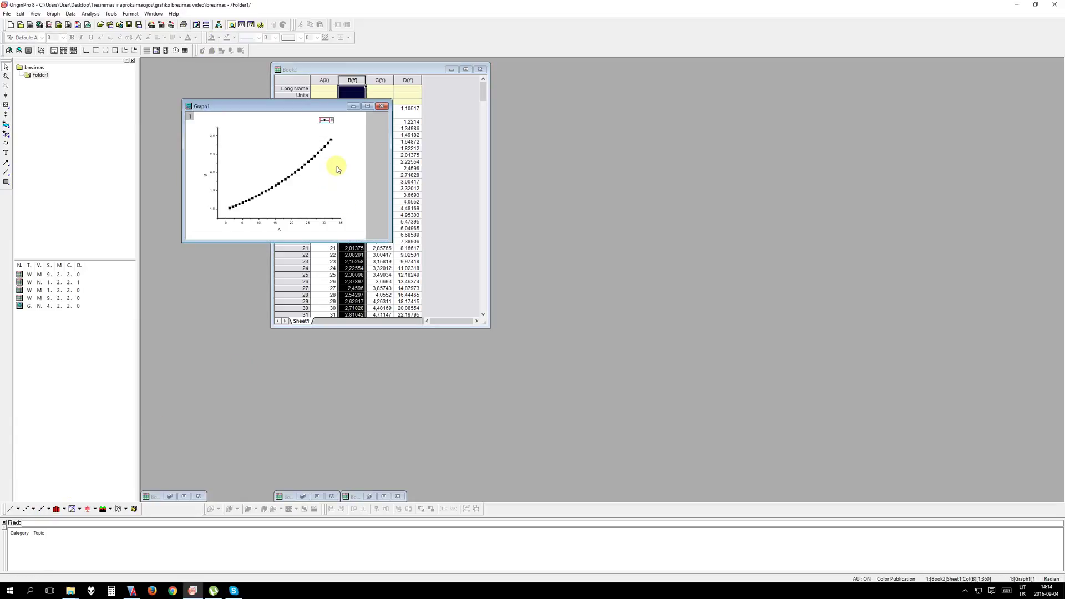
Step: View the column B graph at full size, restore its window and delete the graph
{"action": "double_click", "coordinate": [336, 106]}
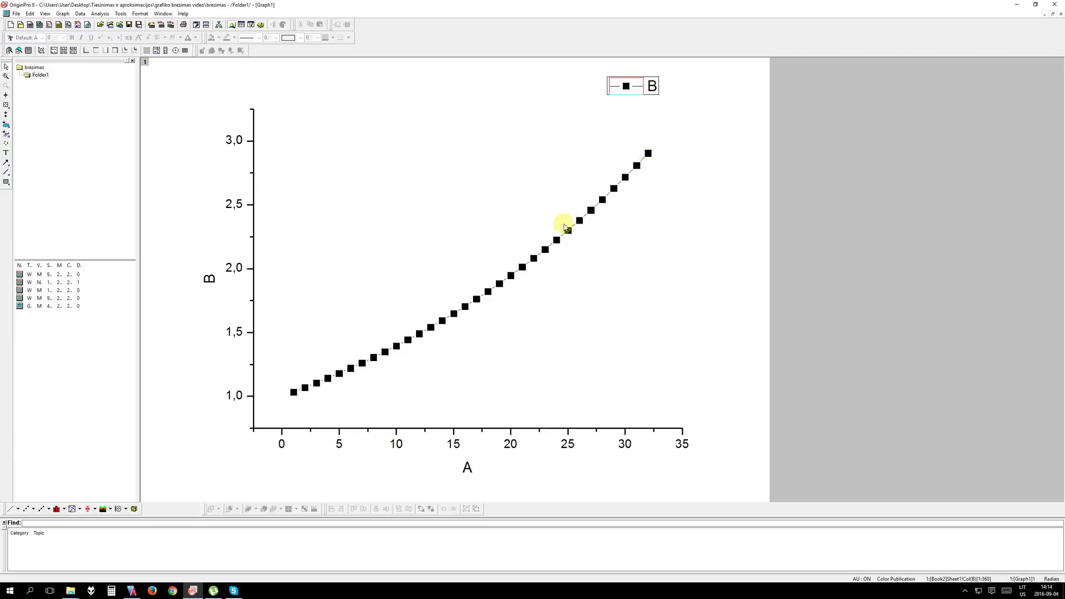
{"action": "left_click", "coordinate": [1053, 14]}
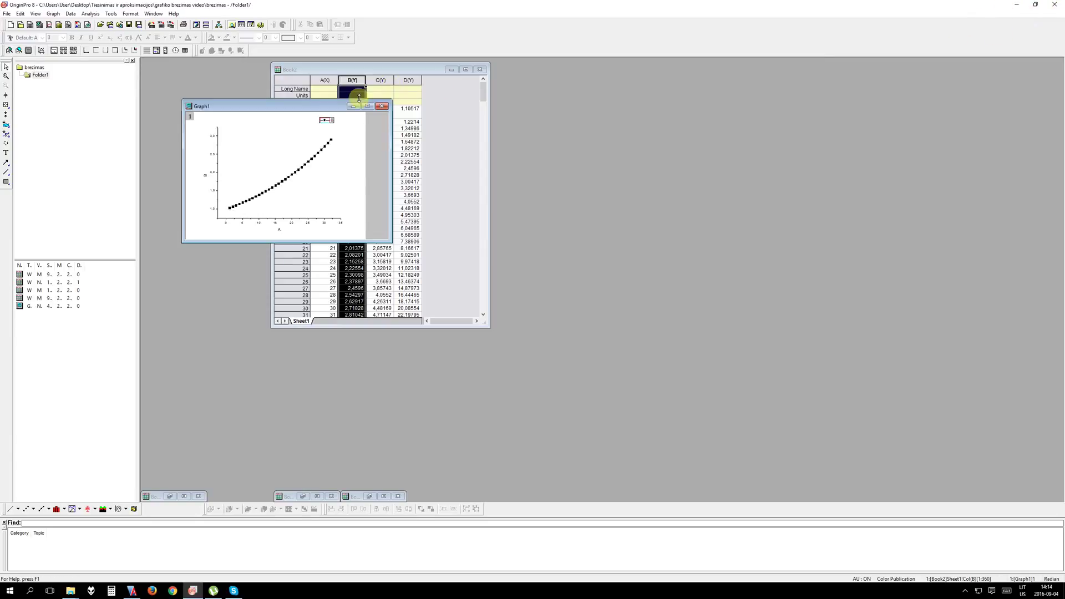
{"action": "left_click", "coordinate": [382, 106]}
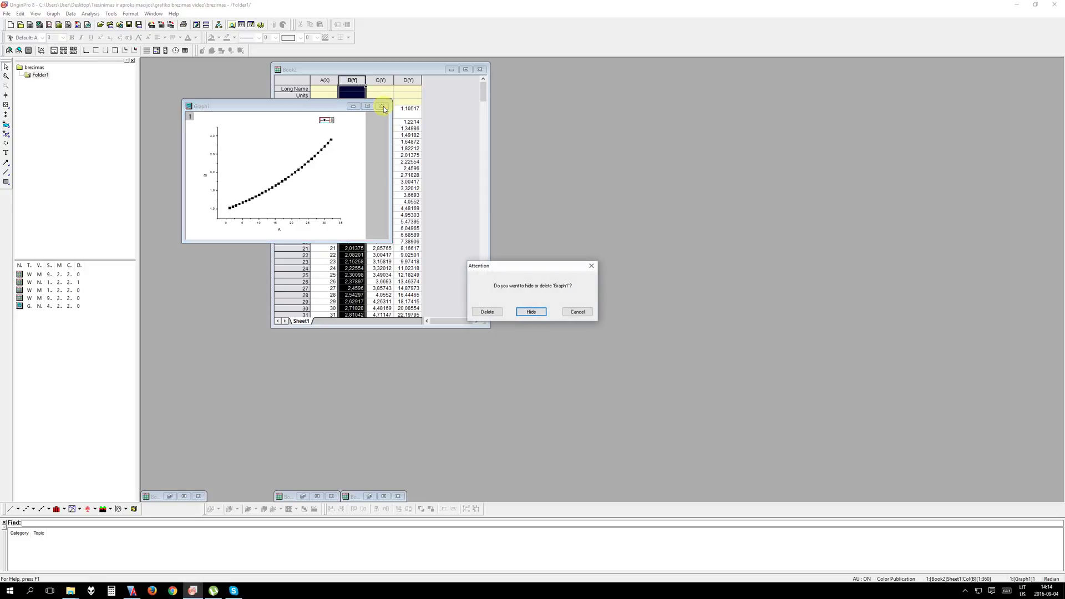
{"action": "left_click", "coordinate": [497, 314]}
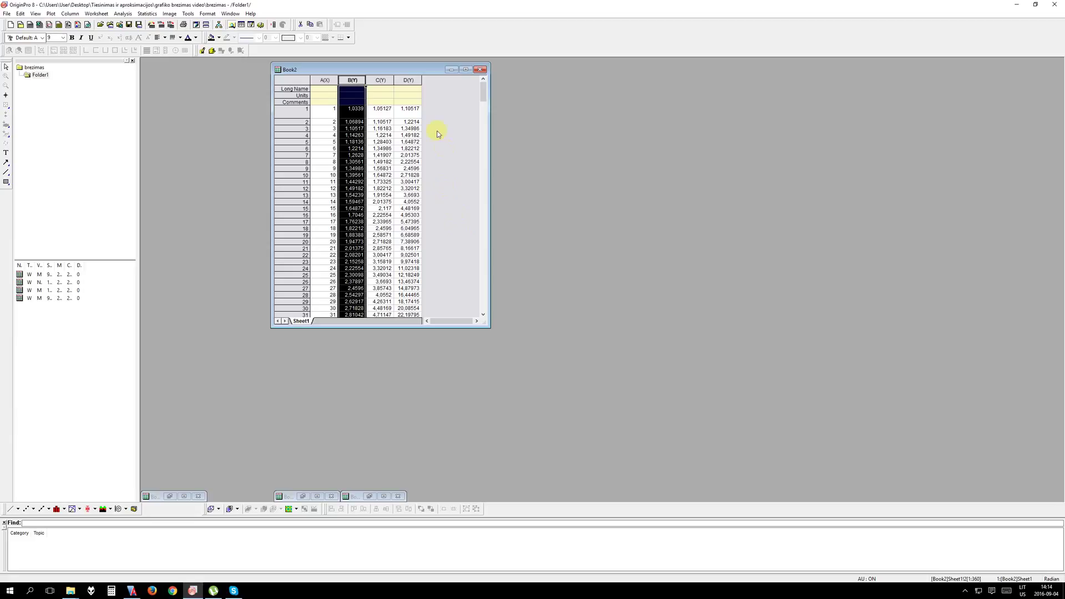
Step: Plot columns B, C and D of Book2 together as a scatter graph and move it beside the worksheet
{"action": "left_click", "coordinate": [380, 81], "text": "ctrl"}
{"action": "left_click", "coordinate": [408, 80], "text": "ctrl"}
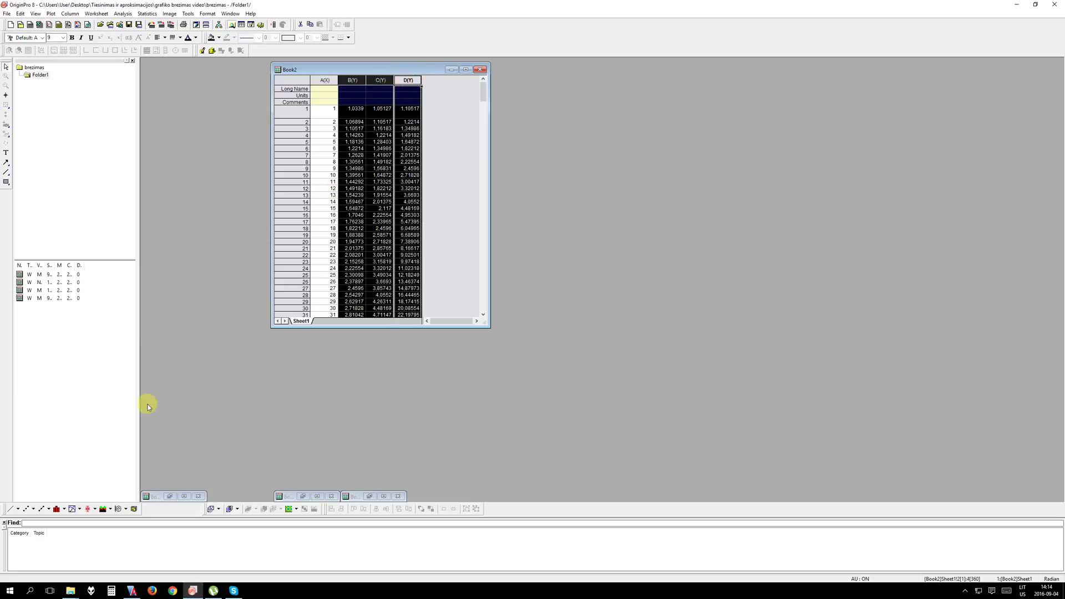
{"action": "left_click", "coordinate": [25, 510]}
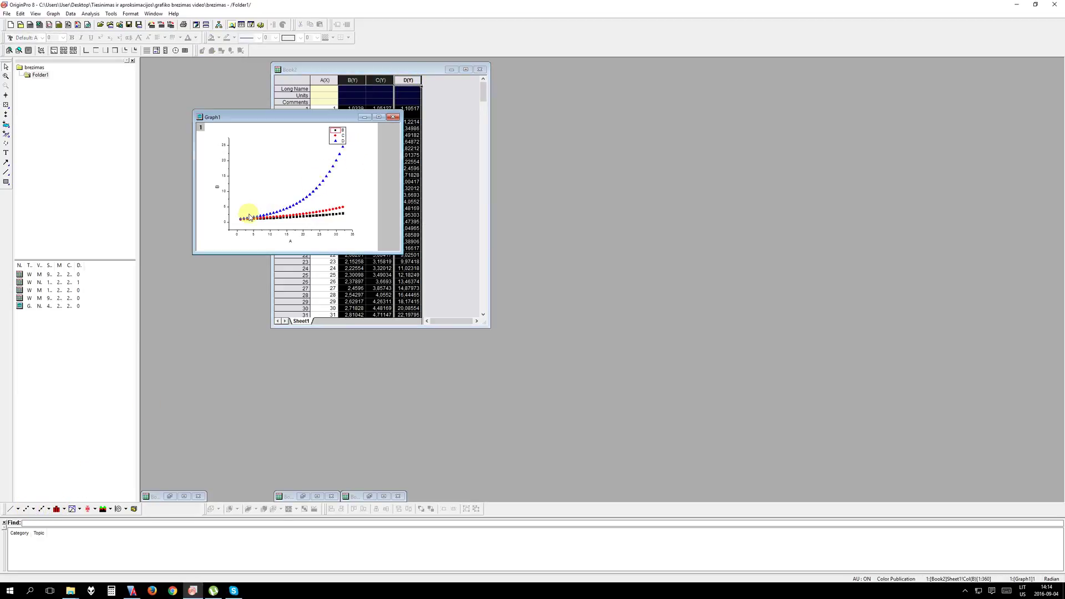
{"action": "left_click_drag", "start_coordinate": [332, 118], "coordinate": [727, 136]}
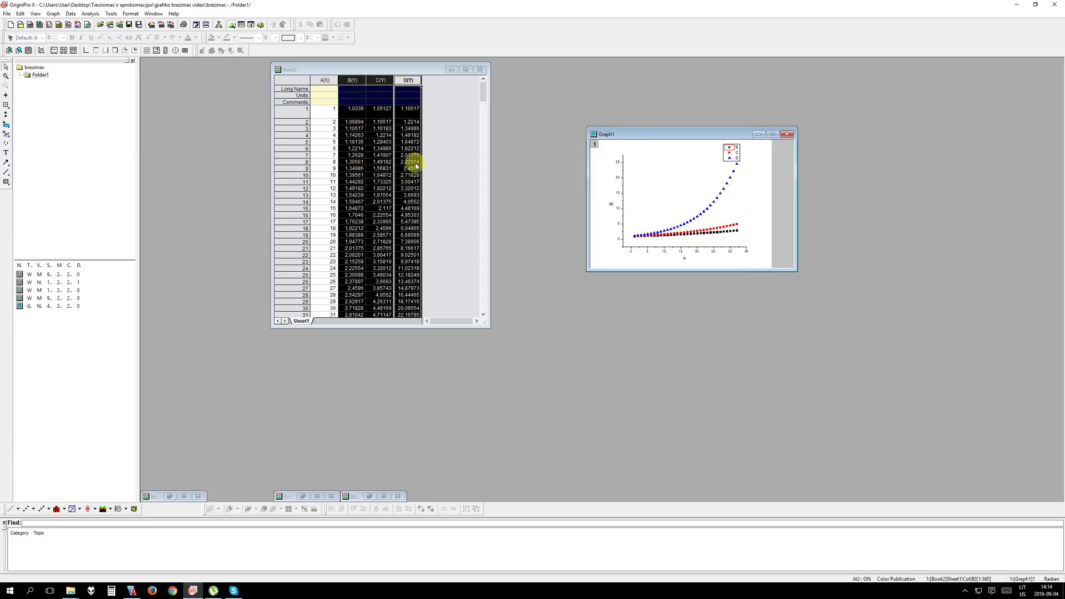
Step: Deselect the Book2 columns and delete the scatter graph of columns B, C and D
{"action": "left_click", "coordinate": [431, 97]}
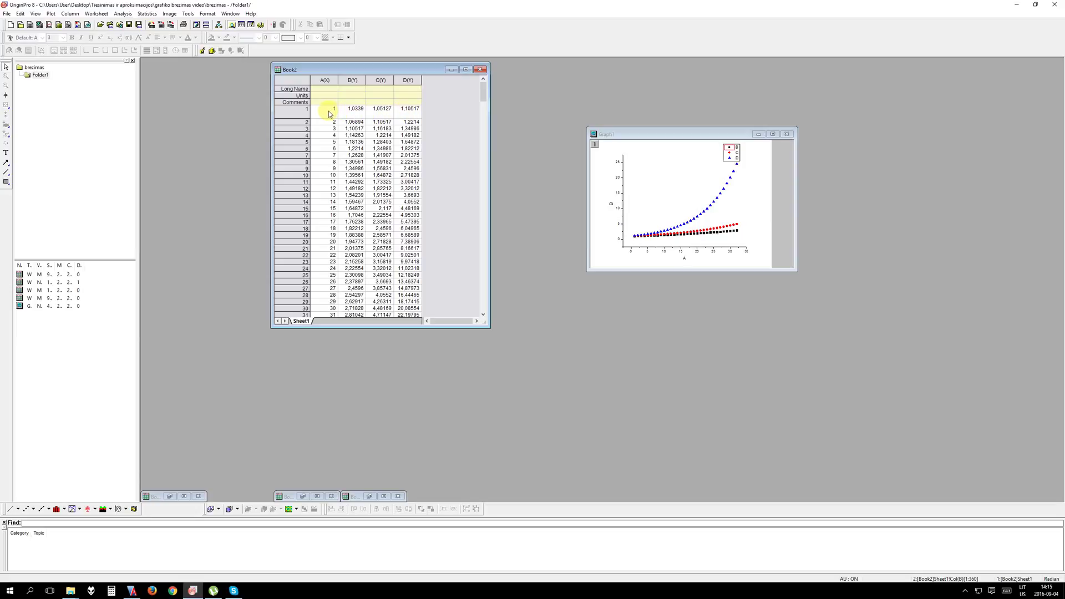
{"action": "left_click", "coordinate": [787, 134]}
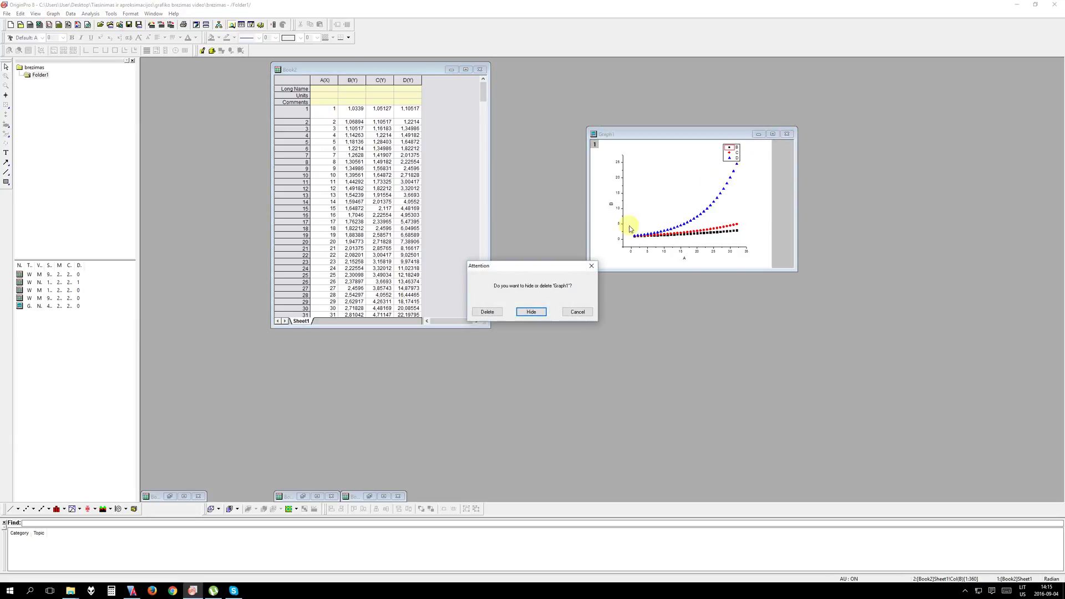
{"action": "left_click", "coordinate": [488, 312]}
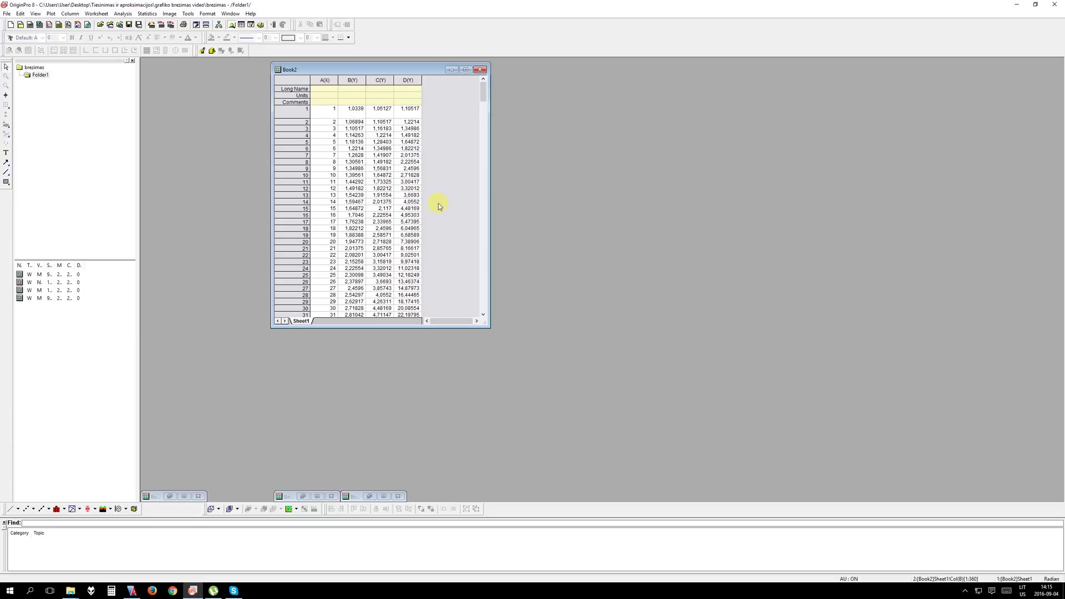
Step: Open Plot Setup for a new scatter graph with no columns selected, keeping the available data list shown
{"action": "left_click", "coordinate": [410, 80]}
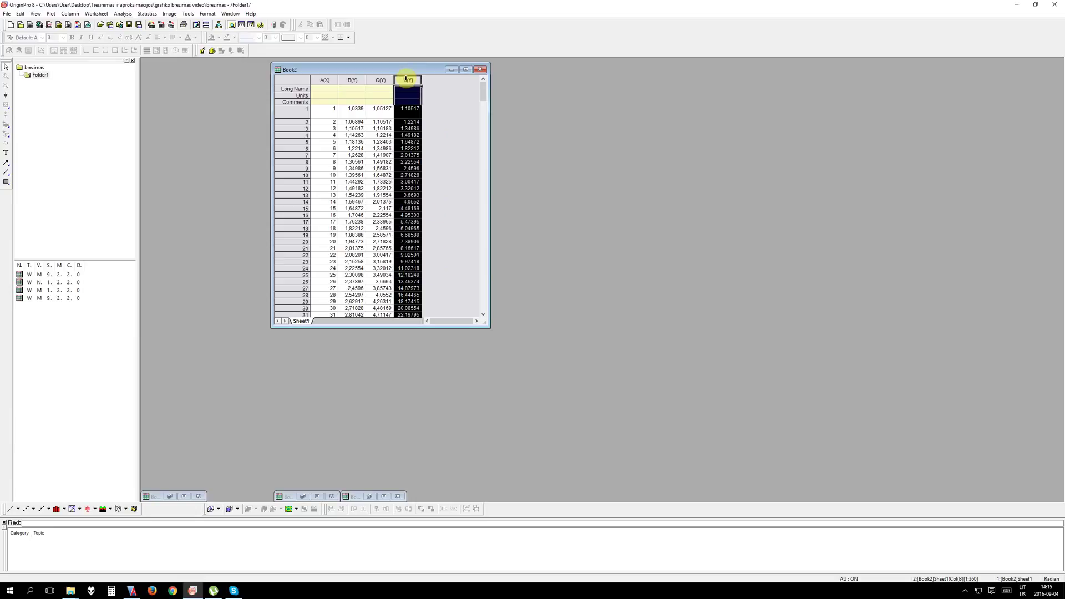
{"action": "left_click", "coordinate": [458, 168]}
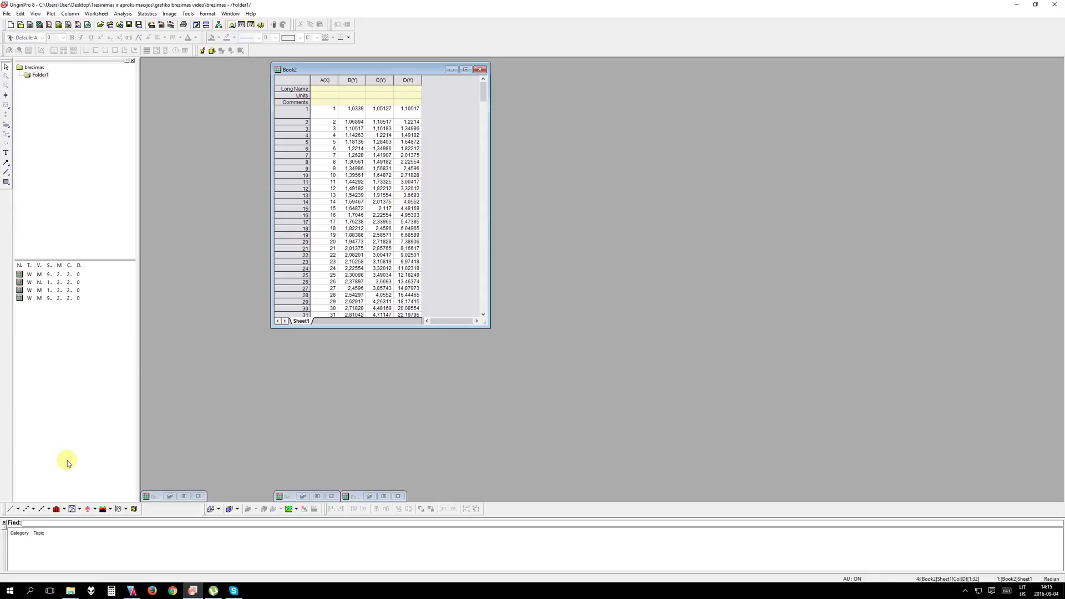
{"action": "left_click", "coordinate": [26, 512]}
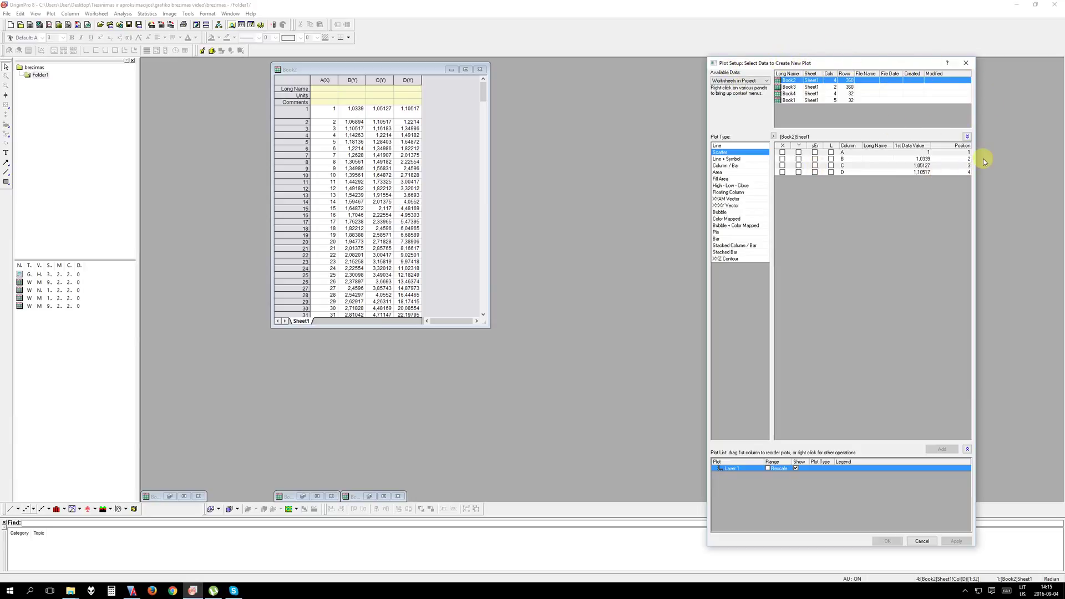
{"action": "left_click", "coordinate": [967, 136]}
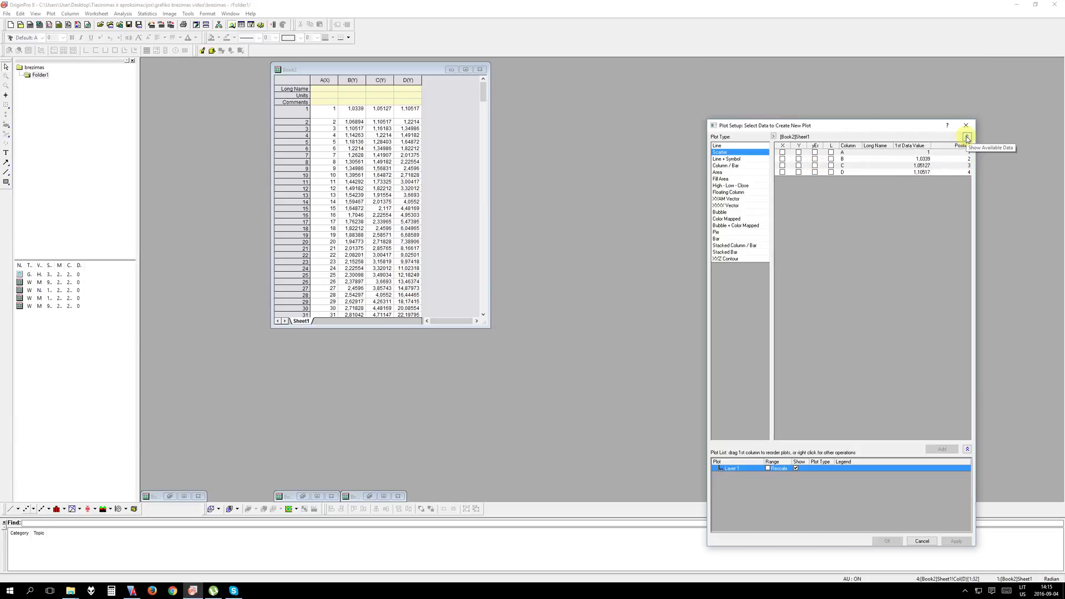
{"action": "left_click", "coordinate": [967, 137]}
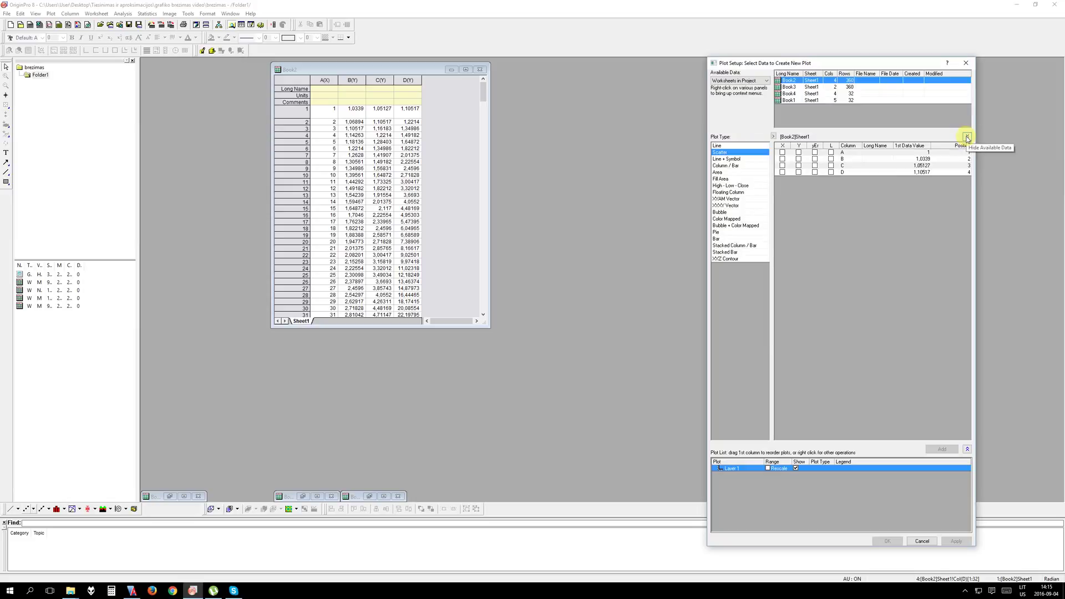
{"action": "left_click_drag", "start_coordinate": [857, 65], "coordinate": [731, 23]}
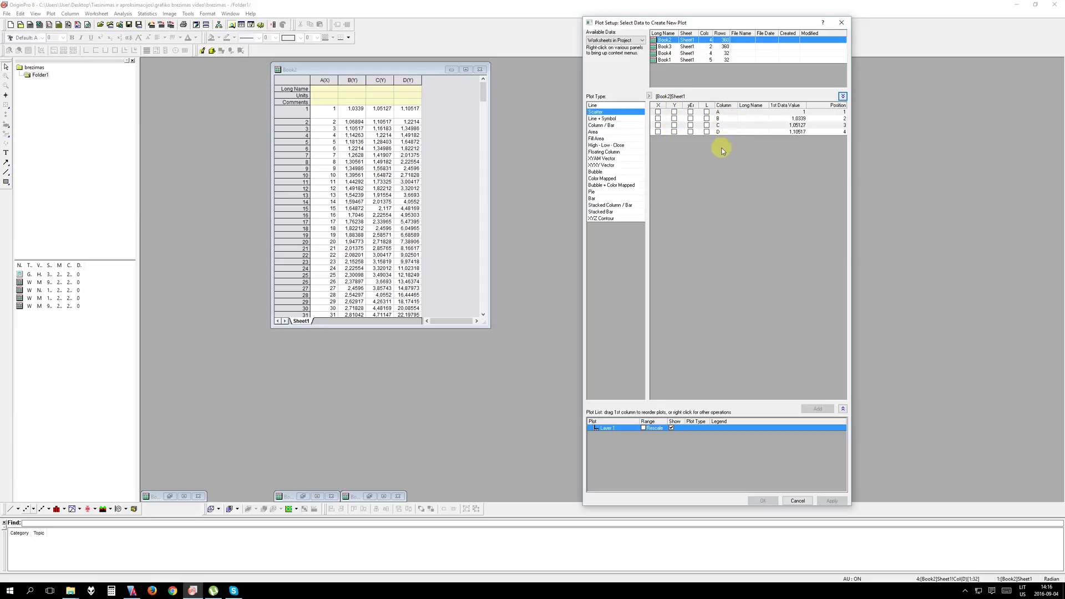
Step: Create a scatter plot from Book2 with column A as X, B as Y and C as Y error
{"action": "left_click", "coordinate": [658, 112]}
{"action": "left_click", "coordinate": [674, 119]}
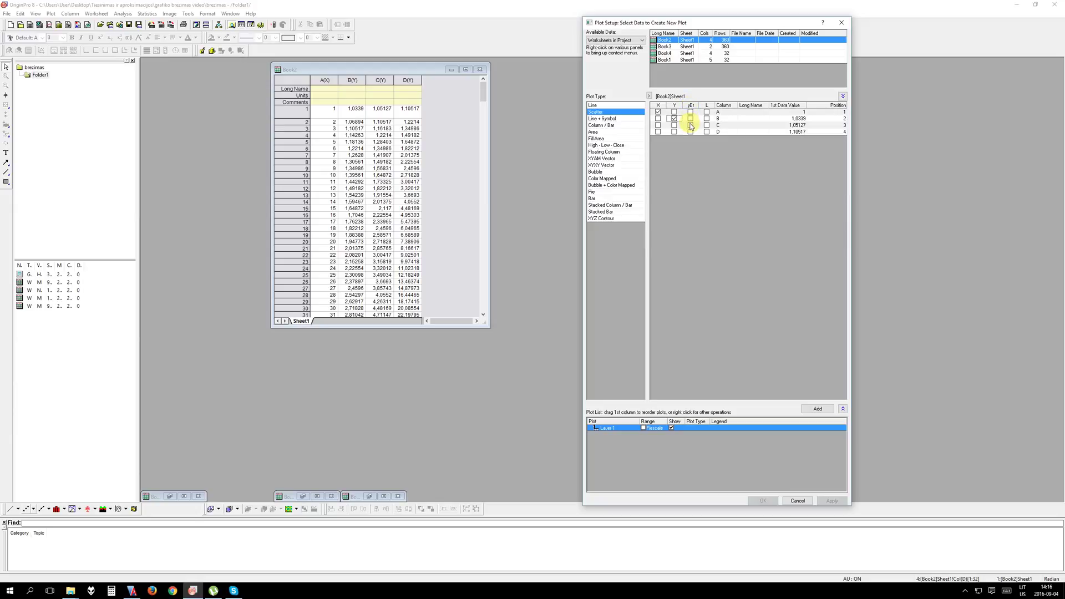
{"action": "left_click", "coordinate": [690, 125]}
{"action": "left_click", "coordinate": [825, 410]}
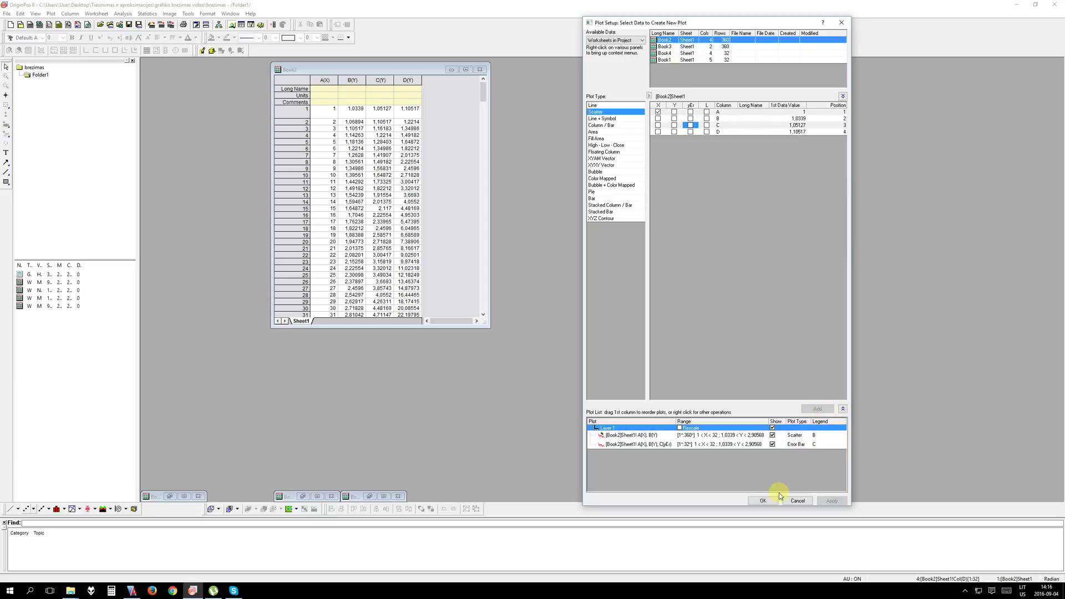
{"action": "left_click", "coordinate": [764, 501]}
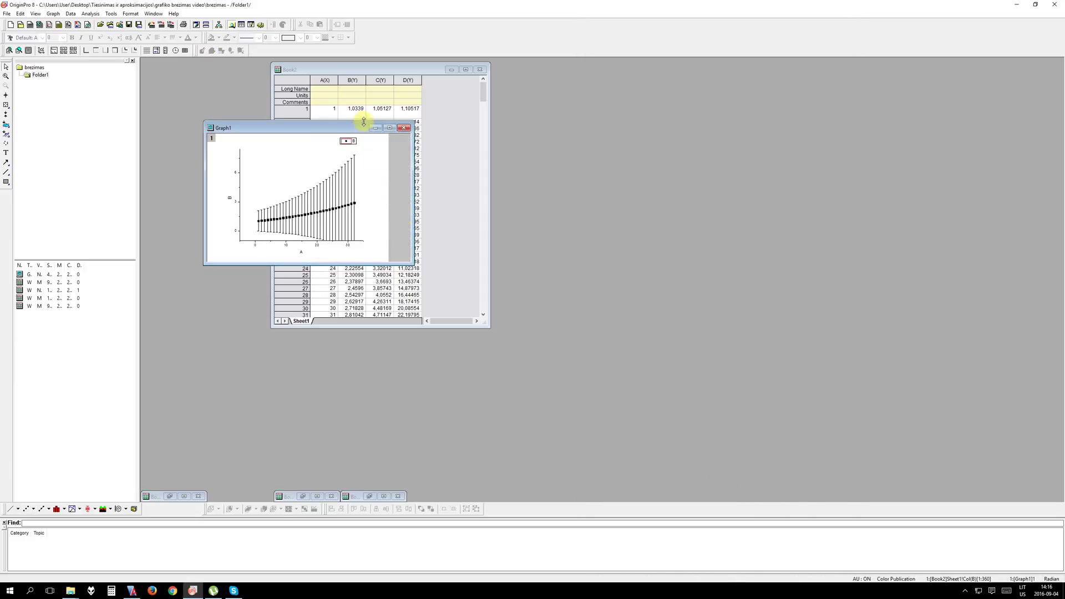
Step: Inspect the graph with Y error bars at full size beside the worksheet and delete it
{"action": "left_click_drag", "start_coordinate": [358, 135], "coordinate": [764, 164]}
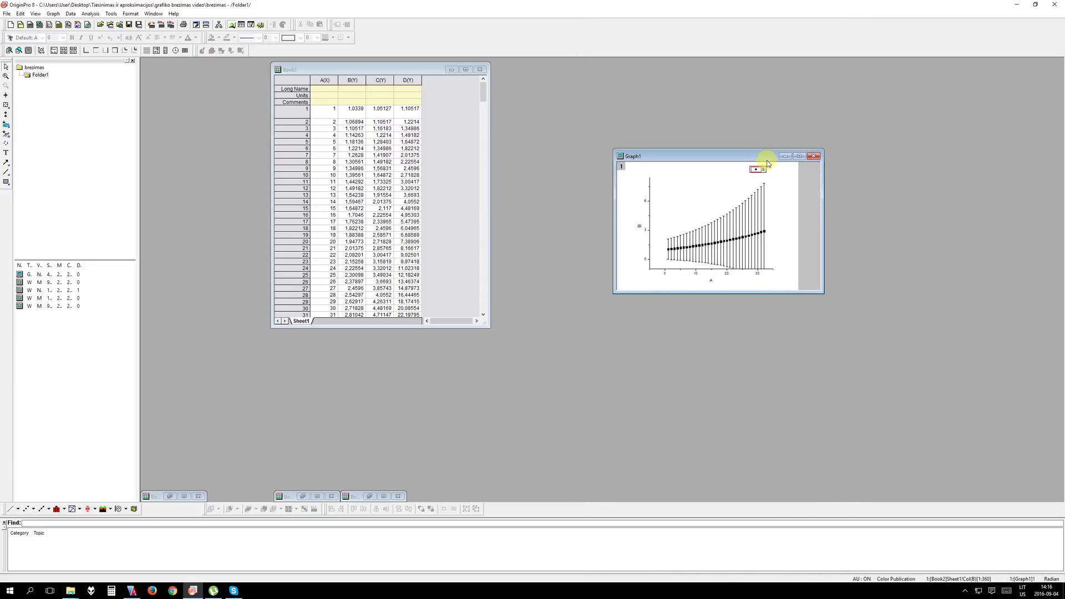
{"action": "left_click", "coordinate": [799, 158]}
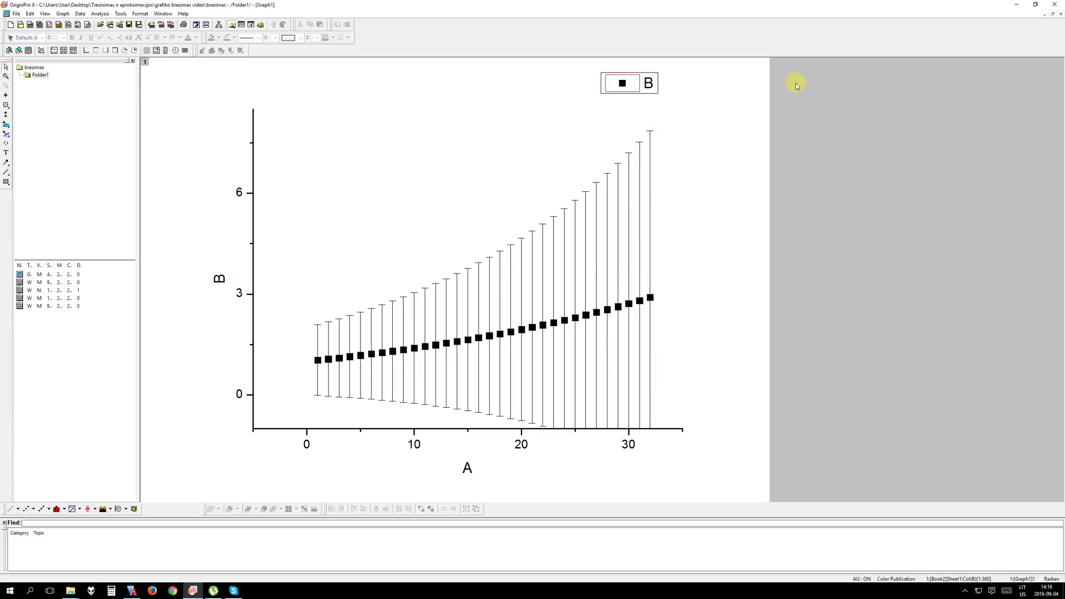
{"action": "left_click", "coordinate": [1053, 14]}
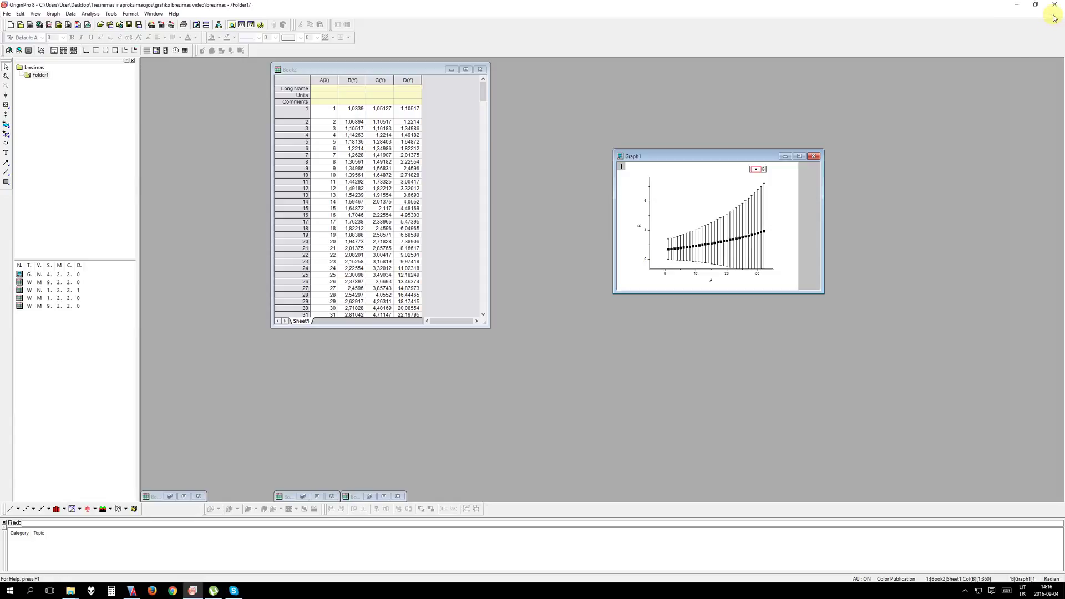
{"action": "left_click", "coordinate": [814, 156]}
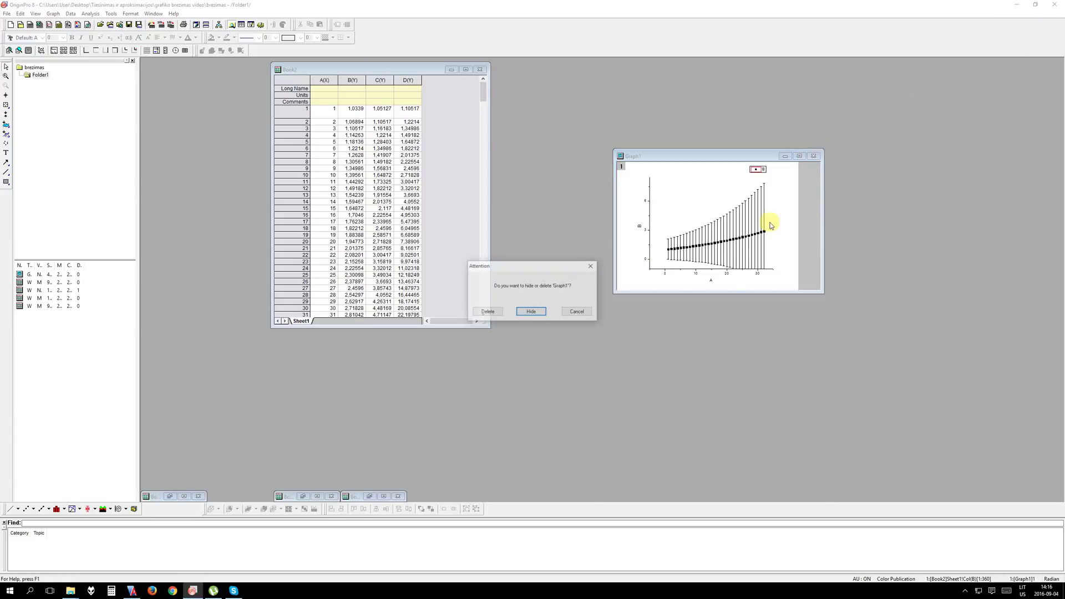
{"action": "left_click", "coordinate": [488, 311]}
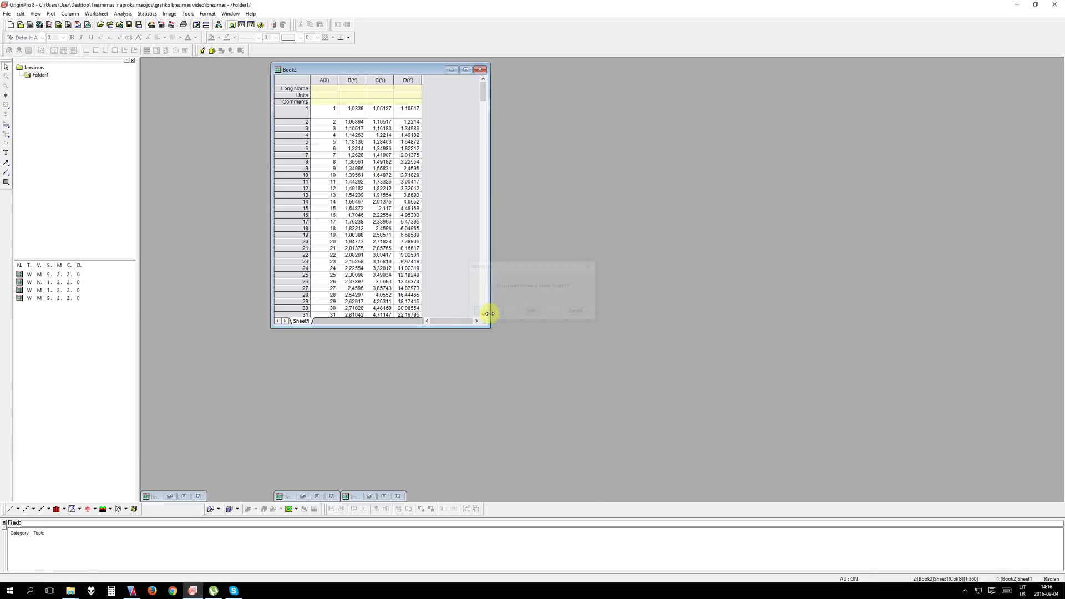
Step: Create a scatter graph through Plot Setup from Book2 with column A as X and B as Y, and delete it
{"action": "left_click", "coordinate": [23, 510]}
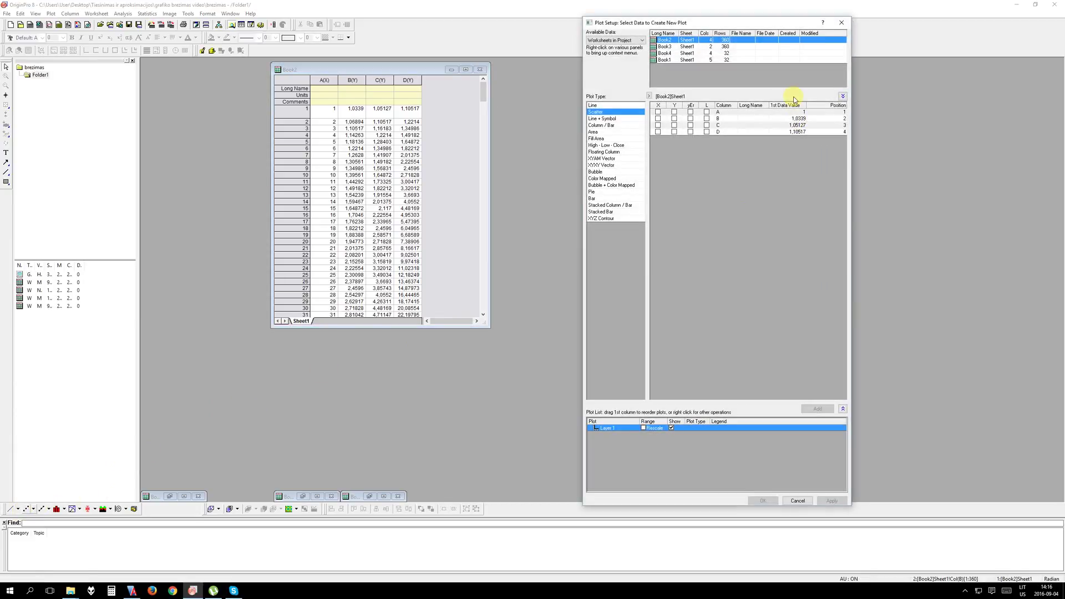
{"action": "left_click", "coordinate": [658, 112]}
{"action": "left_click", "coordinate": [674, 118]}
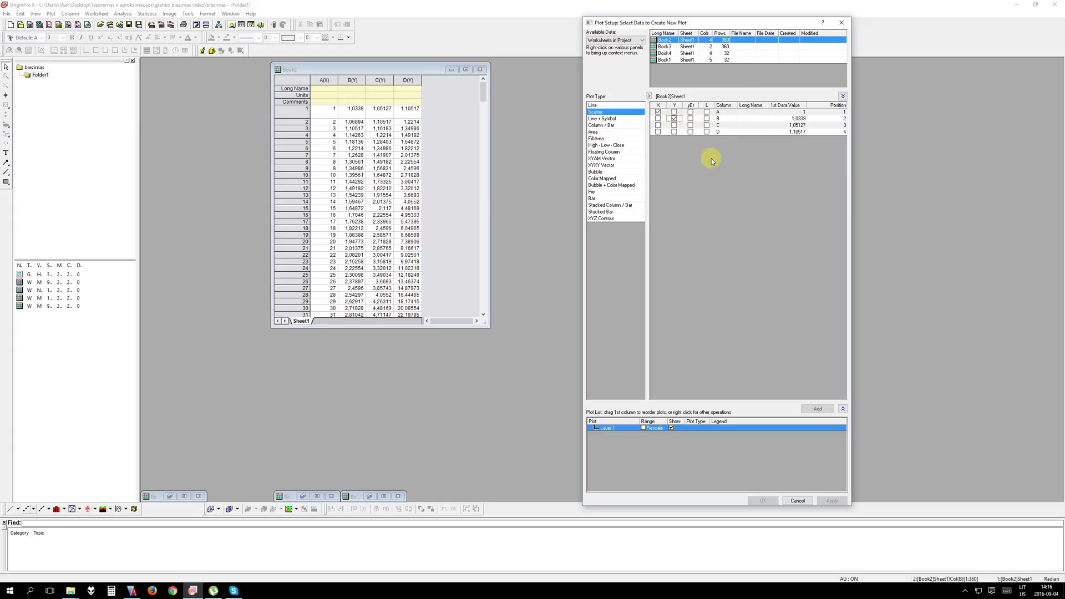
{"action": "left_click", "coordinate": [817, 409]}
{"action": "left_click", "coordinate": [763, 500]}
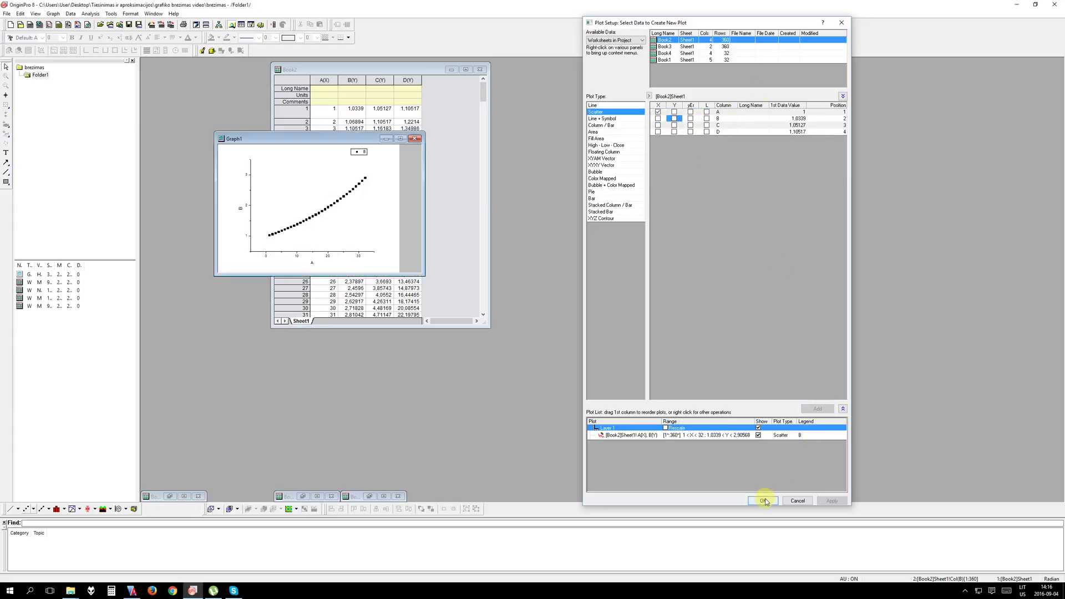
{"action": "left_click", "coordinate": [415, 140]}
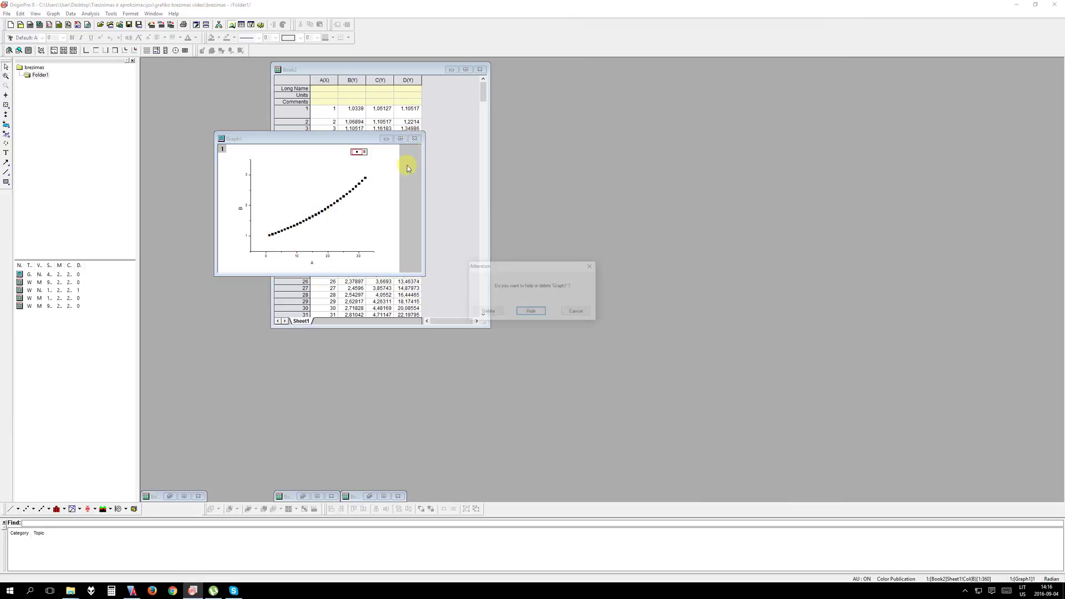
{"action": "left_click", "coordinate": [491, 312]}
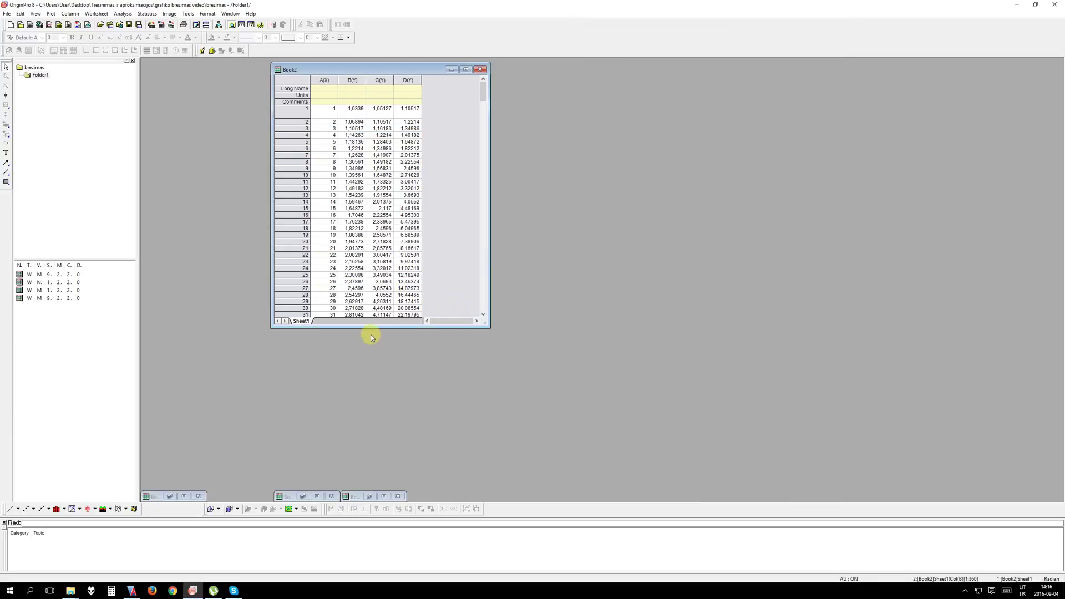
Step: Create one scatter graph through Plot Setup from Book2 with column A as X and columns B, C and D added as separate Y plots
{"action": "left_click", "coordinate": [25, 508]}
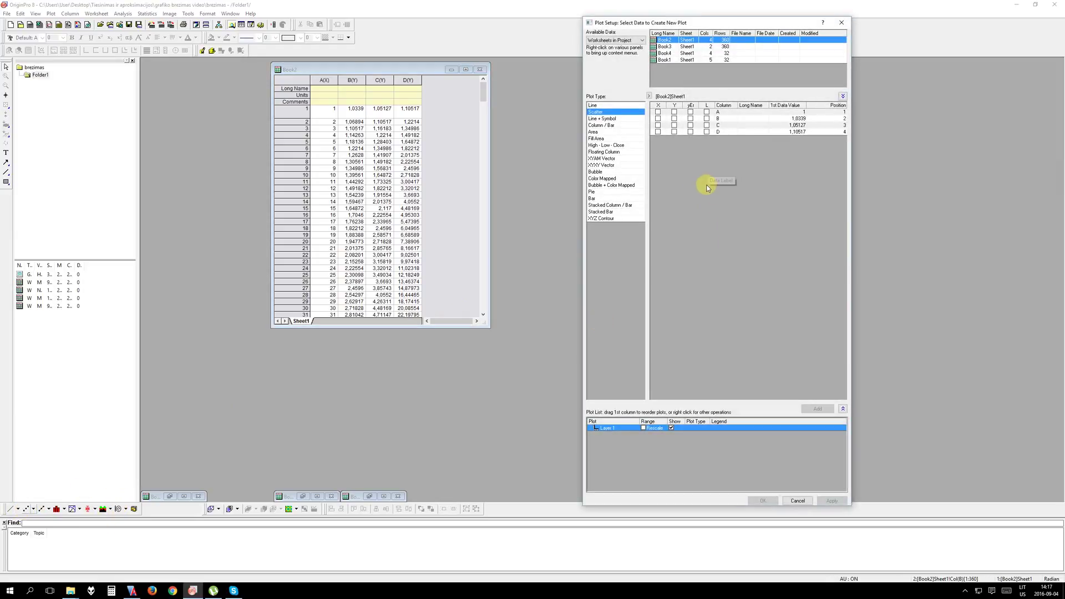
{"action": "left_click", "coordinate": [659, 112]}
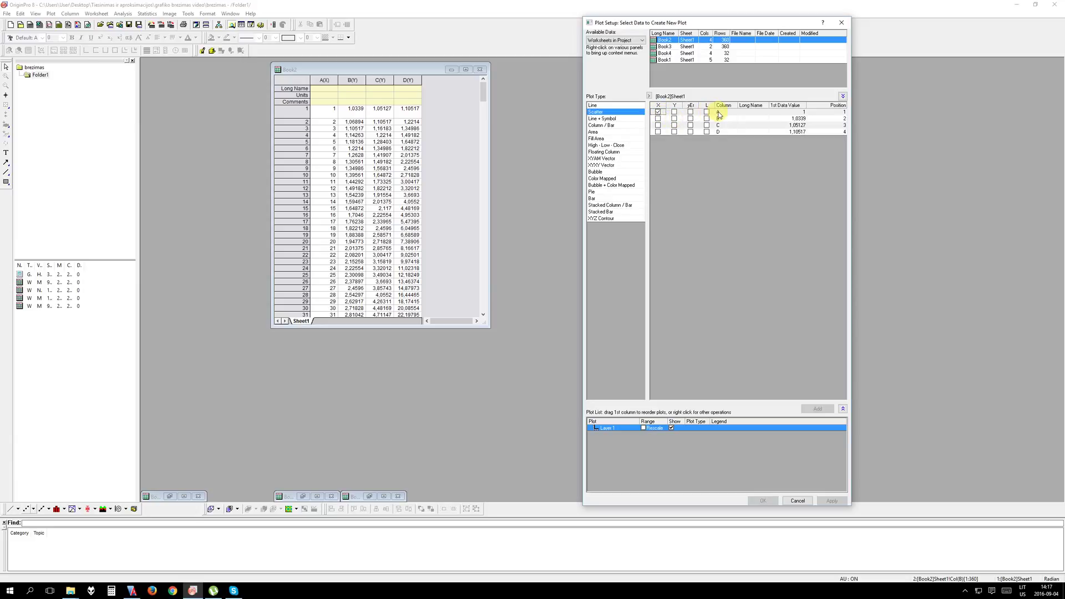
{"action": "left_click", "coordinate": [674, 119]}
{"action": "left_click", "coordinate": [818, 409]}
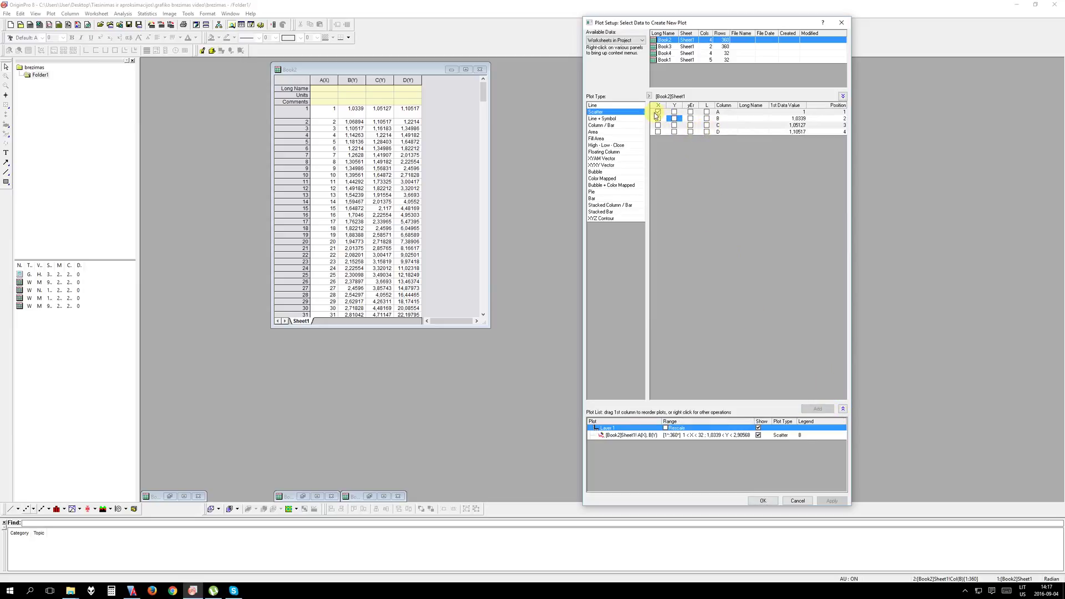
{"action": "left_click", "coordinate": [658, 113]}
{"action": "left_click", "coordinate": [674, 127]}
{"action": "left_click", "coordinate": [829, 411]}
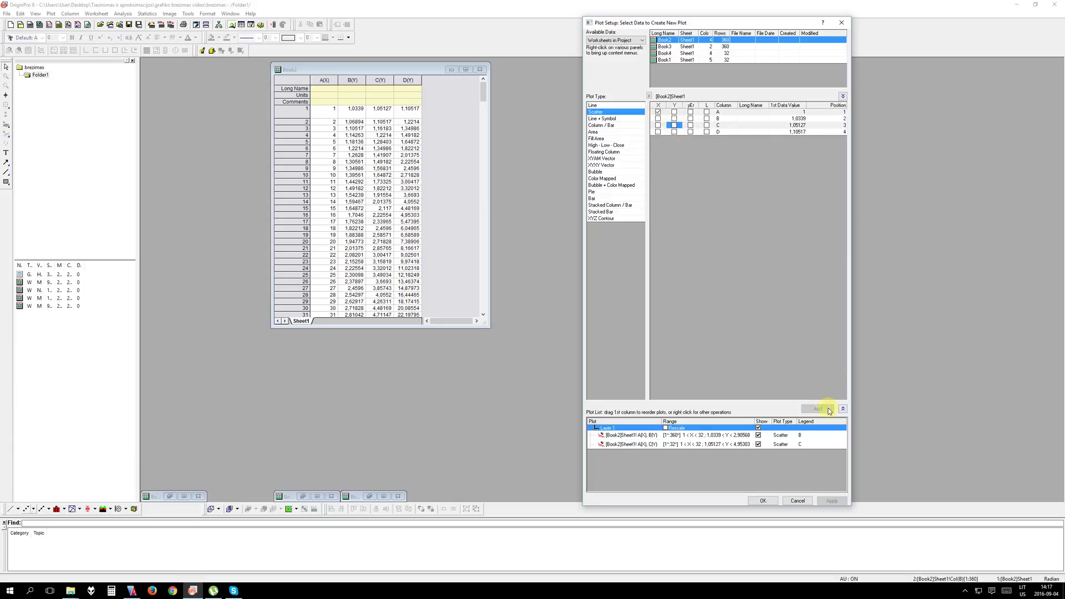
{"action": "left_click", "coordinate": [674, 131]}
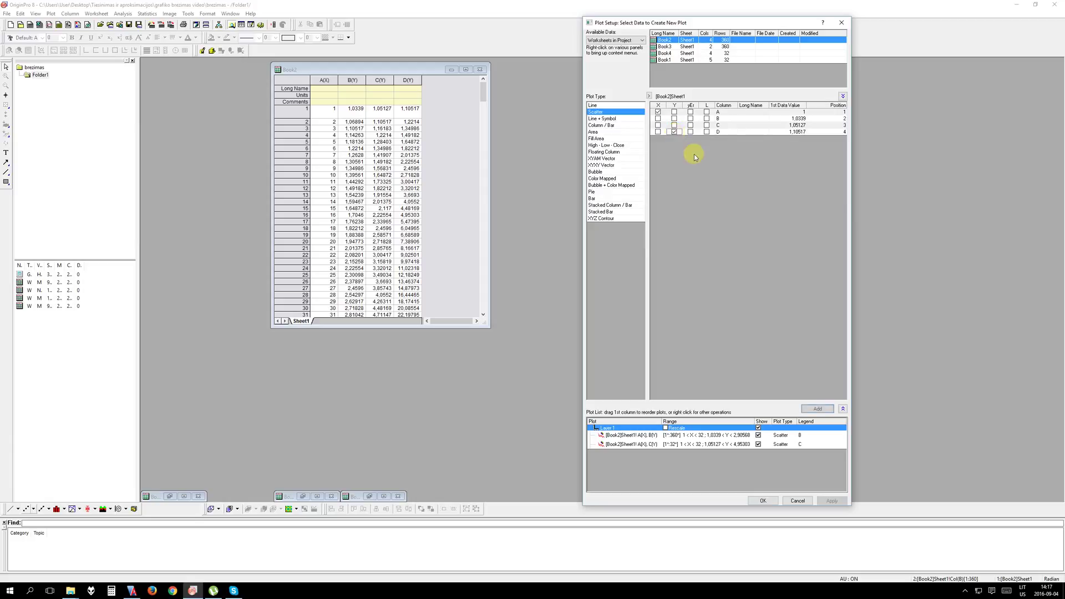
{"action": "left_click", "coordinate": [818, 408]}
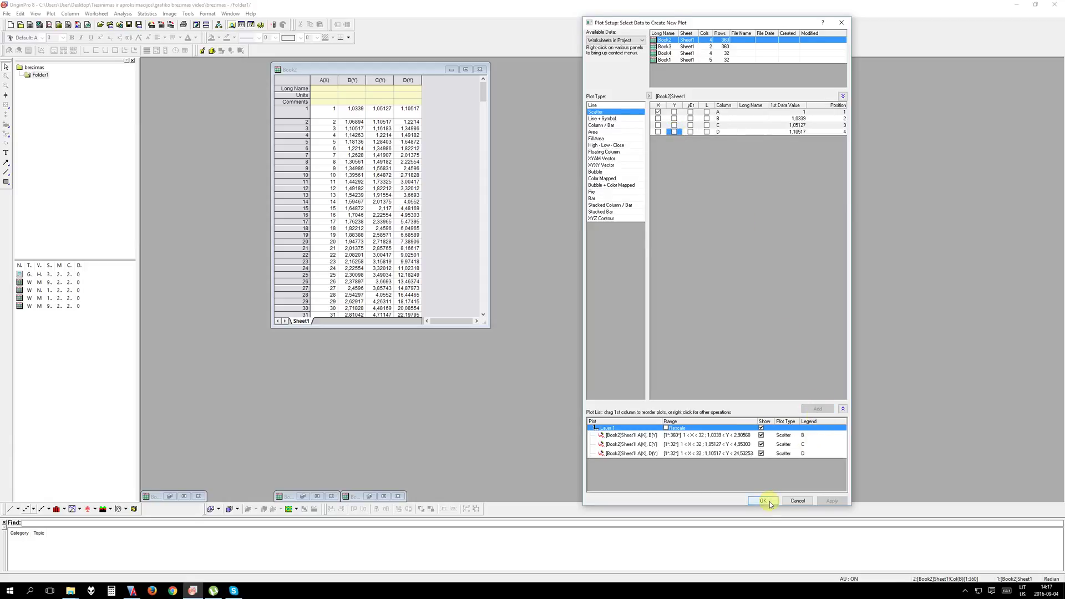
{"action": "left_click", "coordinate": [769, 503]}
Step: Enlarge the graph of columns B, C and D and move its legend to the upper-left area of the plot
{"action": "left_click_drag", "start_coordinate": [380, 152], "coordinate": [637, 162]}
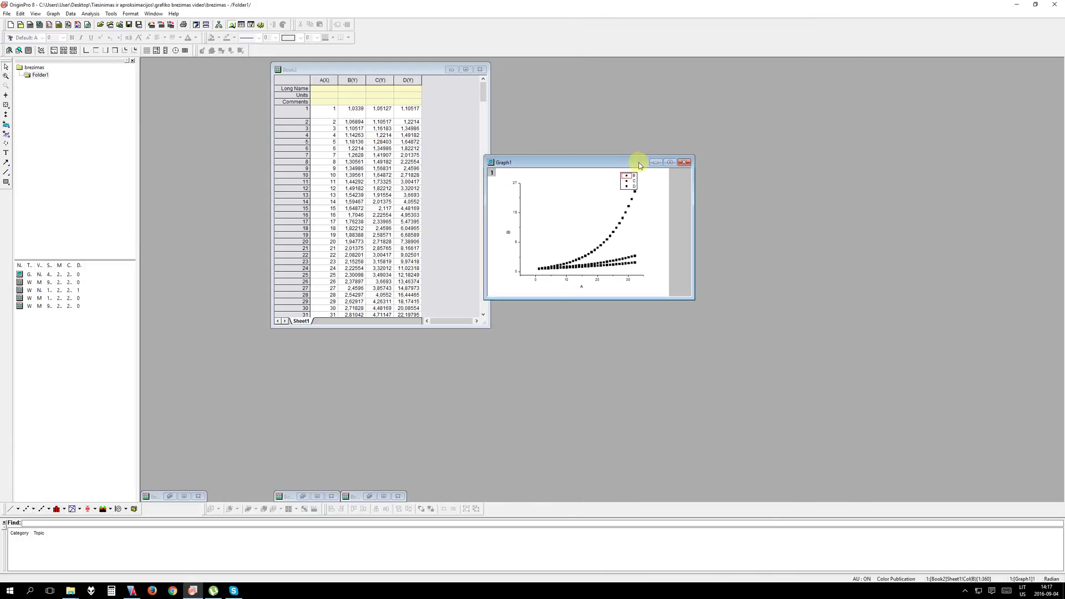
{"action": "double_click", "coordinate": [638, 162]}
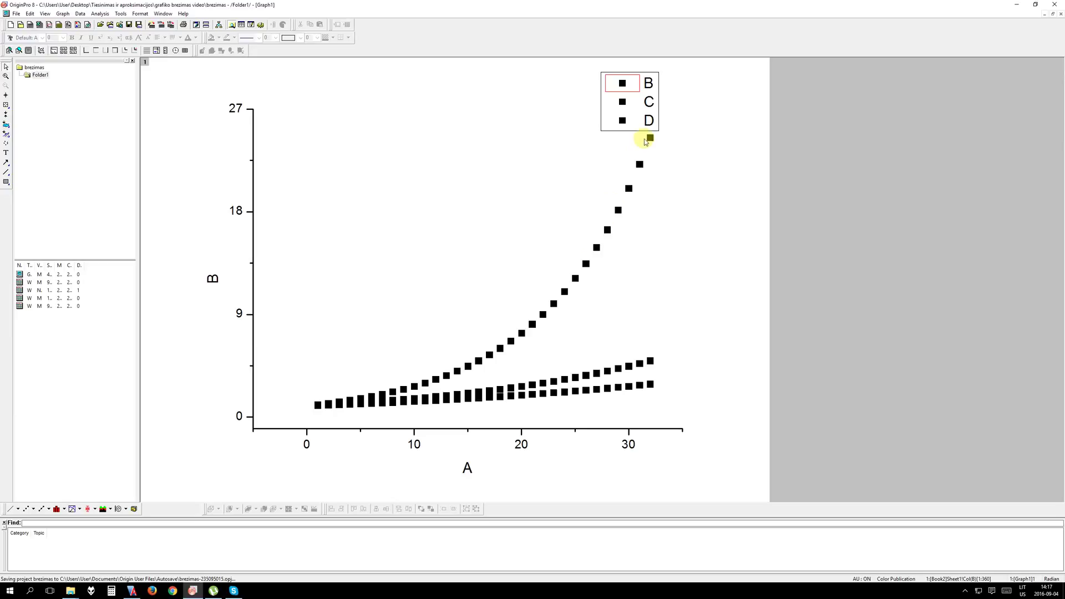
{"action": "left_click_drag", "start_coordinate": [649, 125], "coordinate": [313, 171]}
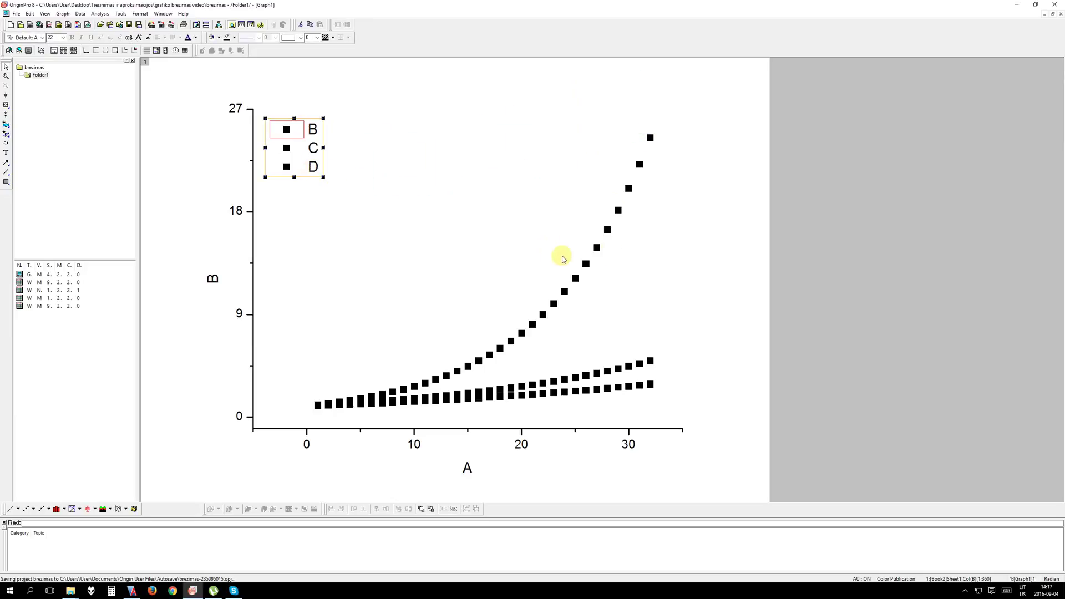
{"action": "left_click", "coordinate": [1053, 14]}
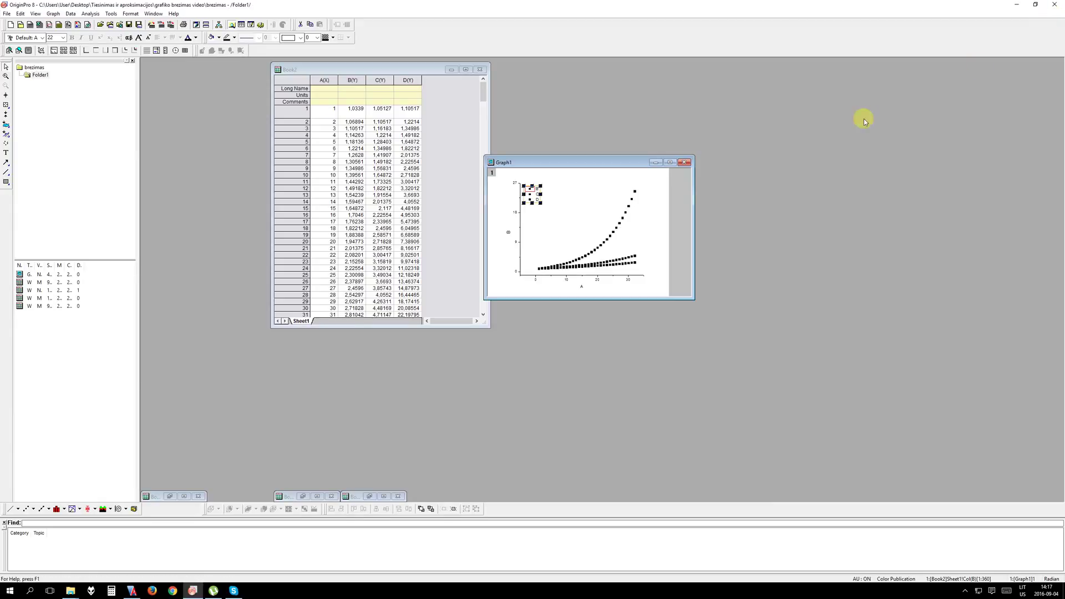
Step: Delete the scatter graph containing the B, C and D plots
{"action": "left_click", "coordinate": [686, 164]}
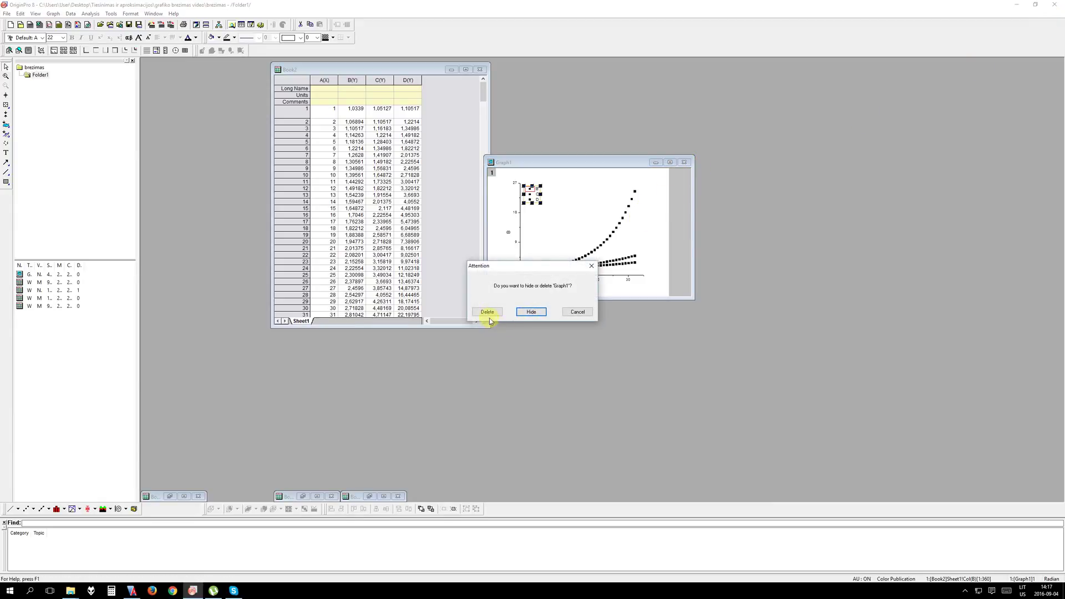
{"action": "left_click", "coordinate": [509, 317]}
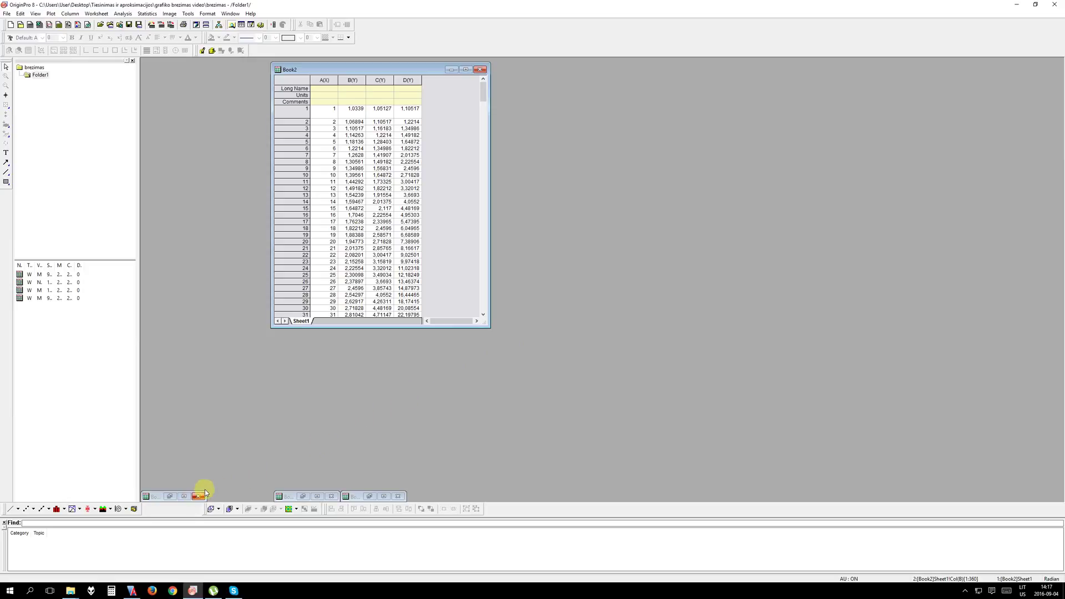
Step: Minimize Book2 and bring up the Book3 workbook in a wider window
{"action": "left_click", "coordinate": [452, 70]}
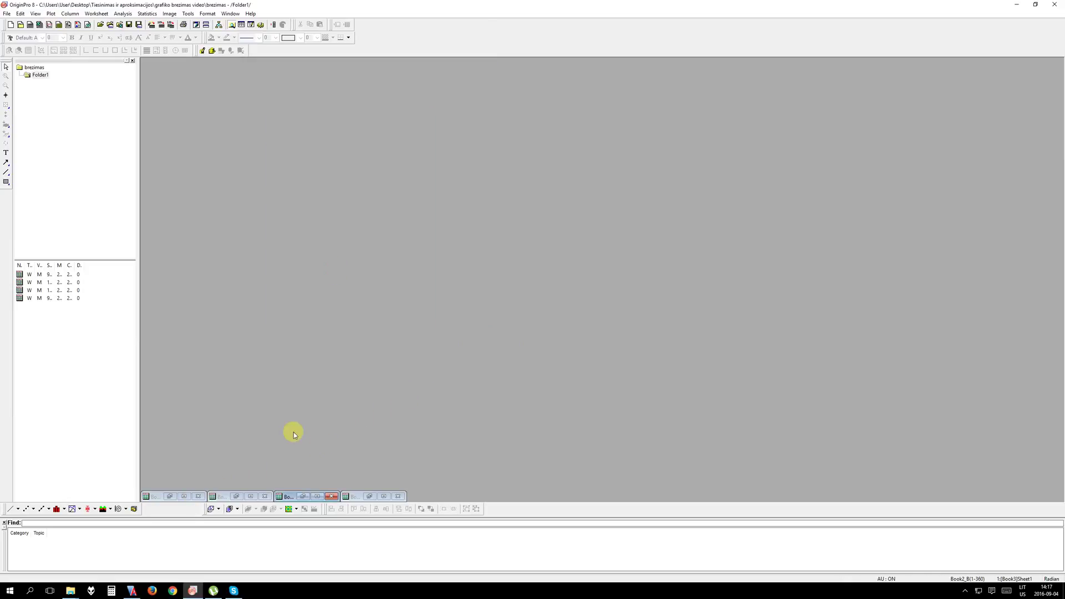
{"action": "left_click", "coordinate": [303, 496]}
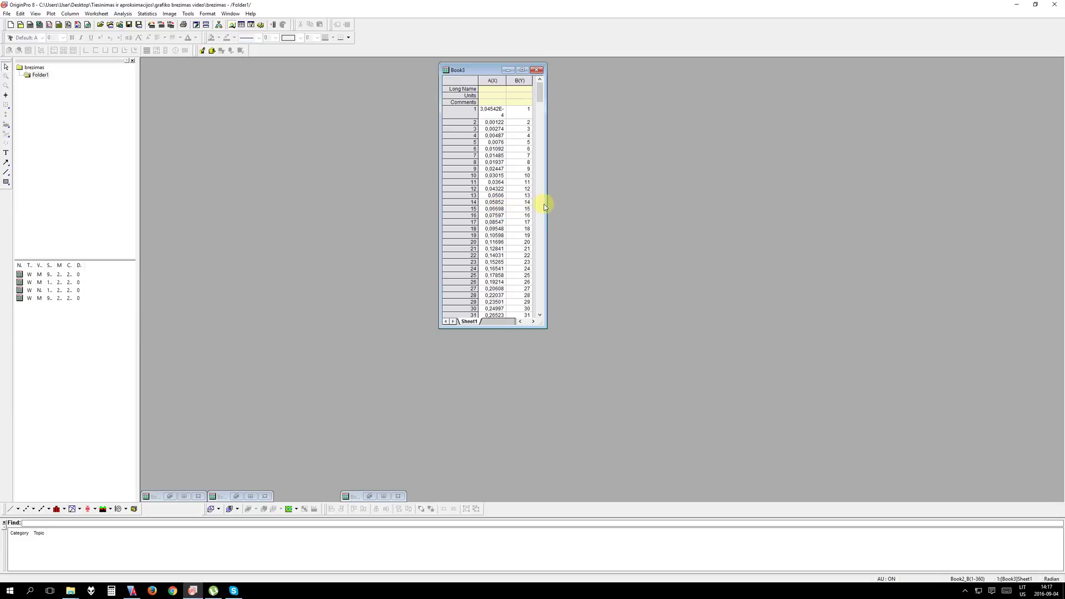
{"action": "left_click_drag", "start_coordinate": [547, 202], "coordinate": [630, 201]}
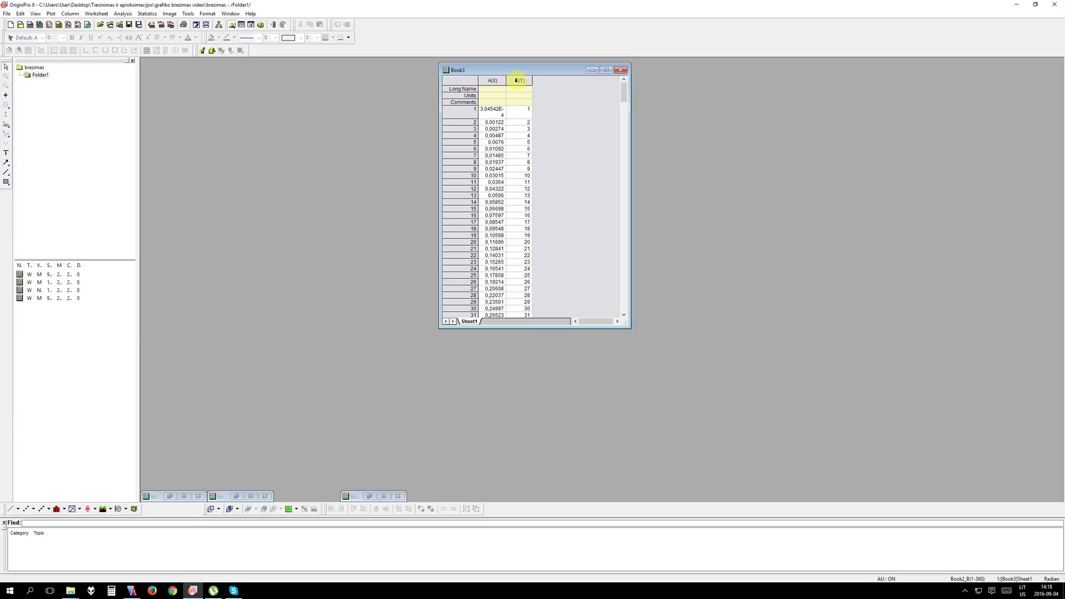
Step: Create a polar graph from column B of Book3 and maximize the graph window
{"action": "left_click", "coordinate": [517, 80]}
{"action": "left_click", "coordinate": [119, 509]}
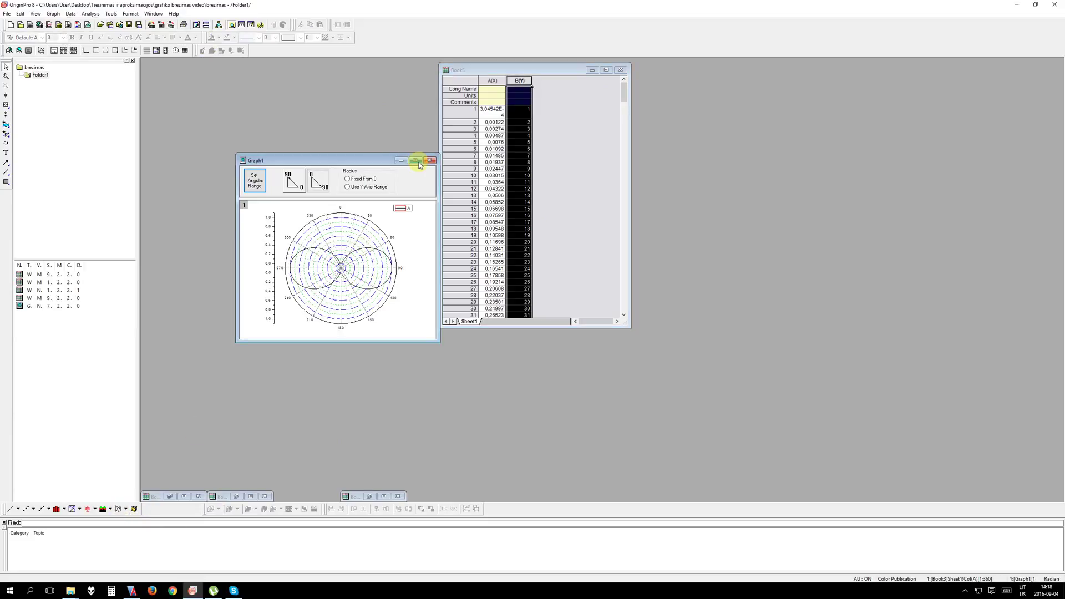
{"action": "left_click", "coordinate": [416, 161]}
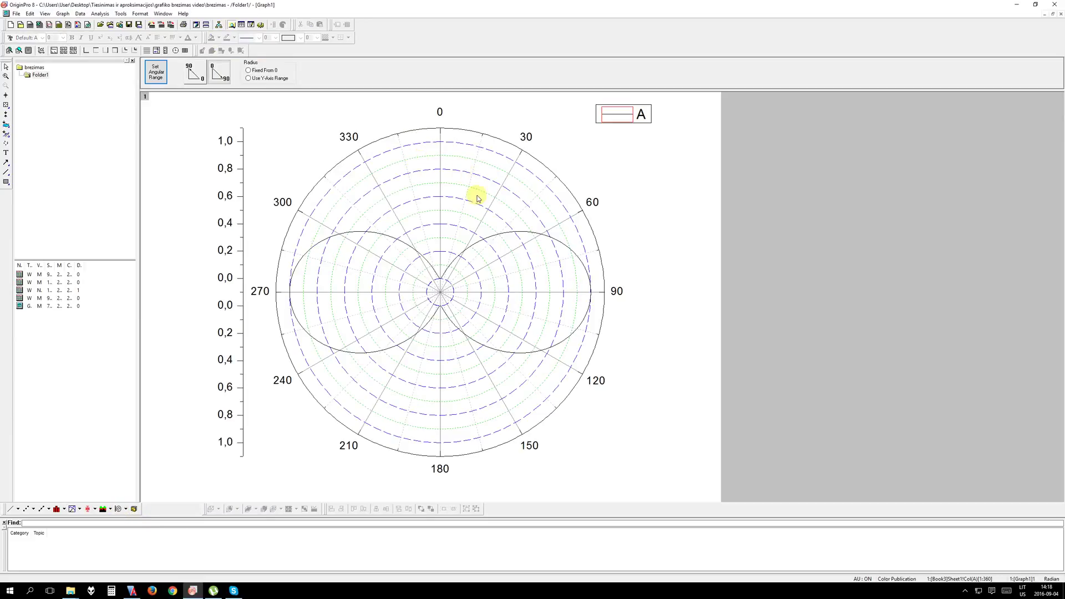
Step: Set the line width of the polar graph's data curve to 2
{"action": "double_click", "coordinate": [516, 233]}
{"action": "left_click", "coordinate": [574, 284]}
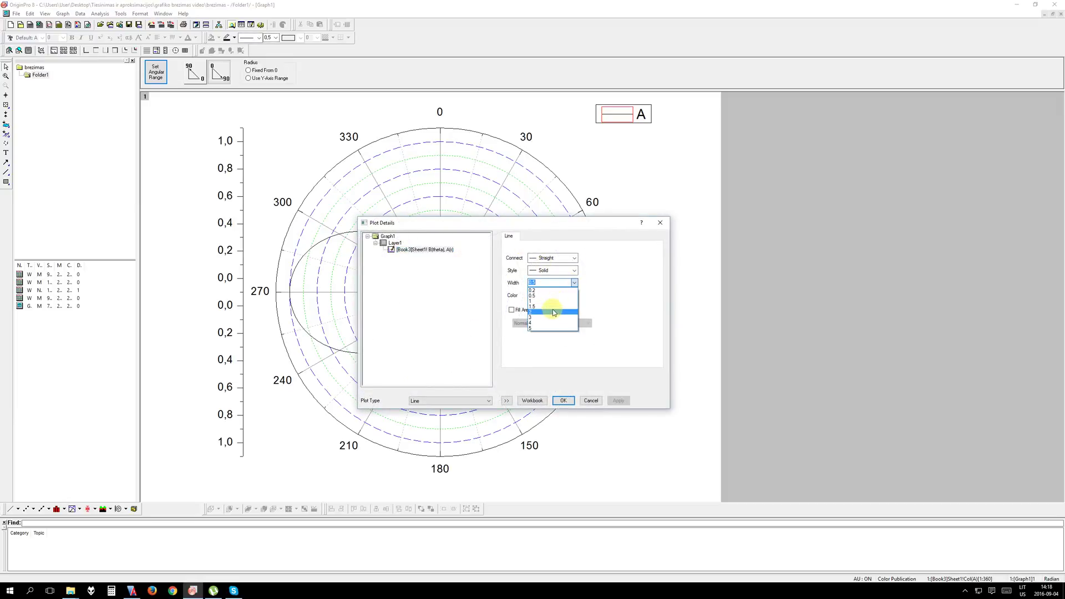
{"action": "left_click", "coordinate": [554, 312]}
{"action": "left_click", "coordinate": [563, 400]}
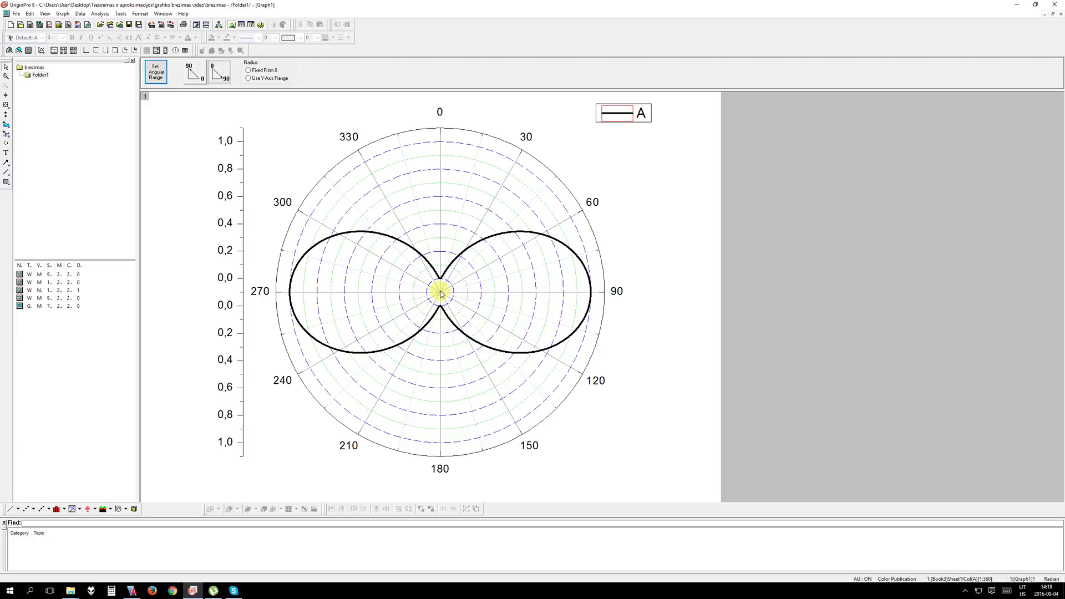
Step: Set the start value of the polar graph's radial axis scale to 0
{"action": "double_click", "coordinate": [227, 280]}
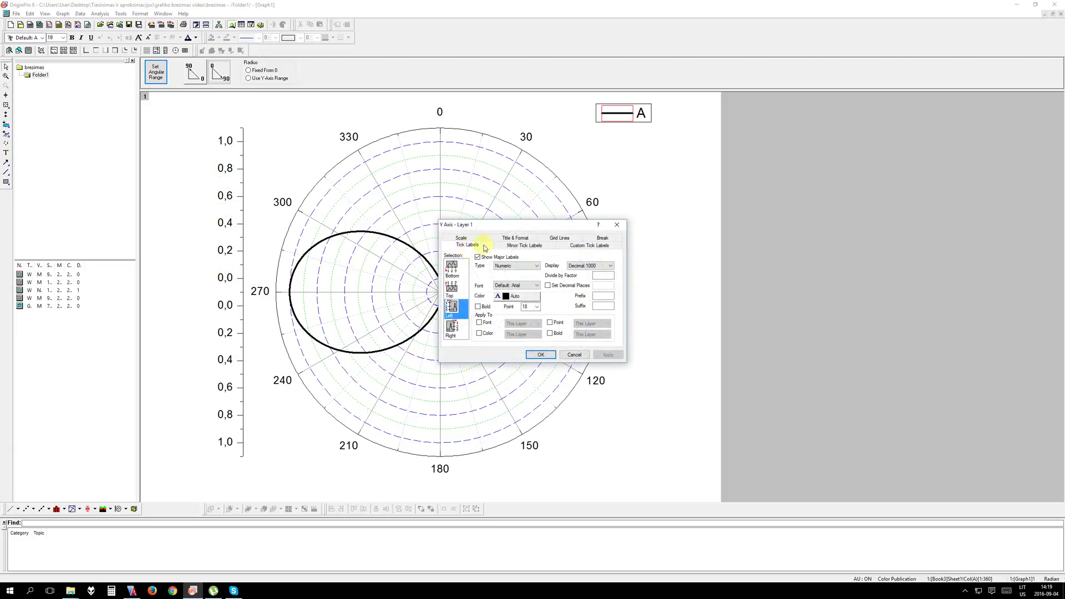
{"action": "left_click", "coordinate": [461, 245]}
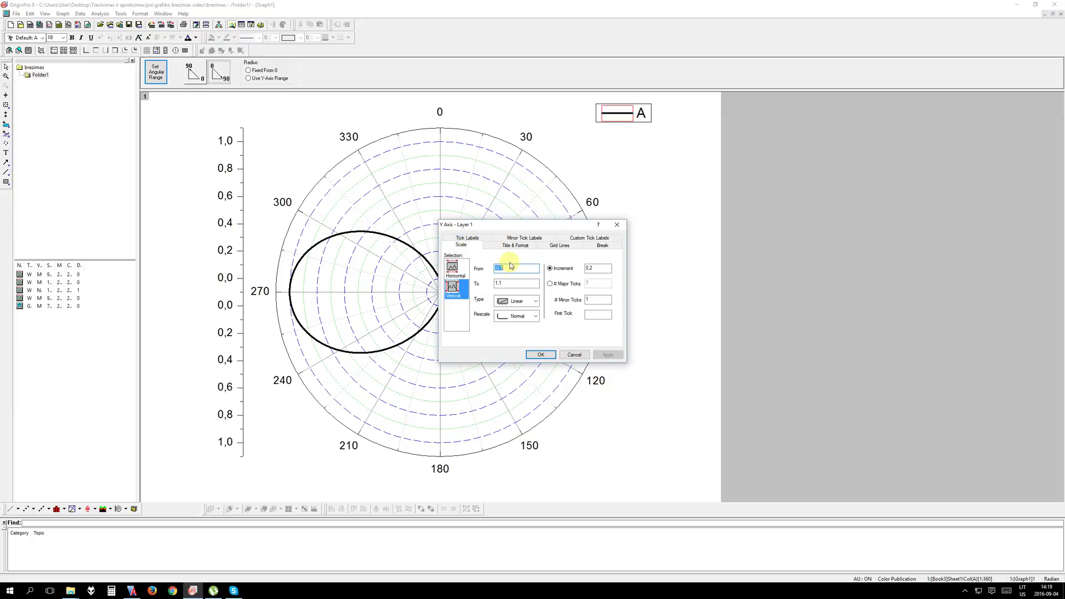
{"action": "type", "text": "0"}
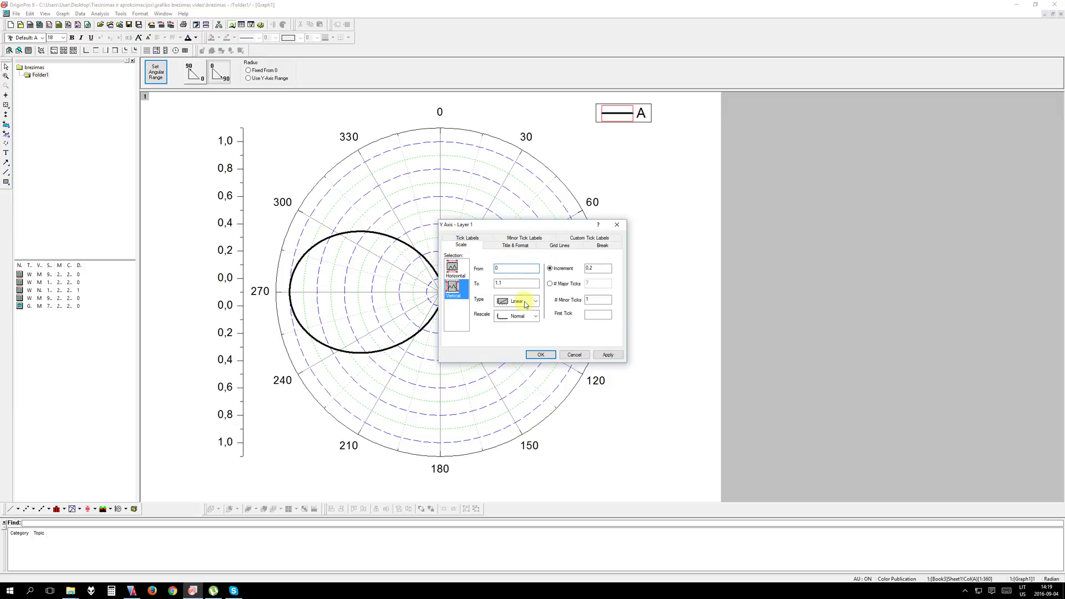
{"action": "left_click", "coordinate": [538, 354]}
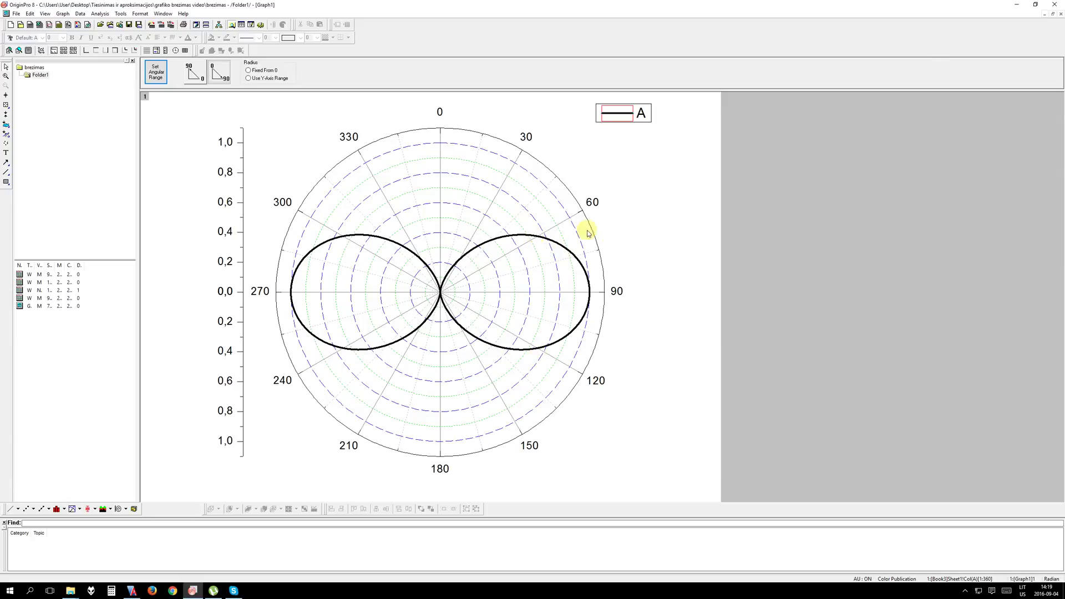
Step: Restore the polar graph to its smaller window and delete it
{"action": "left_click", "coordinate": [1053, 13]}
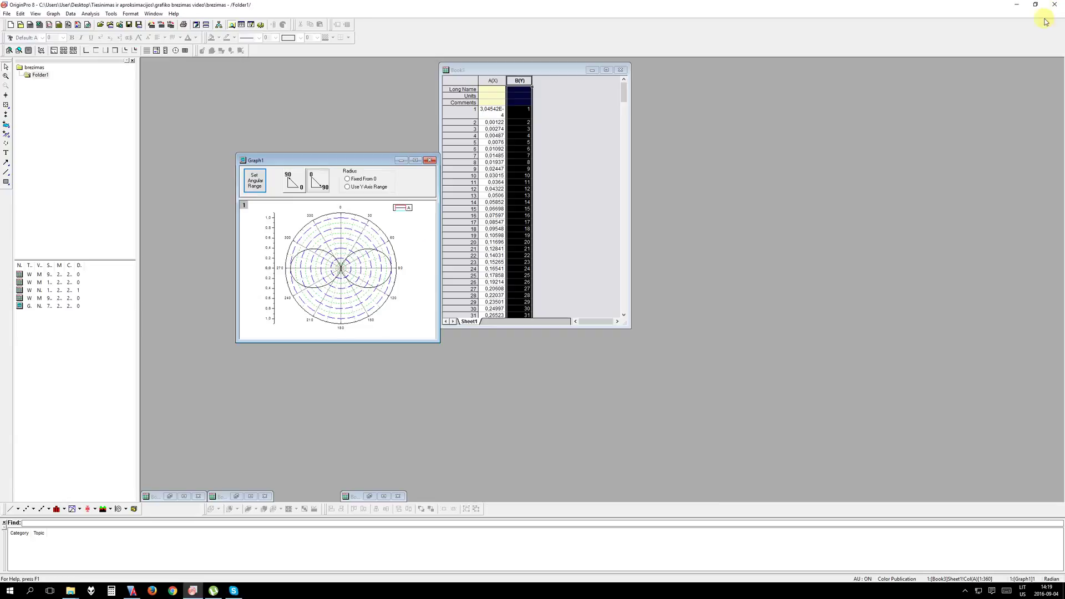
{"action": "left_click", "coordinate": [430, 160]}
{"action": "left_click", "coordinate": [487, 311]}
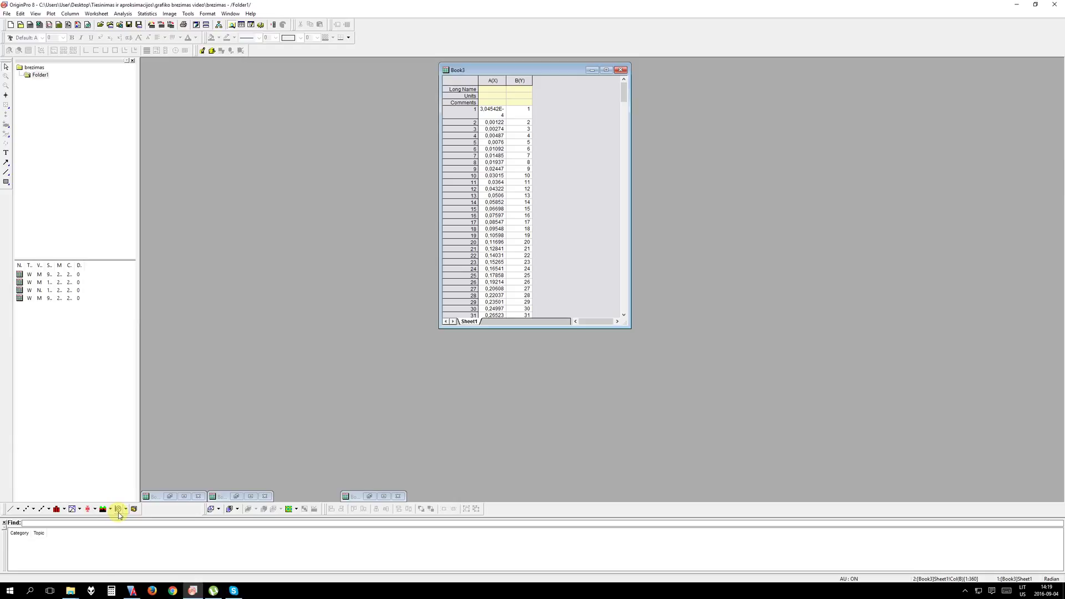
Step: Create a polar graph of Book3 through Plot Setup with column A as R and column B as Theta, and delete the graph
{"action": "left_click", "coordinate": [119, 514]}
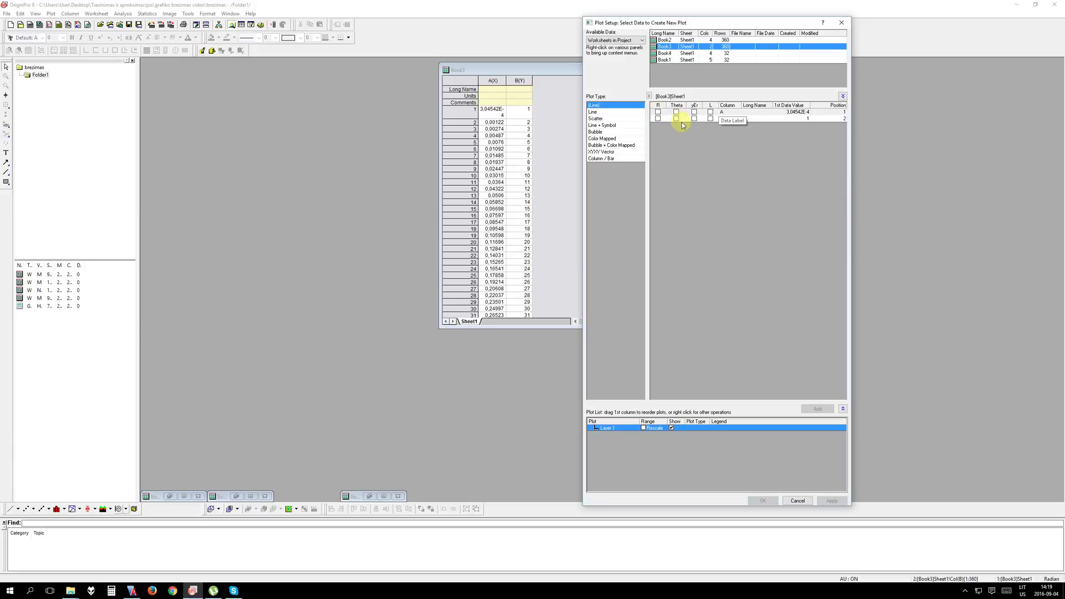
{"action": "left_click", "coordinate": [659, 113]}
{"action": "left_click", "coordinate": [676, 118]}
{"action": "left_click", "coordinate": [816, 408]}
{"action": "left_click", "coordinate": [763, 501]}
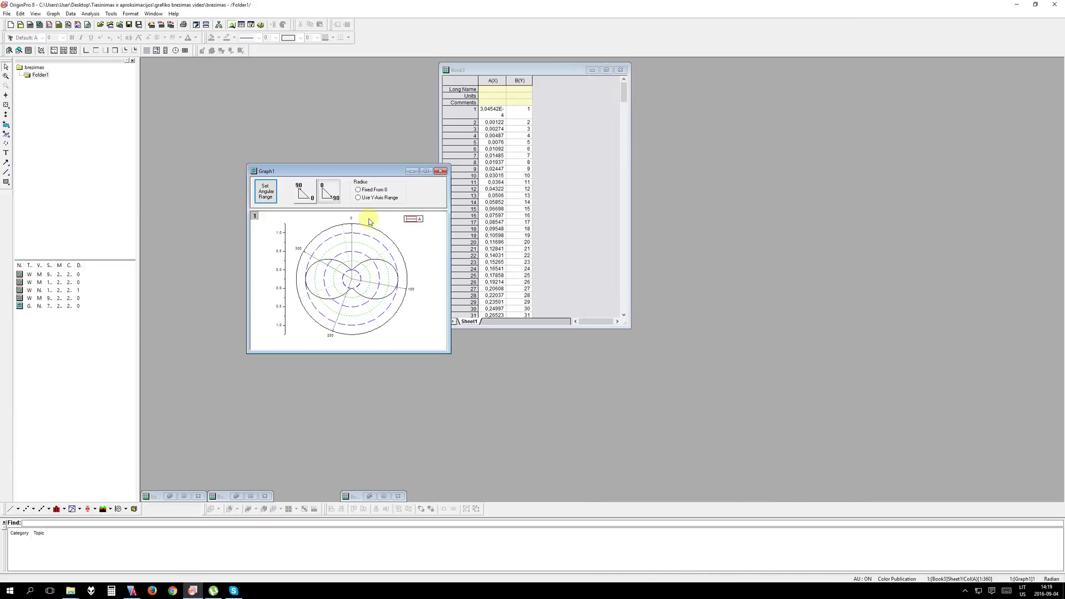
{"action": "left_click", "coordinate": [441, 171]}
{"action": "left_click", "coordinate": [496, 311]}
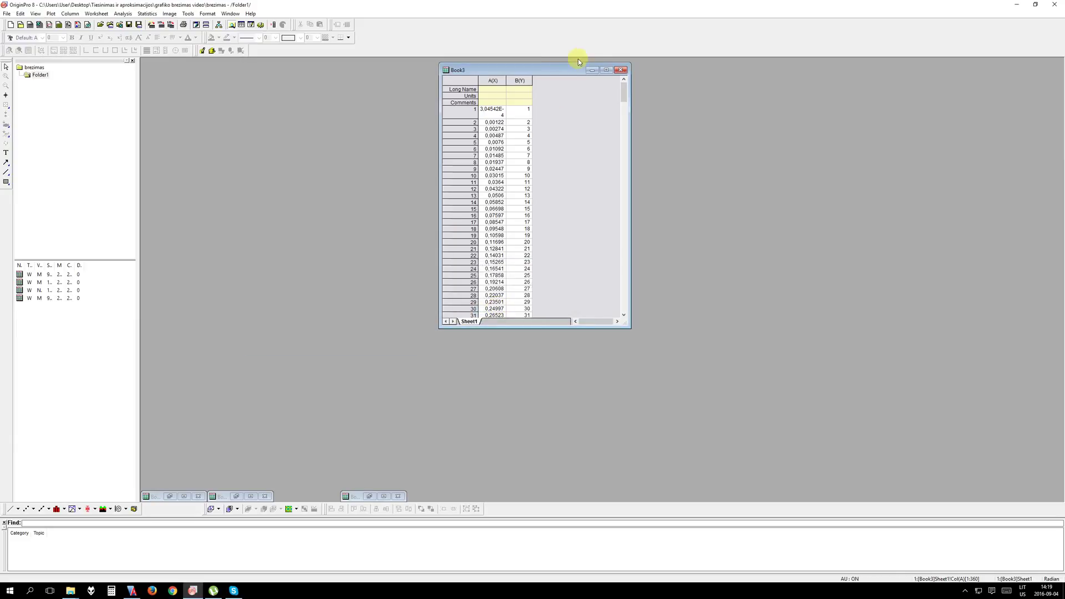
Step: Minimize Book3 and restore Book4 in a slightly wider window that leaves empty space beside column D
{"action": "left_click", "coordinate": [593, 71]}
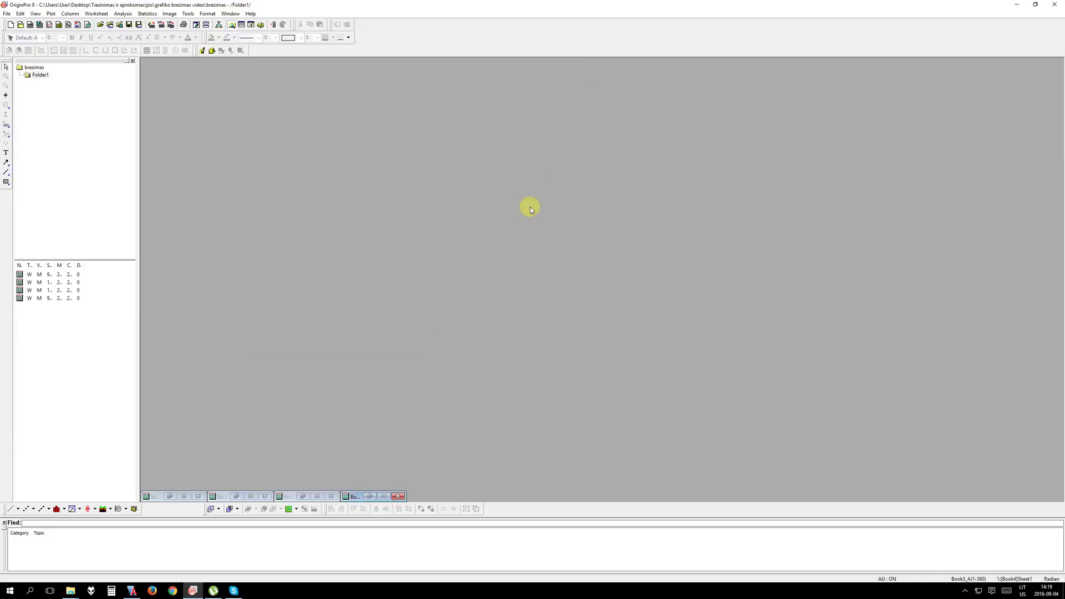
{"action": "left_click", "coordinate": [370, 497]}
{"action": "left_click_drag", "start_coordinate": [646, 70], "coordinate": [418, 67]}
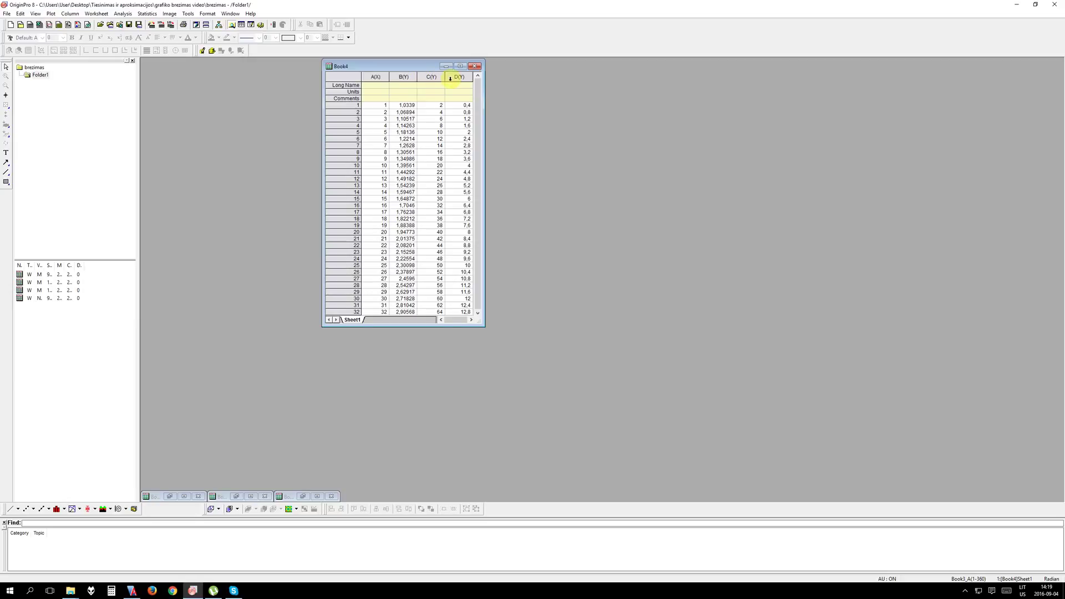
{"action": "left_click_drag", "start_coordinate": [484, 118], "coordinate": [516, 119]}
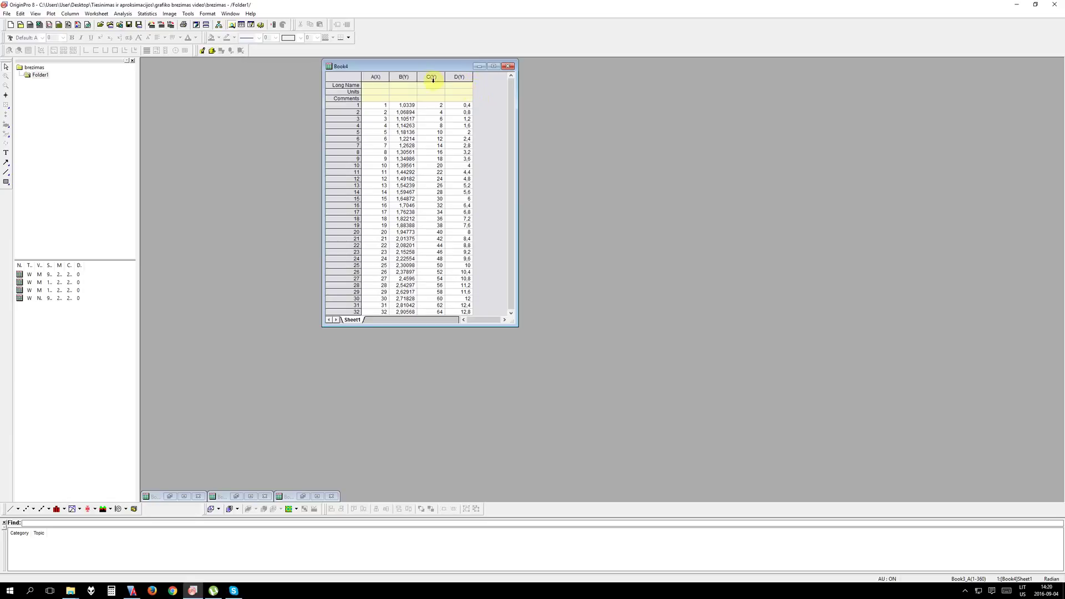
{"action": "left_click", "coordinate": [408, 77]}
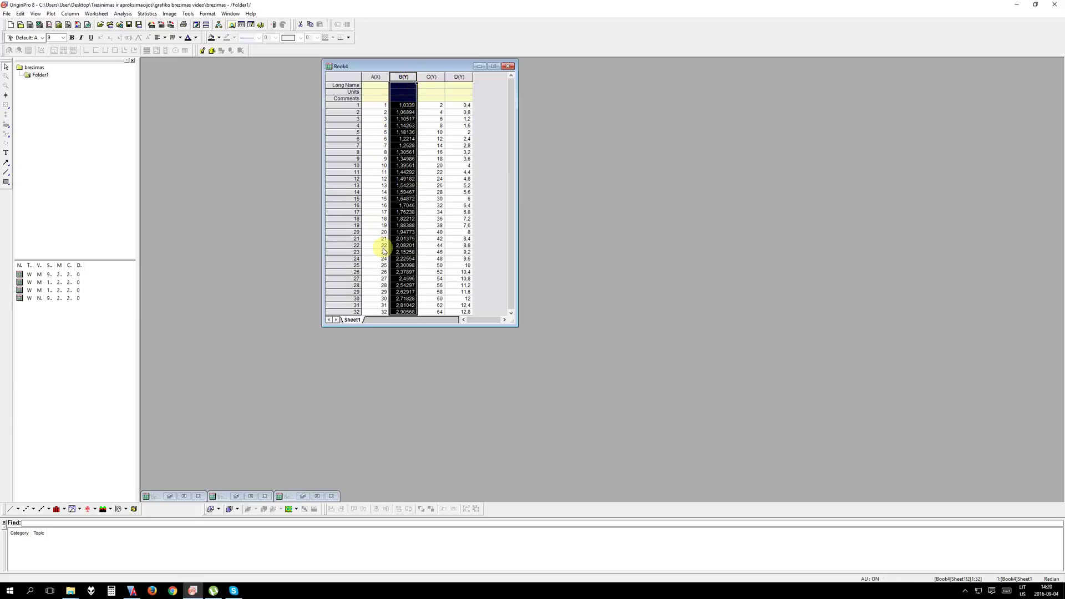
{"action": "left_click", "coordinate": [460, 76]}
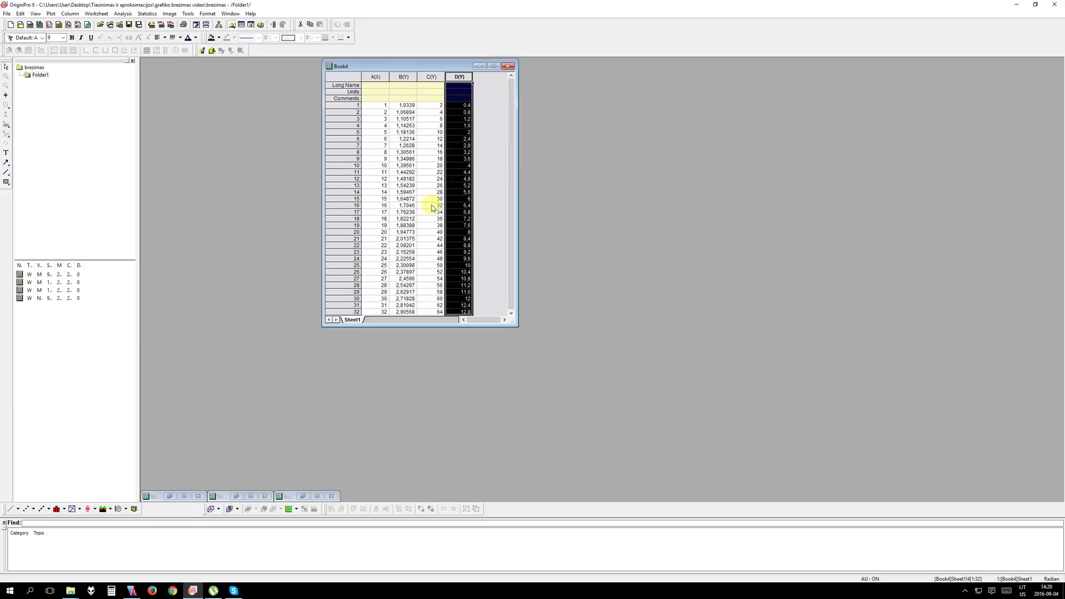
{"action": "left_click", "coordinate": [495, 168]}
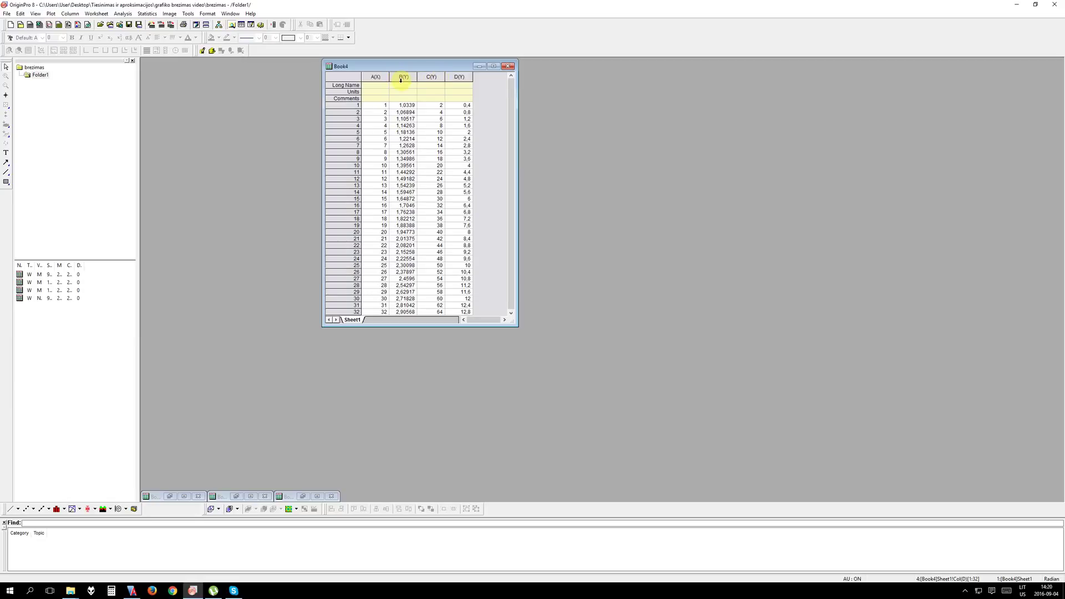
{"action": "left_click", "coordinate": [457, 76]}
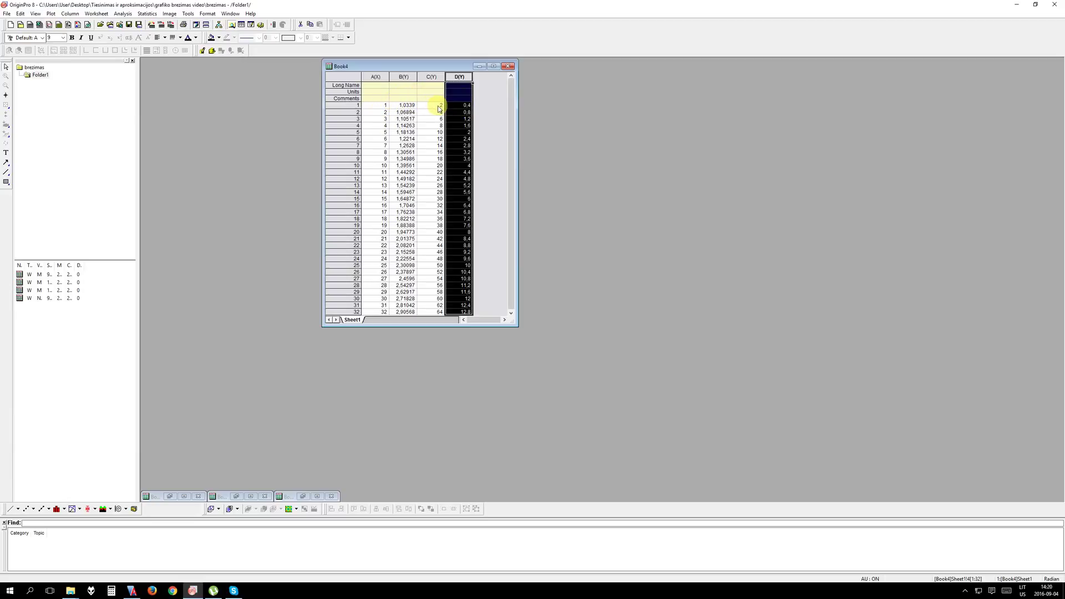
{"action": "left_click", "coordinate": [488, 111]}
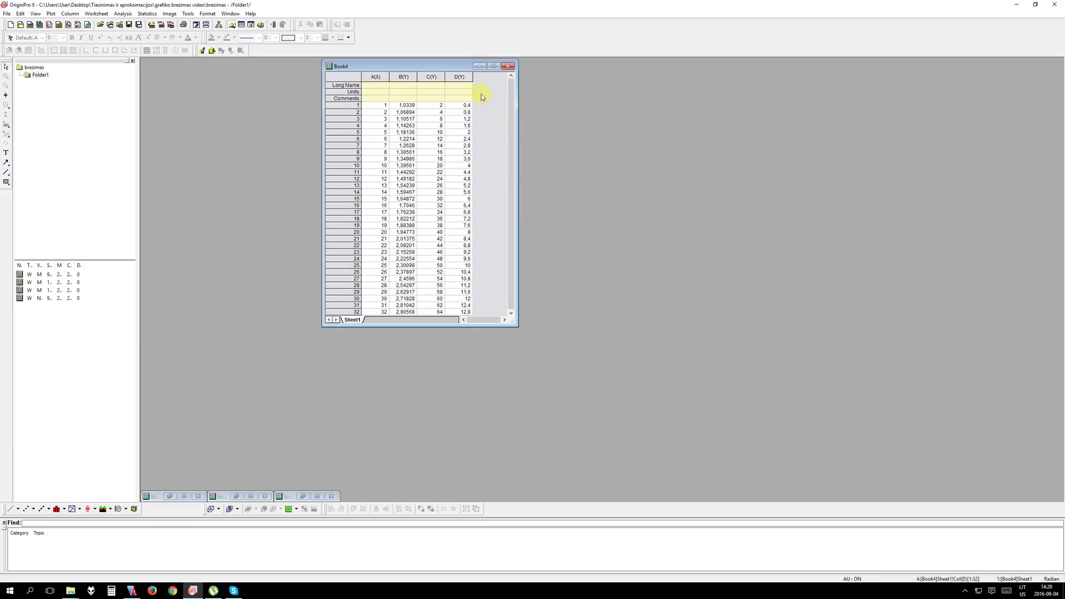
Step: Set column C of Book4 as an X column
{"action": "left_click", "coordinate": [430, 76]}
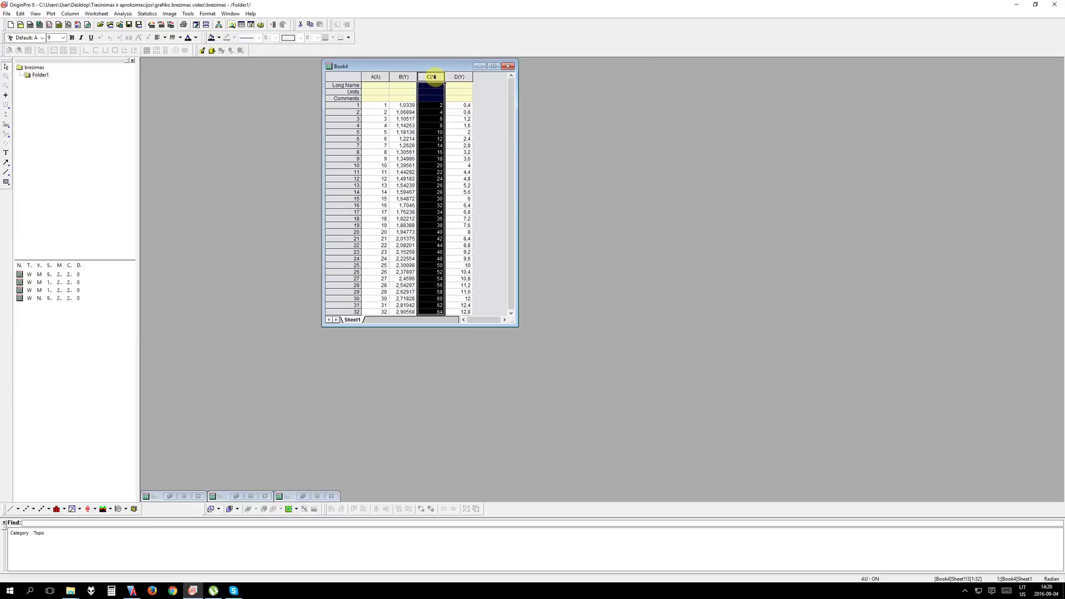
{"action": "right_click", "coordinate": [434, 77]}
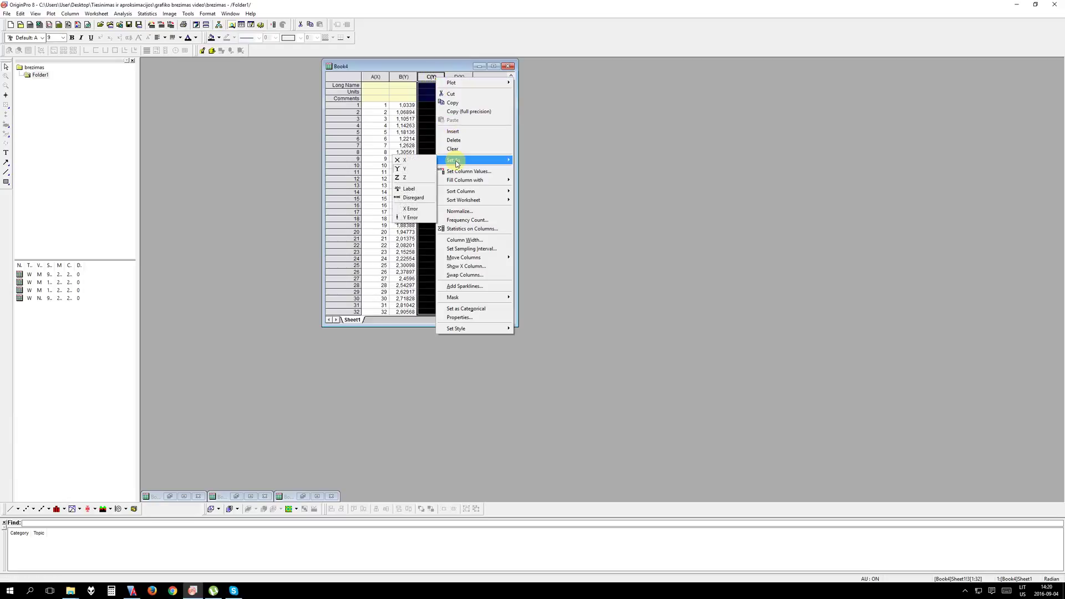
{"action": "left_click", "coordinate": [428, 161]}
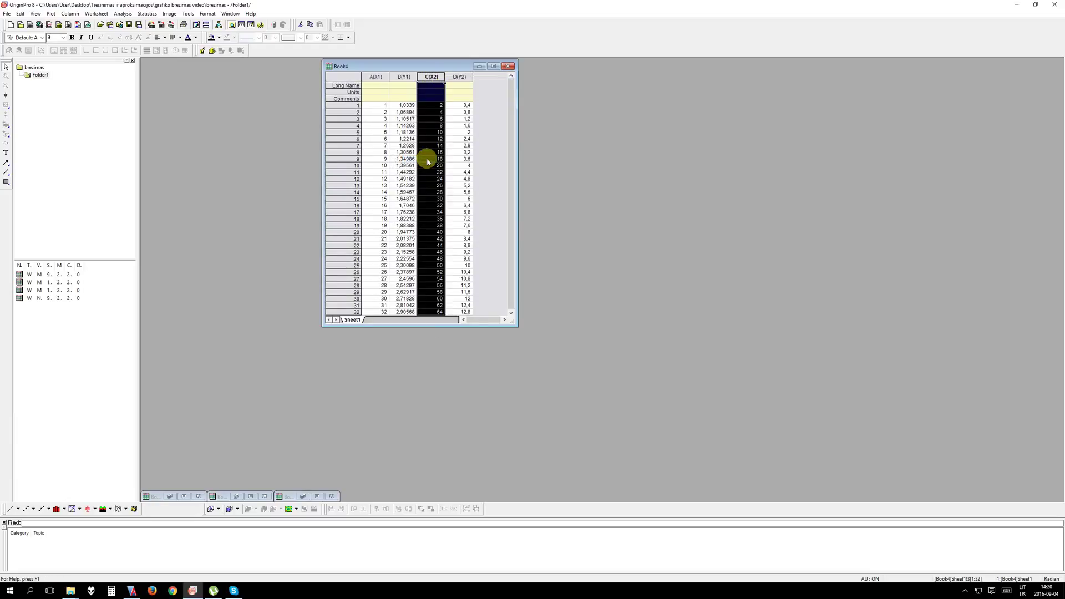
{"action": "left_click", "coordinate": [497, 167]}
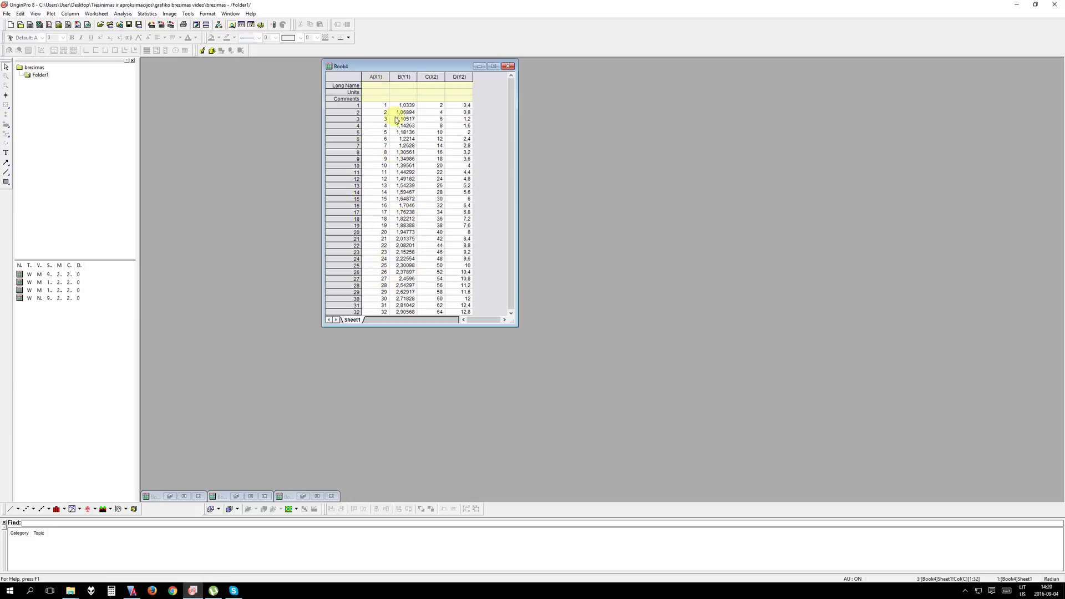
Step: Insert an empty column before column B in Book4 and delete it again
{"action": "left_click", "coordinate": [404, 77]}
{"action": "right_click", "coordinate": [404, 77]}
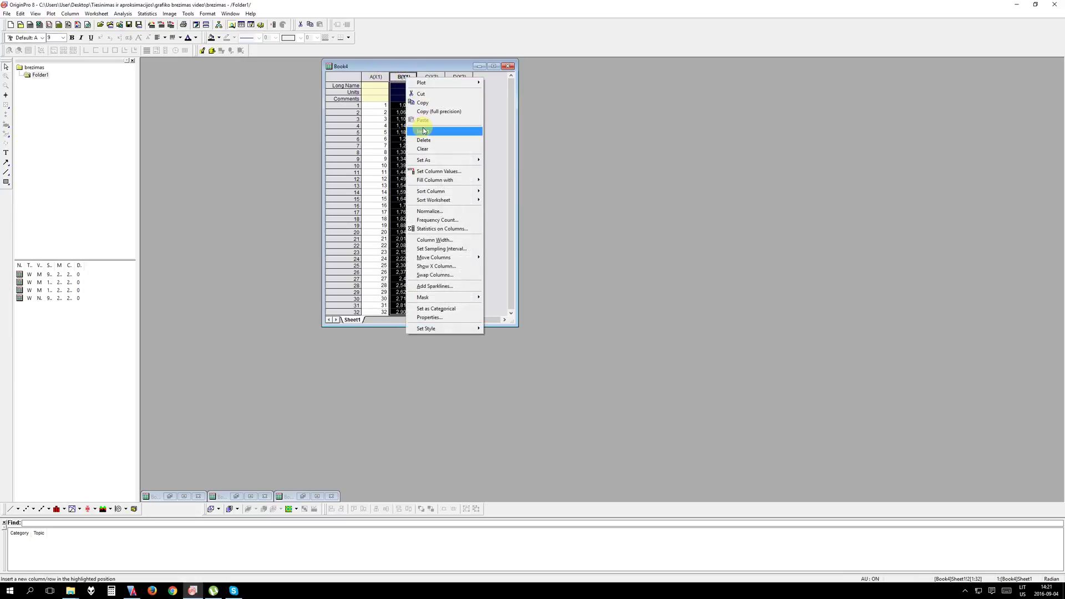
{"action": "left_click", "coordinate": [424, 132]}
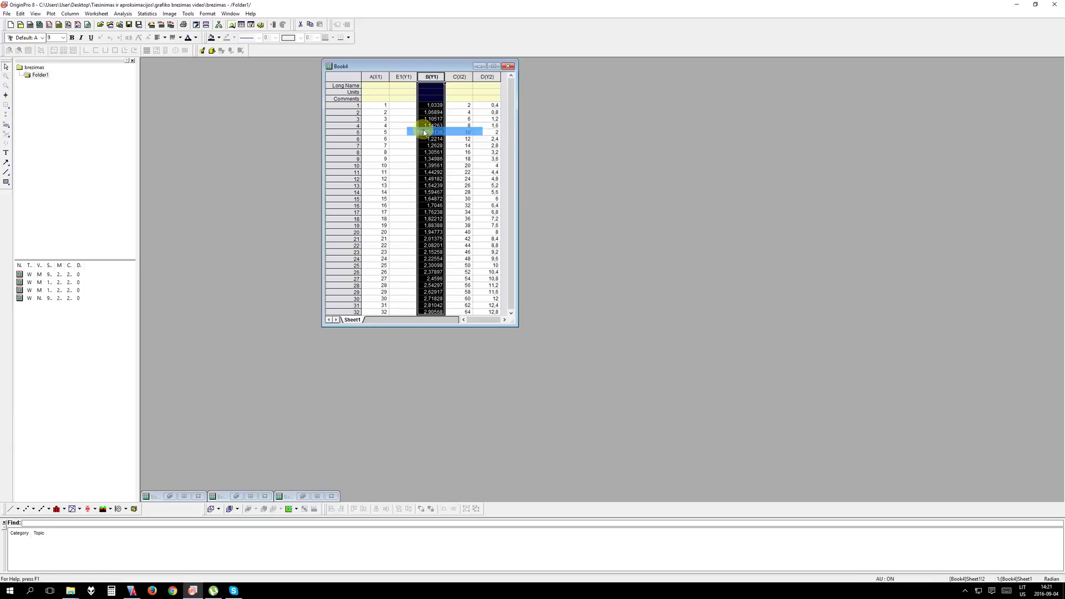
{"action": "left_click", "coordinate": [403, 78]}
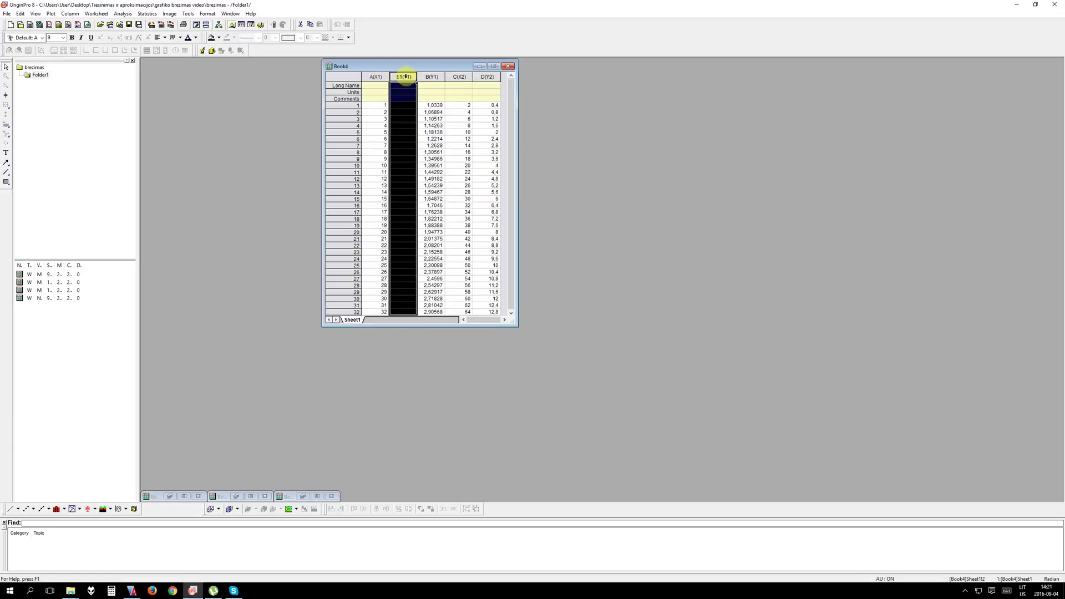
{"action": "right_click", "coordinate": [406, 77]}
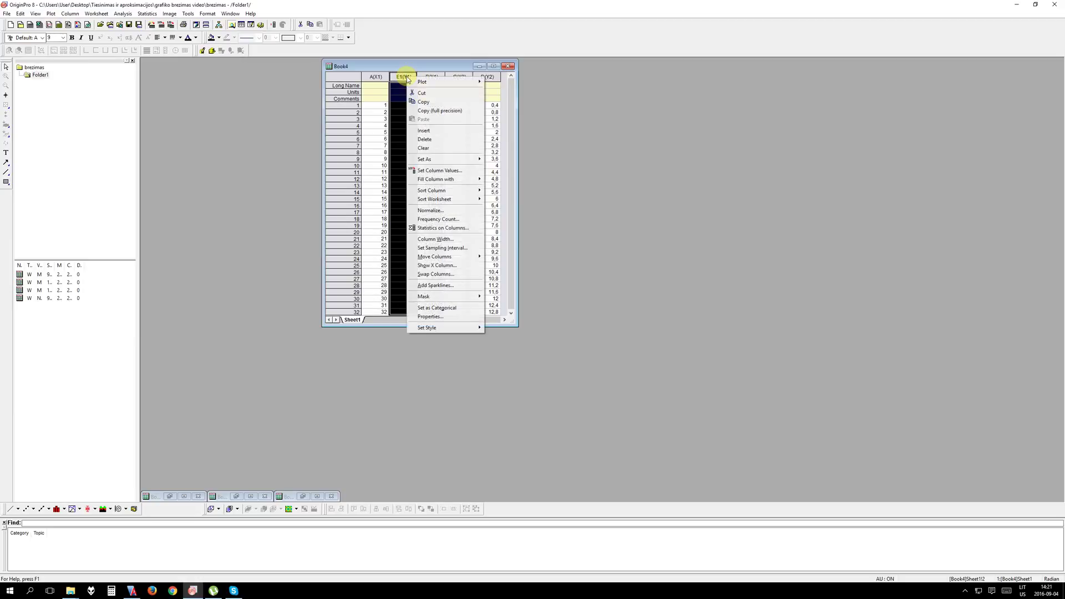
{"action": "left_click", "coordinate": [422, 141]}
Step: Insert an empty column before column D in Book4 and delete it again
{"action": "left_click", "coordinate": [452, 76]}
{"action": "right_click", "coordinate": [453, 76]}
{"action": "left_click", "coordinate": [471, 134]}
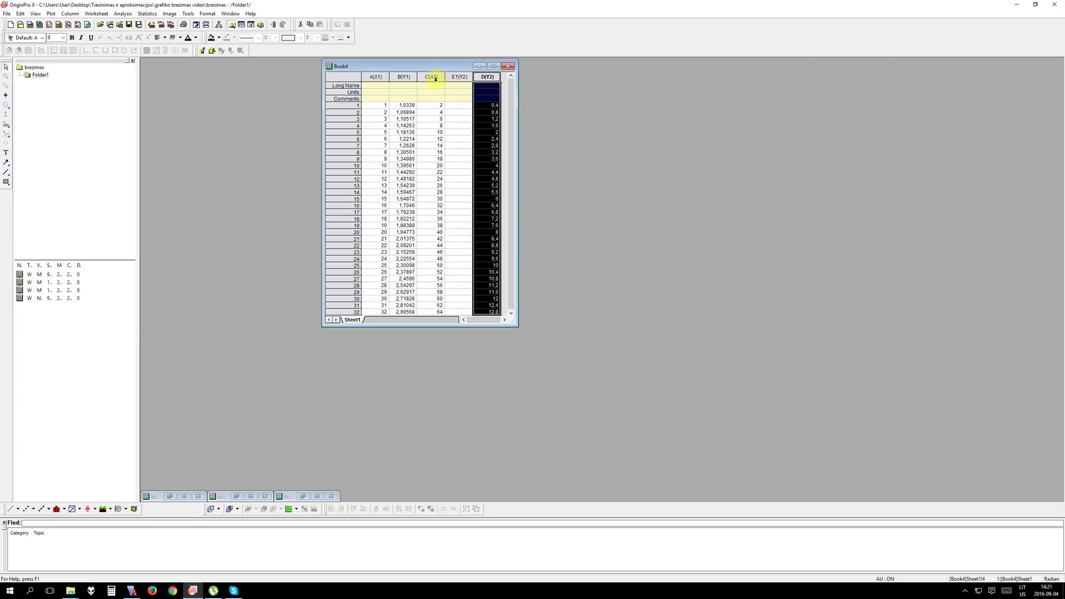
{"action": "left_click", "coordinate": [459, 76]}
{"action": "right_click", "coordinate": [459, 77]}
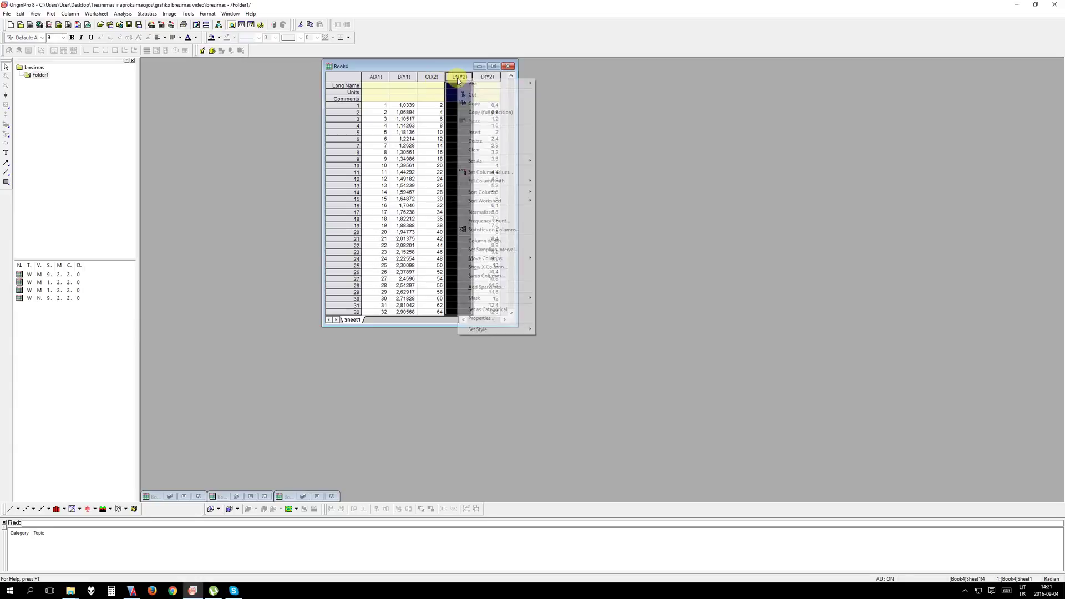
{"action": "left_click", "coordinate": [472, 140]}
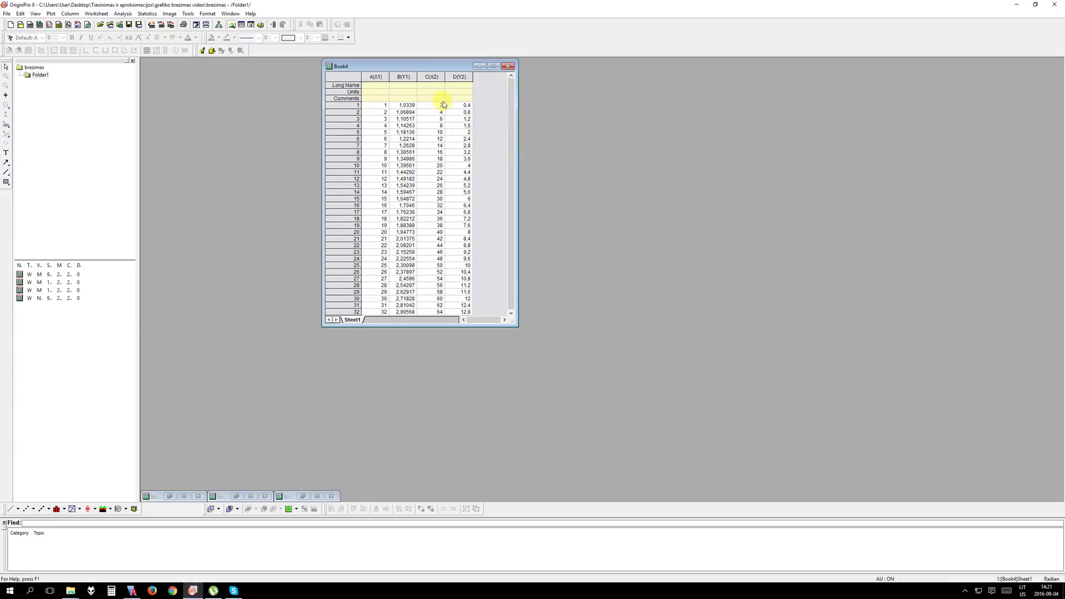
Step: Plot columns B and D of Book4 together as a line graph and maximize the graph window
{"action": "left_click", "coordinate": [463, 79]}
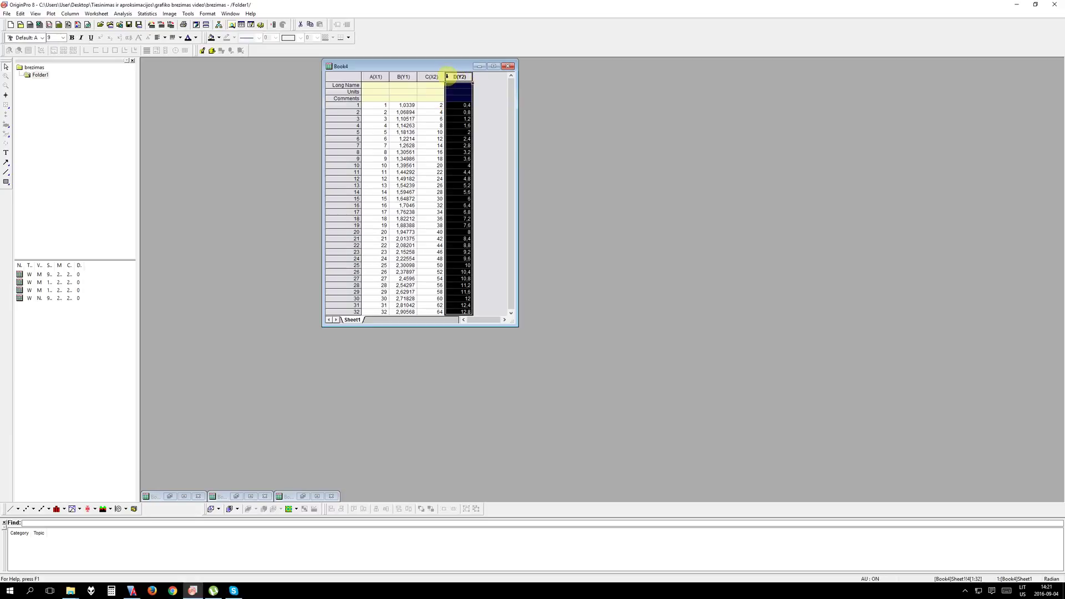
{"action": "left_click", "coordinate": [403, 77], "text": "ctrl"}
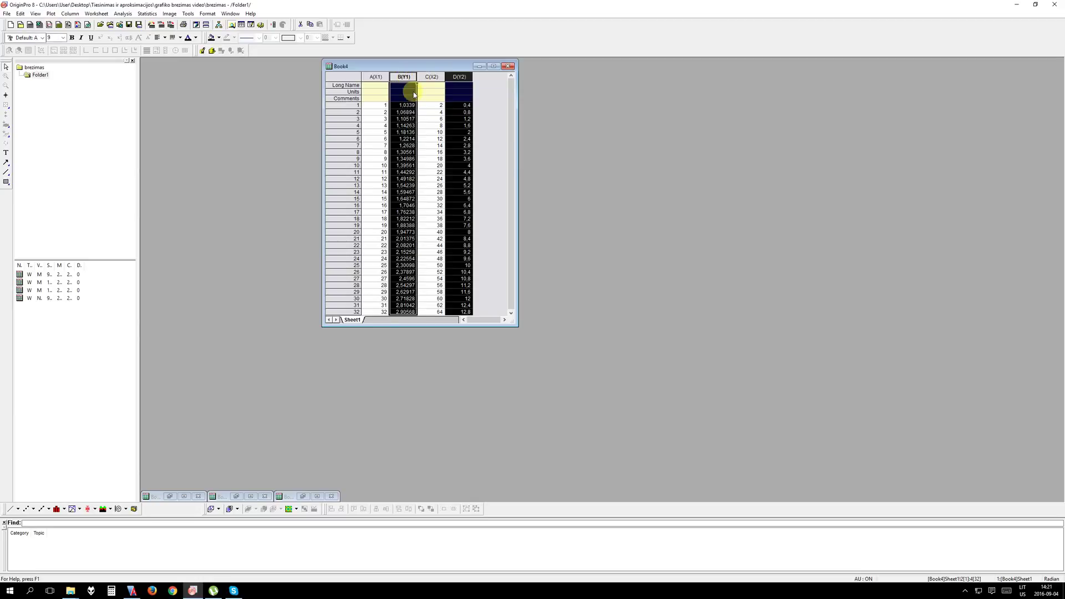
{"action": "left_click", "coordinate": [10, 508]}
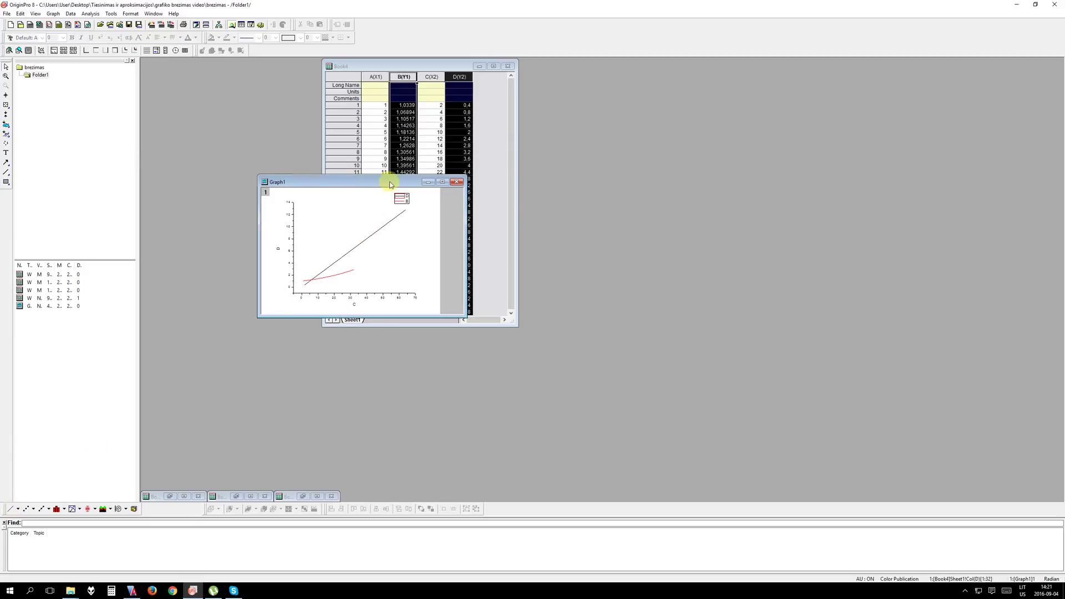
{"action": "left_click_drag", "start_coordinate": [389, 181], "coordinate": [614, 198]}
{"action": "double_click", "coordinate": [614, 198]}
Step: Set the line width of the grouped B and D curves to 2
{"action": "double_click", "coordinate": [495, 253]}
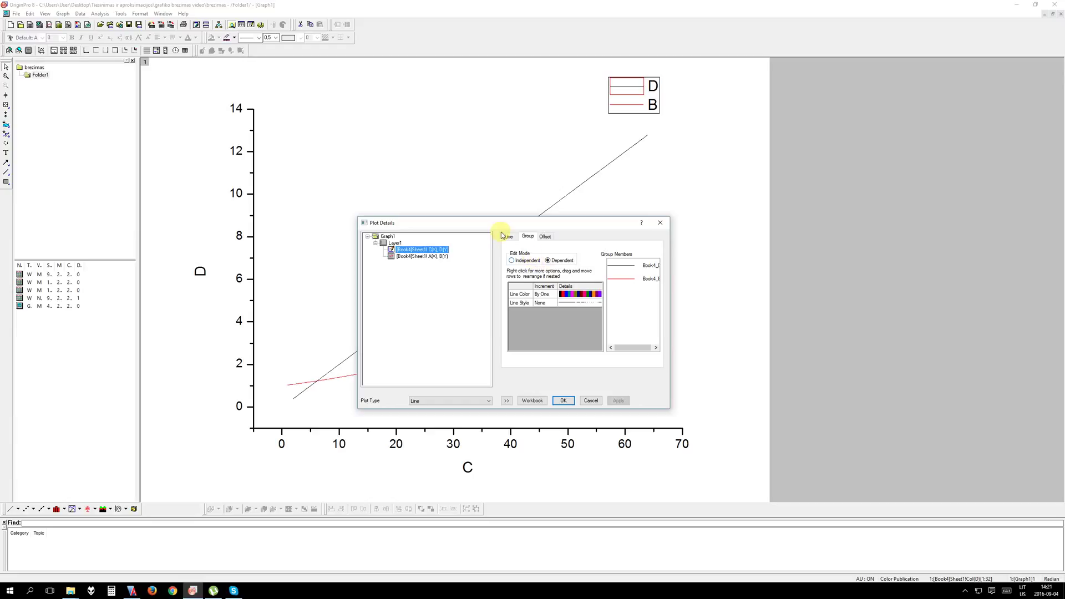
{"action": "left_click", "coordinate": [503, 236]}
{"action": "left_click", "coordinate": [555, 283]}
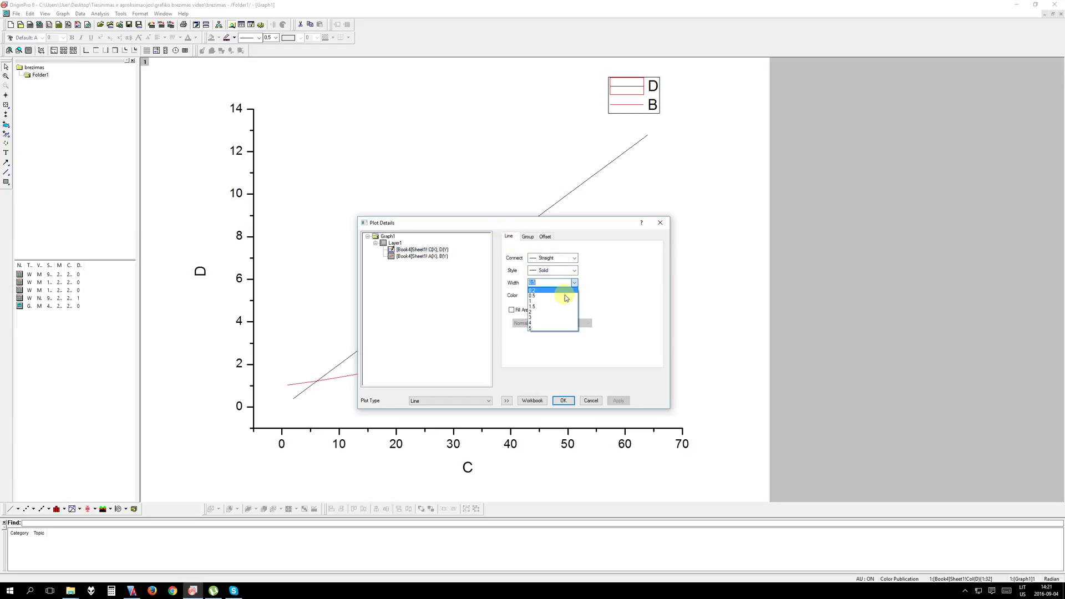
{"action": "left_click", "coordinate": [552, 311]}
{"action": "left_click", "coordinate": [563, 400]}
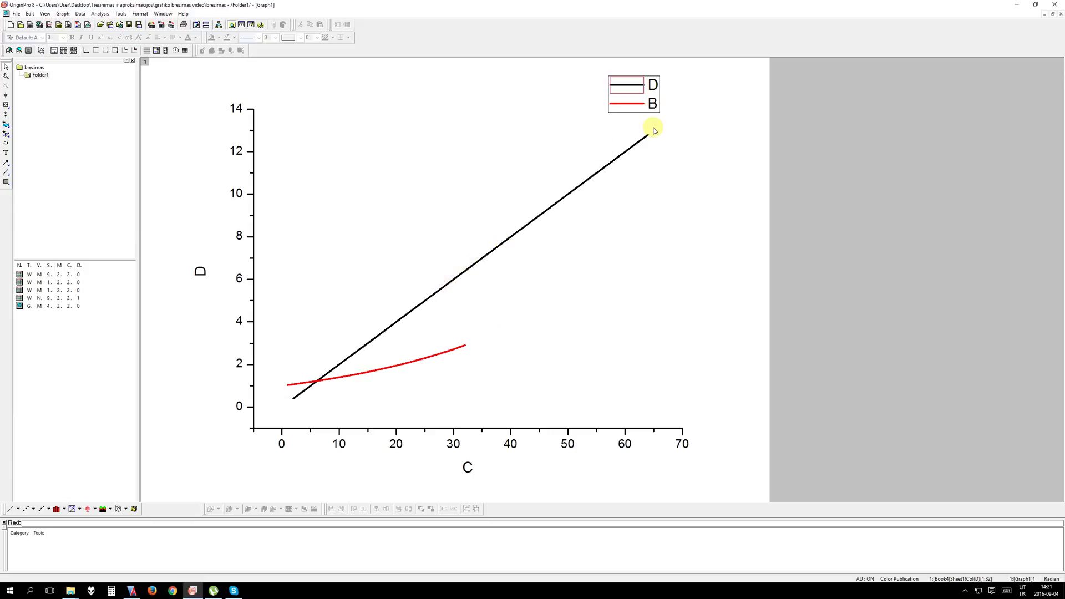
Step: Restore the line graph to its smaller window, delete it and clear the column selection in Book4
{"action": "left_click", "coordinate": [1053, 14]}
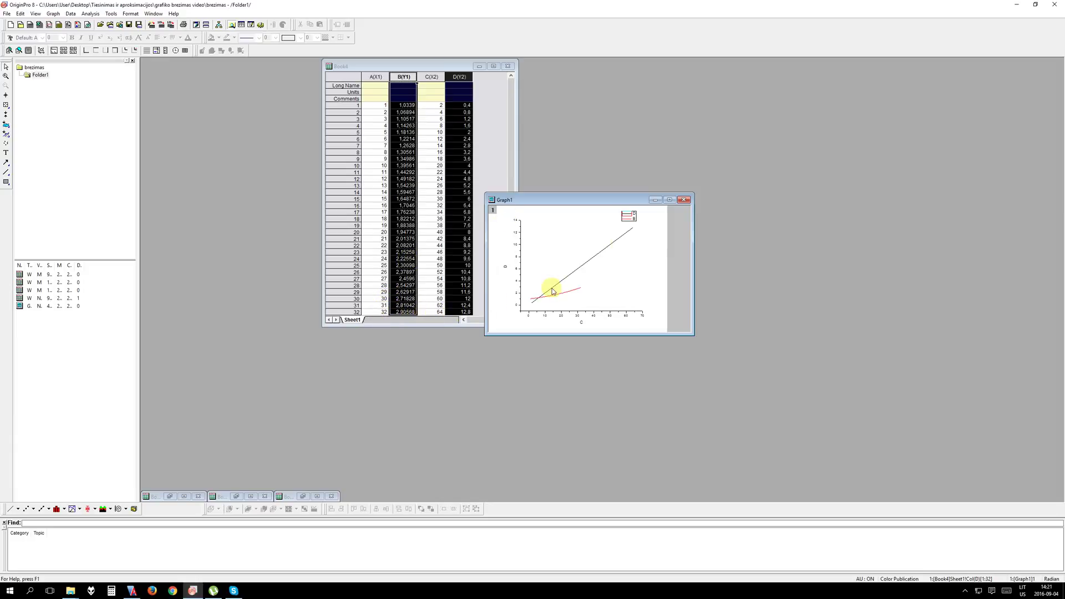
{"action": "left_click", "coordinate": [683, 201]}
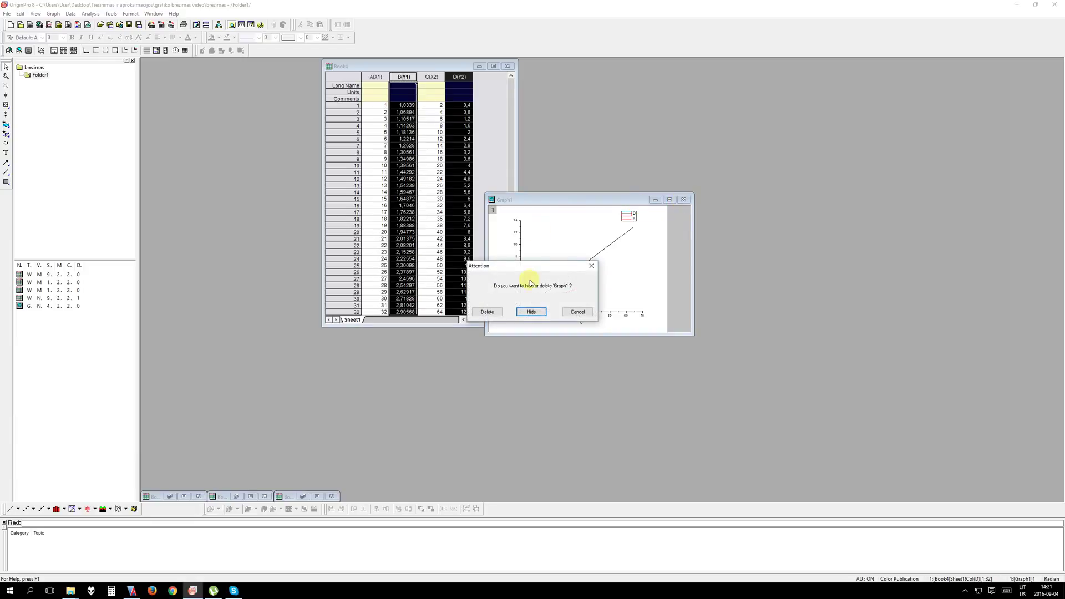
{"action": "left_click", "coordinate": [497, 316]}
{"action": "left_click", "coordinate": [492, 150]}
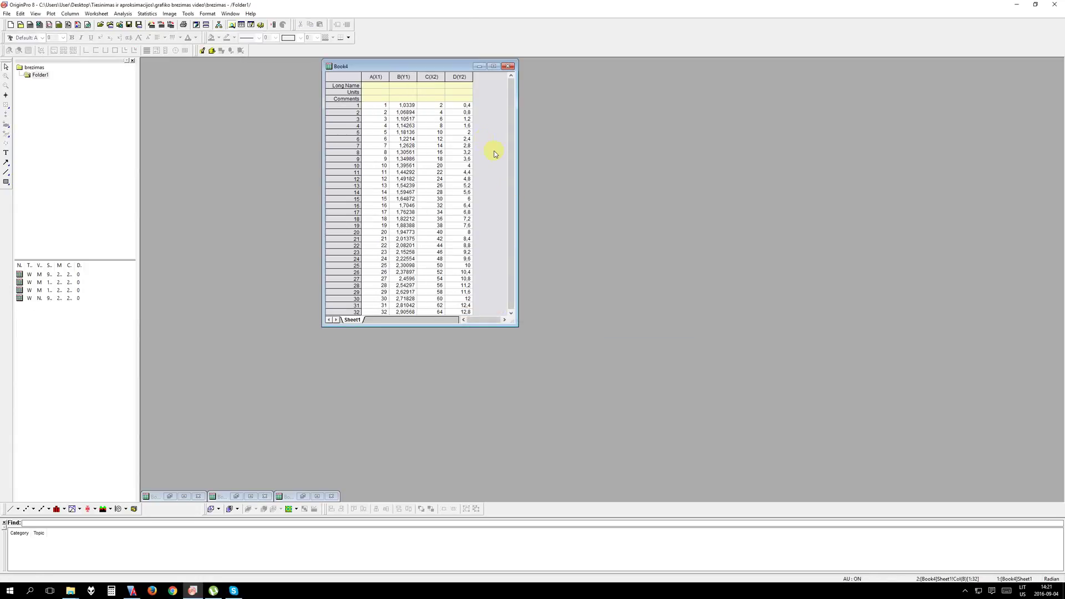
Step: Set column C of Book4 back to a Y column
{"action": "left_click", "coordinate": [432, 77]}
{"action": "right_click", "coordinate": [433, 77]}
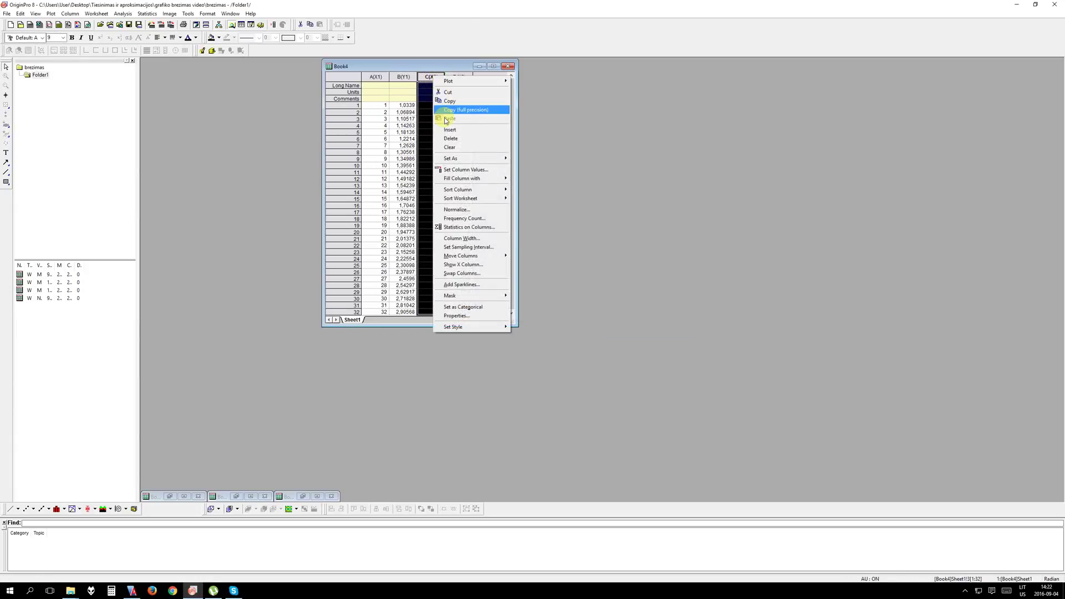
{"action": "left_click", "coordinate": [419, 167]}
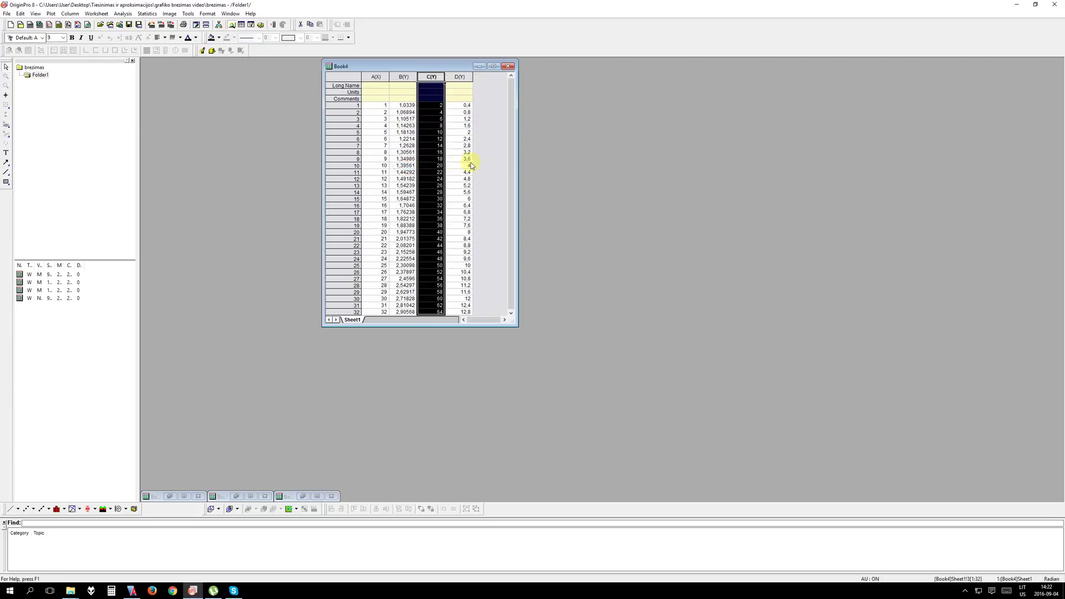
{"action": "left_click", "coordinate": [479, 164]}
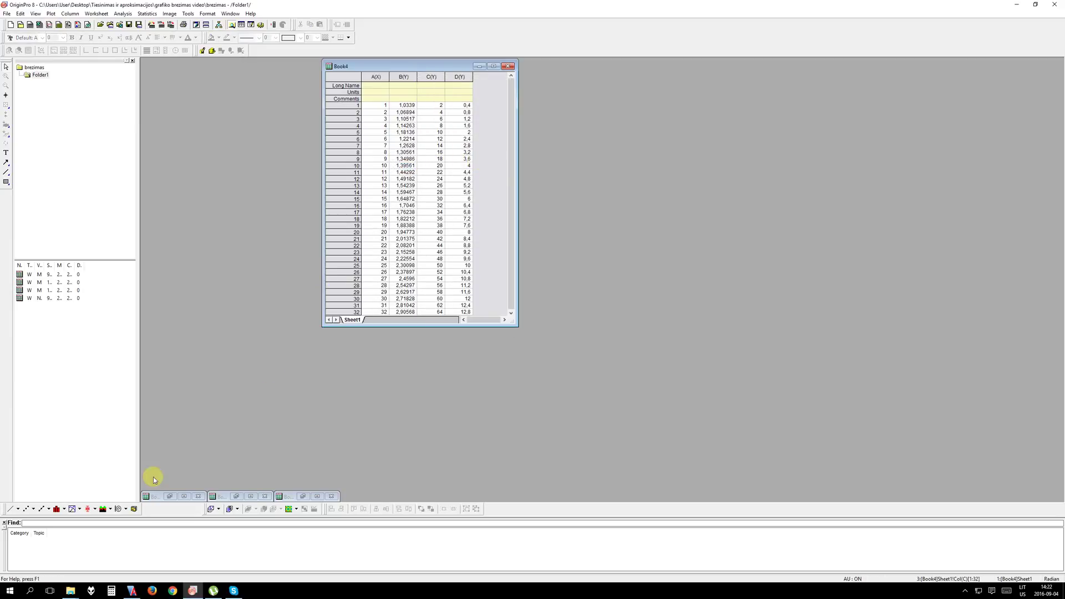
Step: Start a new scatter plot from Book4 and add a curve with column A as X and column B as Y
{"action": "left_click", "coordinate": [28, 511]}
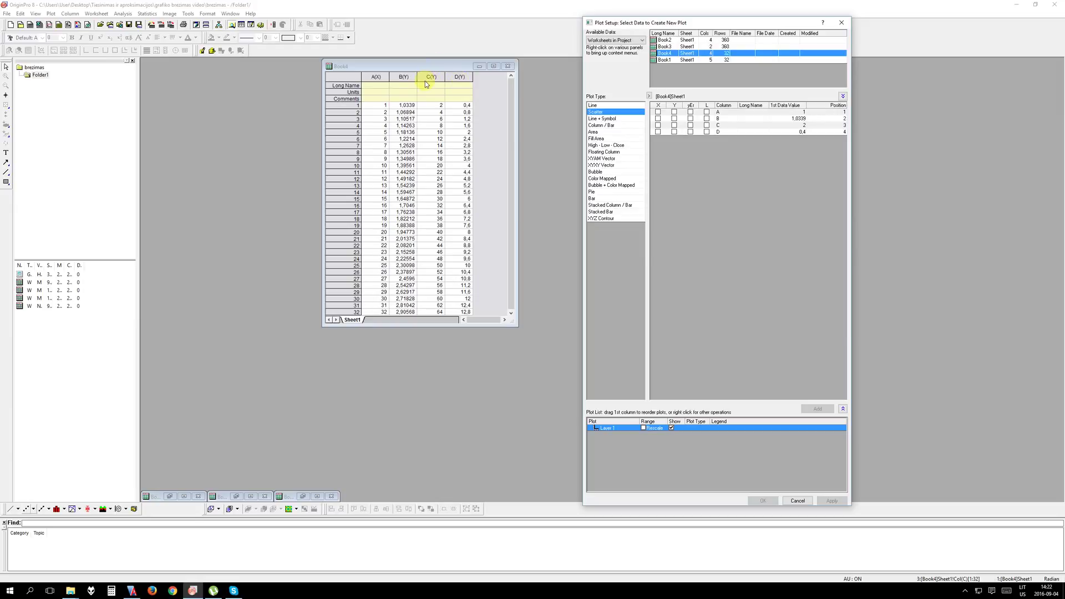
{"action": "left_click", "coordinate": [658, 113]}
{"action": "left_click", "coordinate": [674, 119]}
{"action": "left_click", "coordinate": [817, 408]}
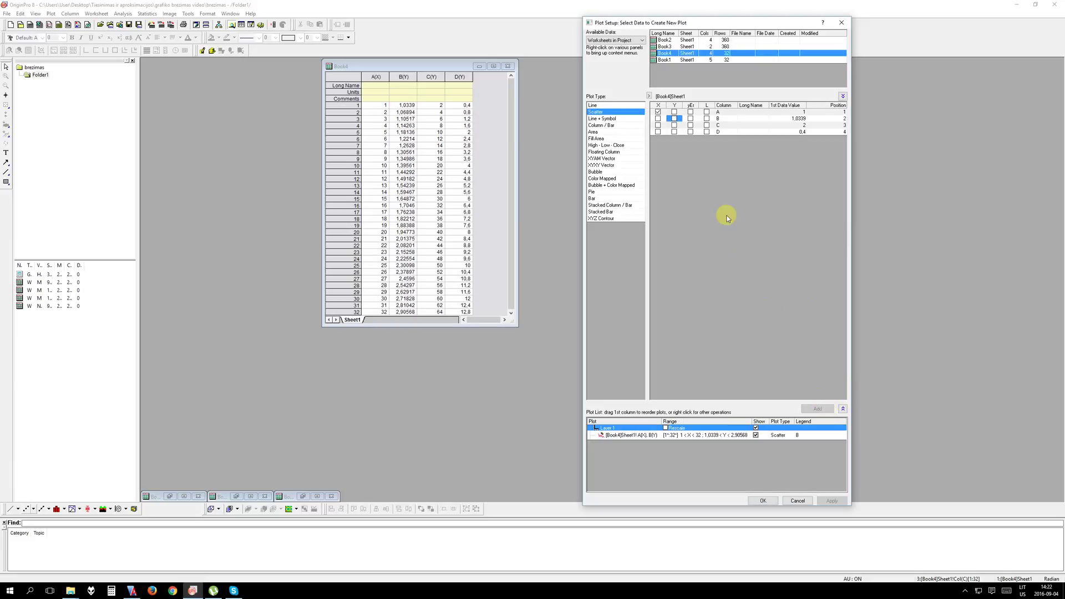
Step: Add a second scatter curve with column C as X and column D as Y, and create the graph
{"action": "left_click", "coordinate": [657, 126]}
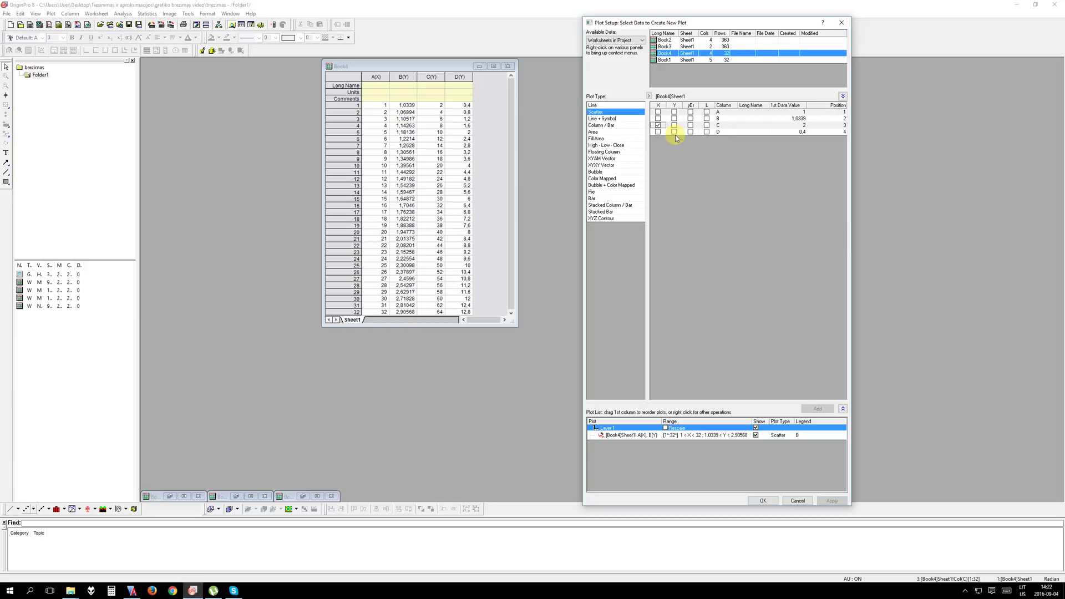
{"action": "left_click", "coordinate": [674, 132]}
{"action": "left_click", "coordinate": [818, 409]}
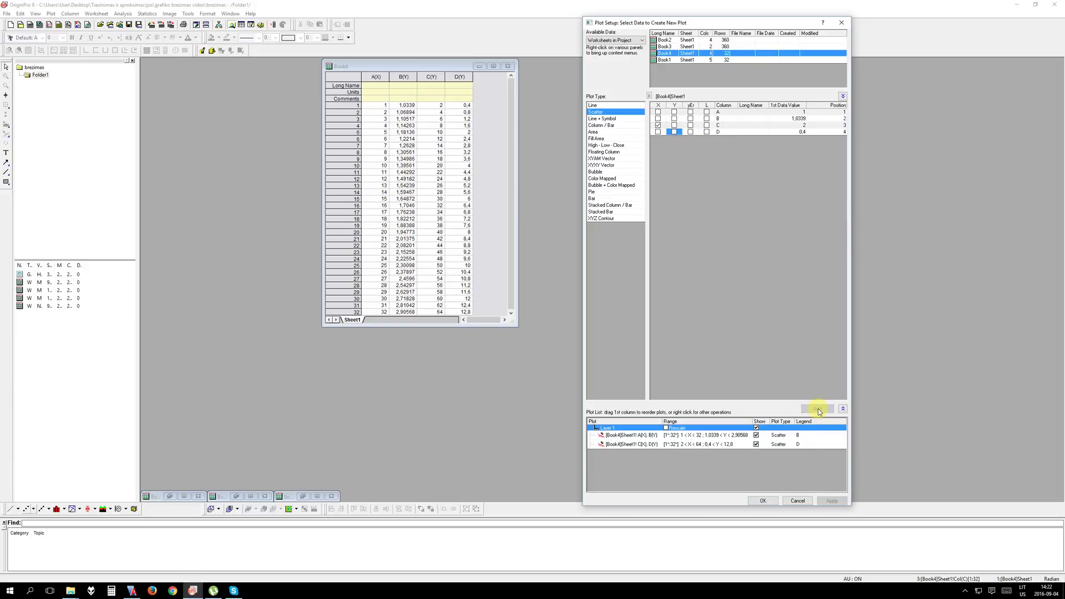
{"action": "left_click", "coordinate": [762, 501]}
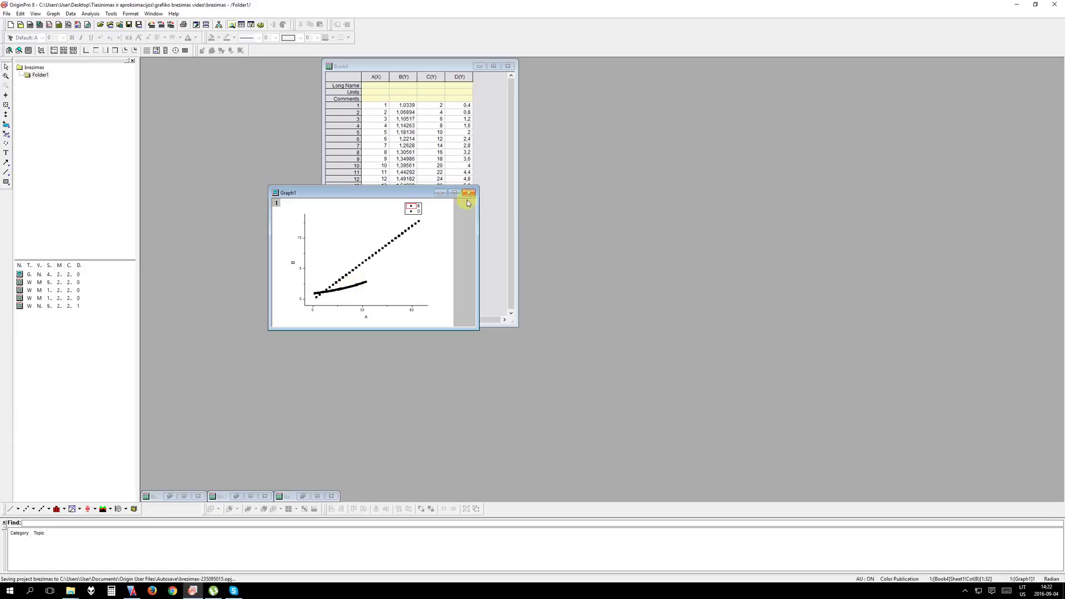
Step: Move the scatter graph clear of the Book4 worksheet and delete it
{"action": "left_click_drag", "start_coordinate": [435, 190], "coordinate": [720, 160]}
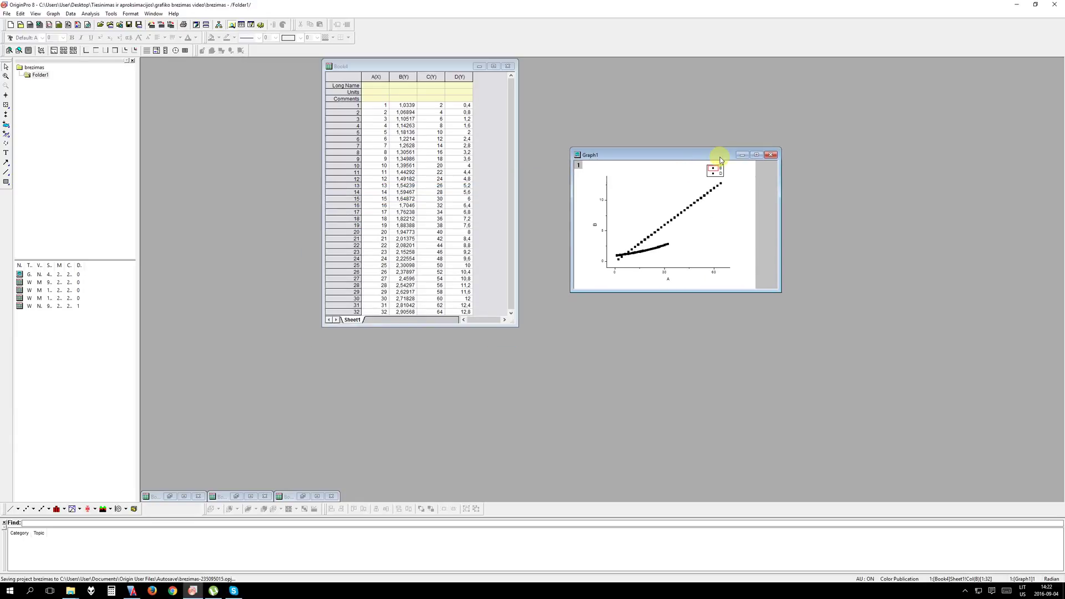
{"action": "left_click", "coordinate": [771, 156]}
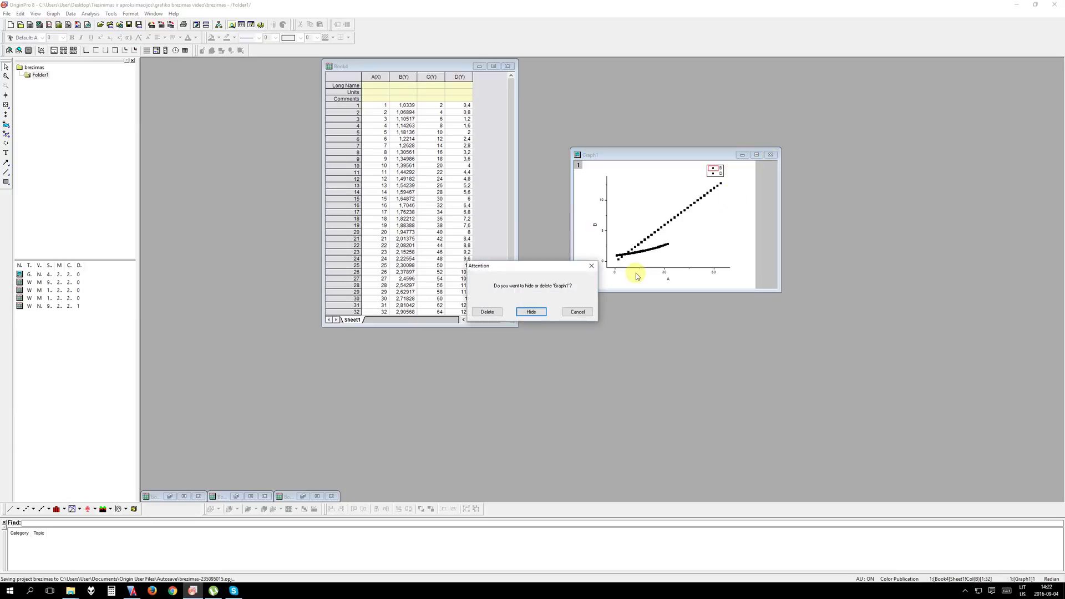
{"action": "left_click", "coordinate": [488, 312]}
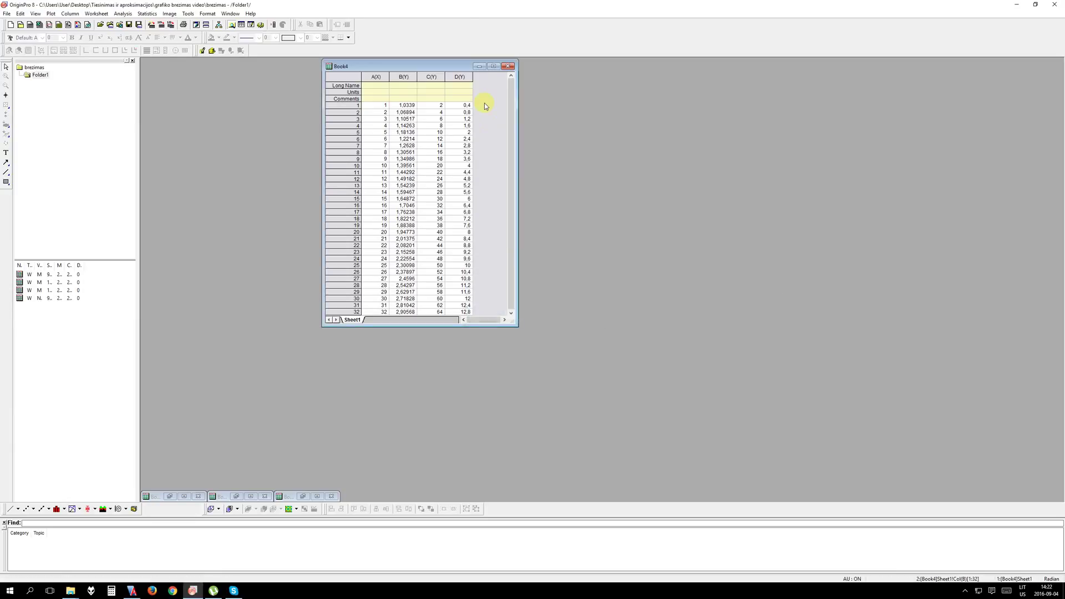
Step: Minimize Book4 and bring up the Book2 workbook
{"action": "left_click", "coordinate": [479, 67]}
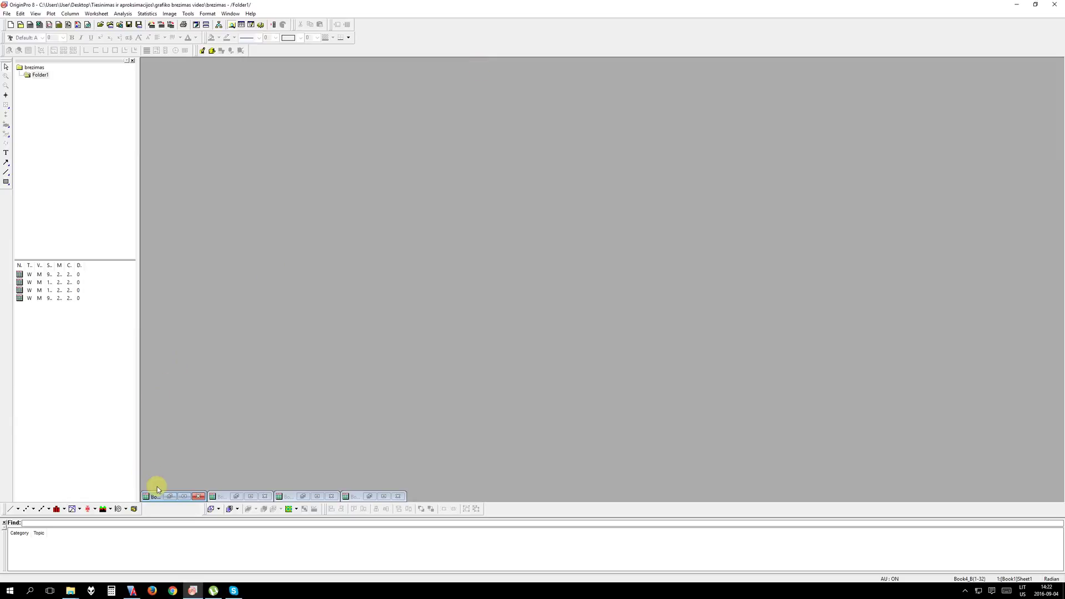
{"action": "left_click", "coordinate": [169, 498]}
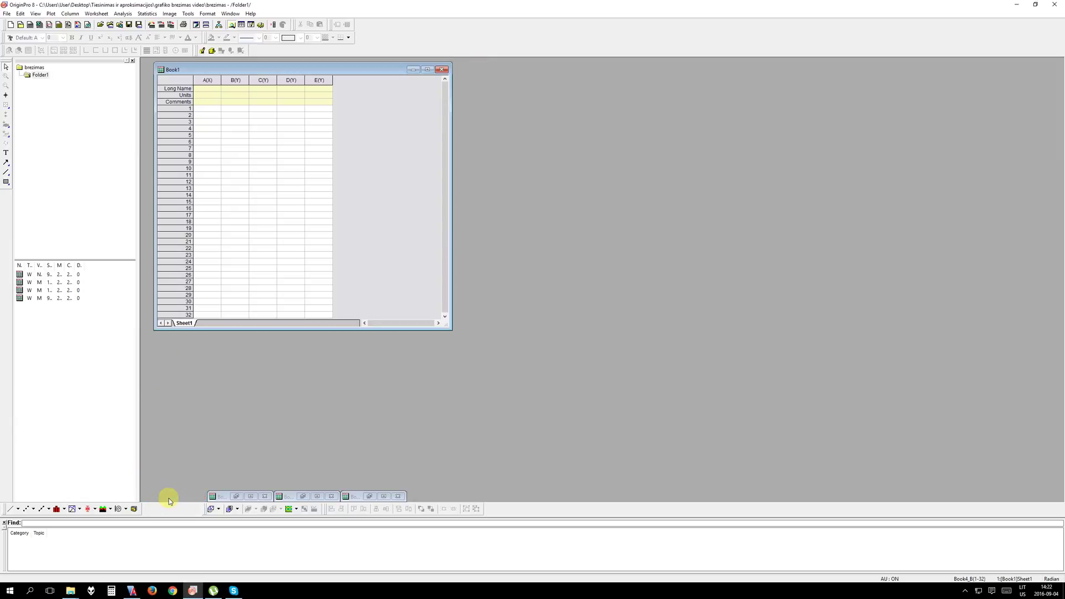
{"action": "left_click", "coordinate": [413, 71]}
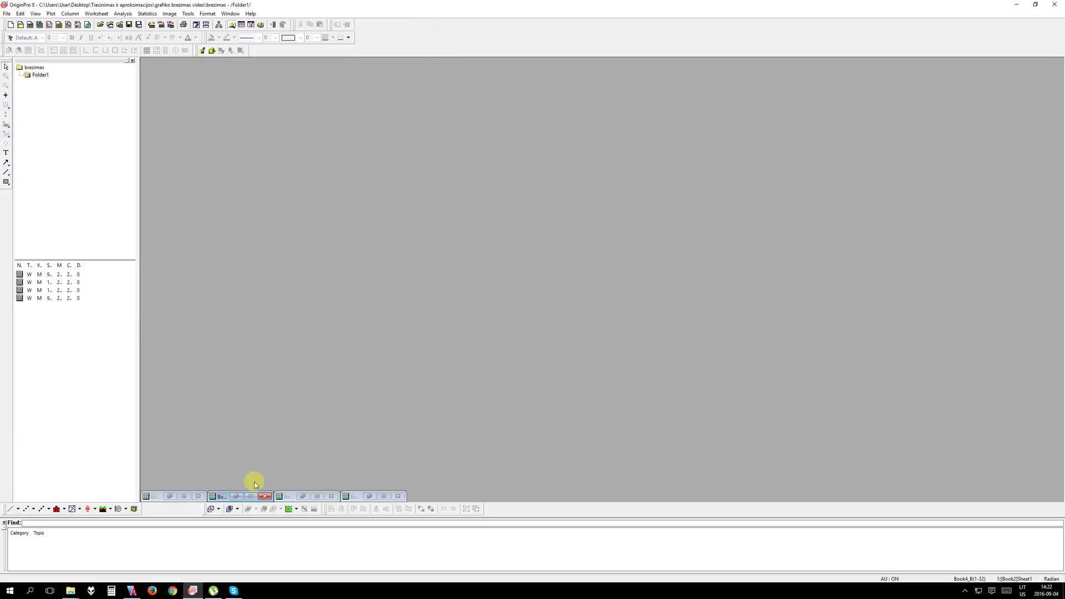
{"action": "left_click", "coordinate": [237, 495]}
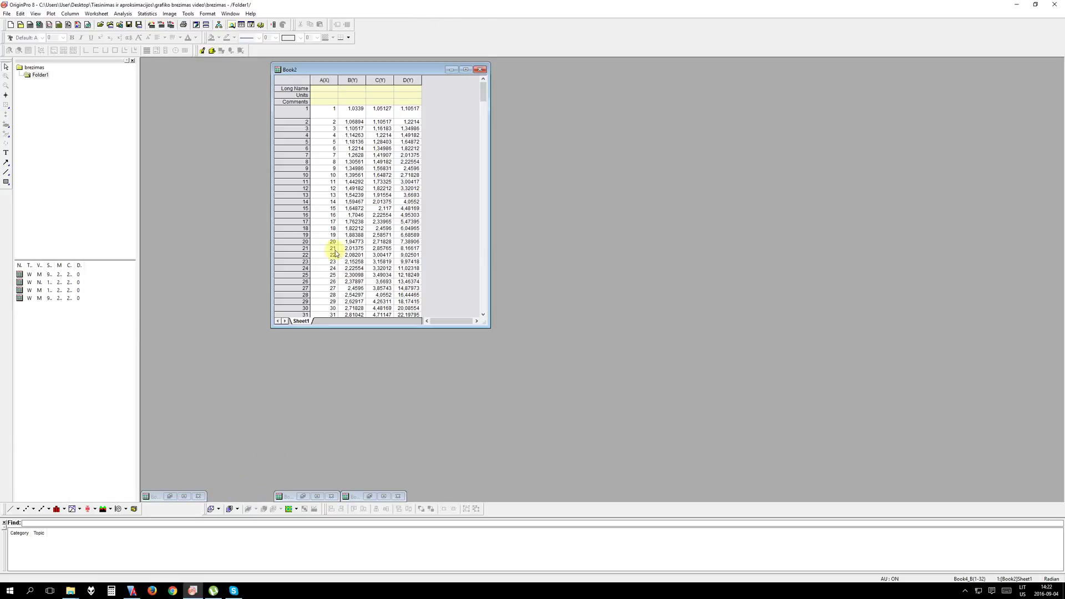
Step: Plot columns B and D of Book2 together as a scatter graph
{"action": "left_click", "coordinate": [355, 79]}
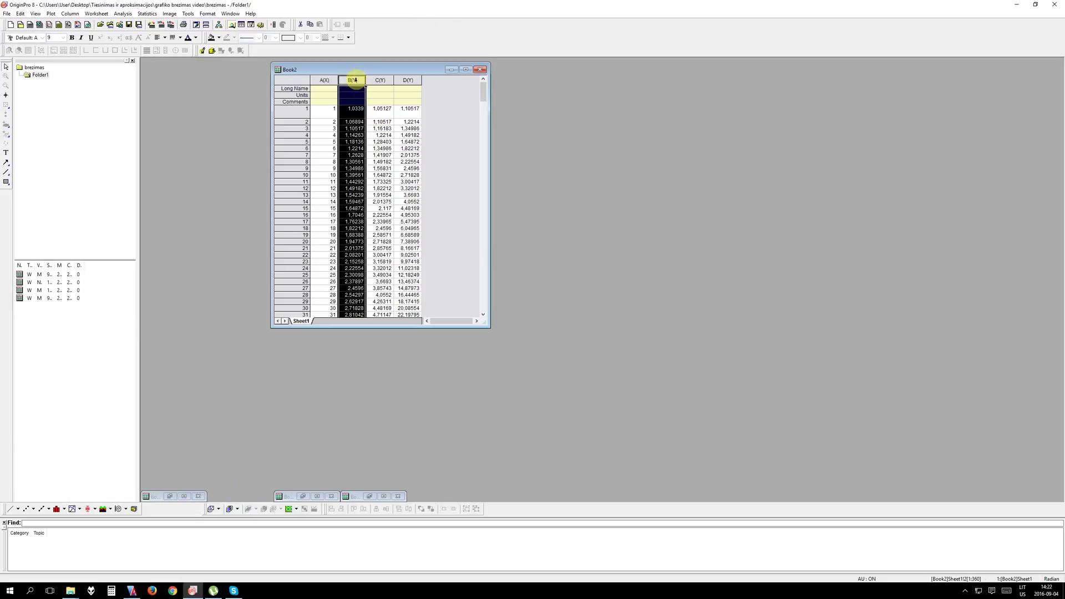
{"action": "left_click", "coordinate": [408, 80], "text": "ctrl"}
{"action": "left_click", "coordinate": [23, 508]}
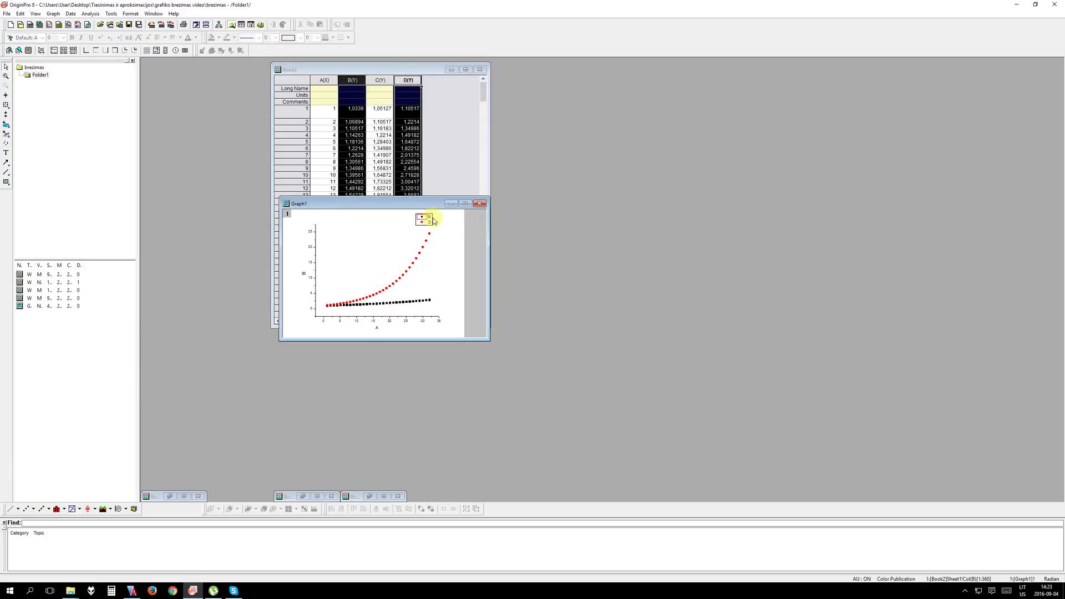
Step: Maximize the graph window and move the legend to the upper middle of the plot, away from the D curve
{"action": "left_click", "coordinate": [465, 203]}
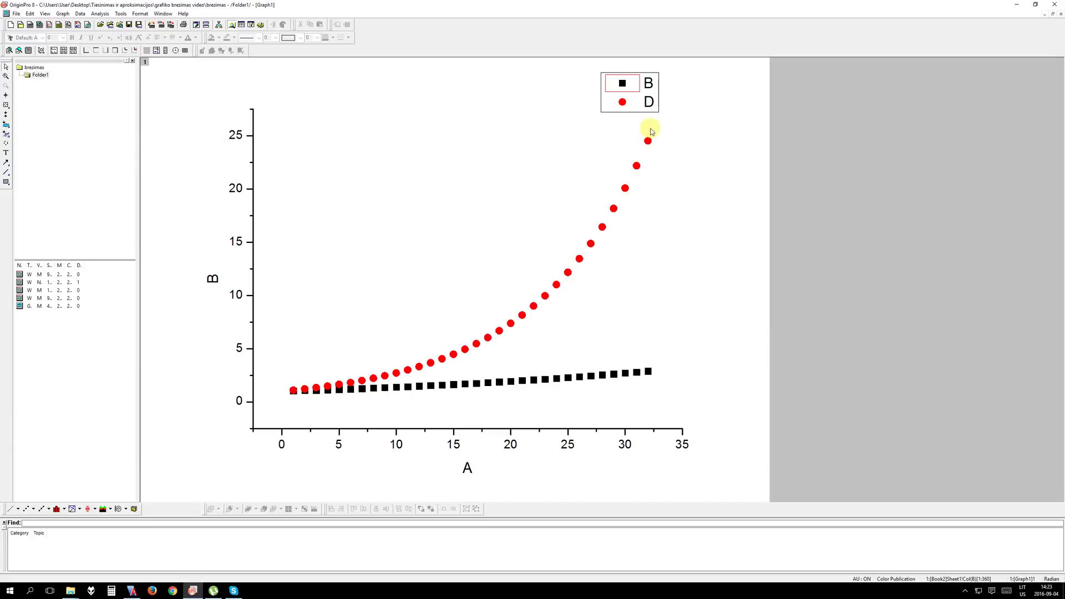
{"action": "left_click_drag", "start_coordinate": [648, 93], "coordinate": [480, 156]}
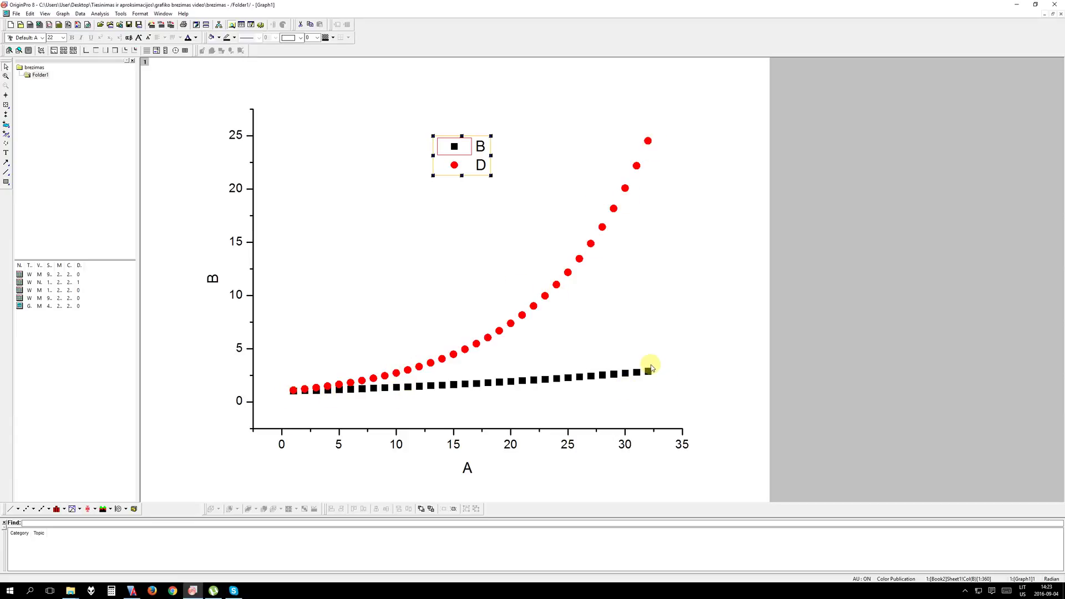
Step: Limit the Y axis scale to the range 0 to 2,5, and rescale the graph to fit all data
{"action": "double_click", "coordinate": [236, 135]}
{"action": "left_click", "coordinate": [448, 242]}
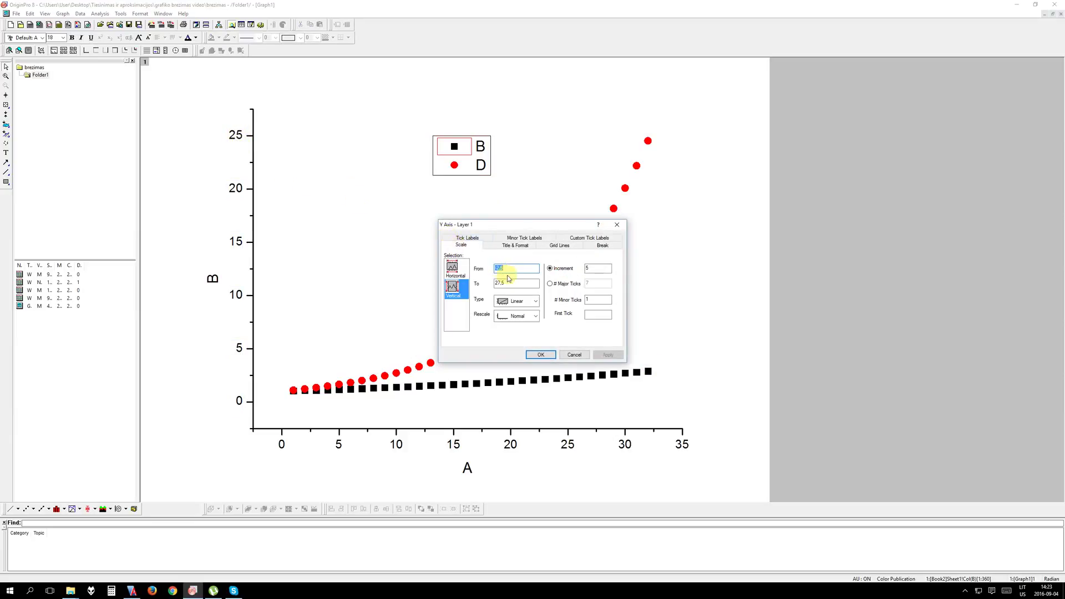
{"action": "key", "text": "Tab"}
{"action": "type", "text": "2,5"}
{"action": "left_click", "coordinate": [541, 355]}
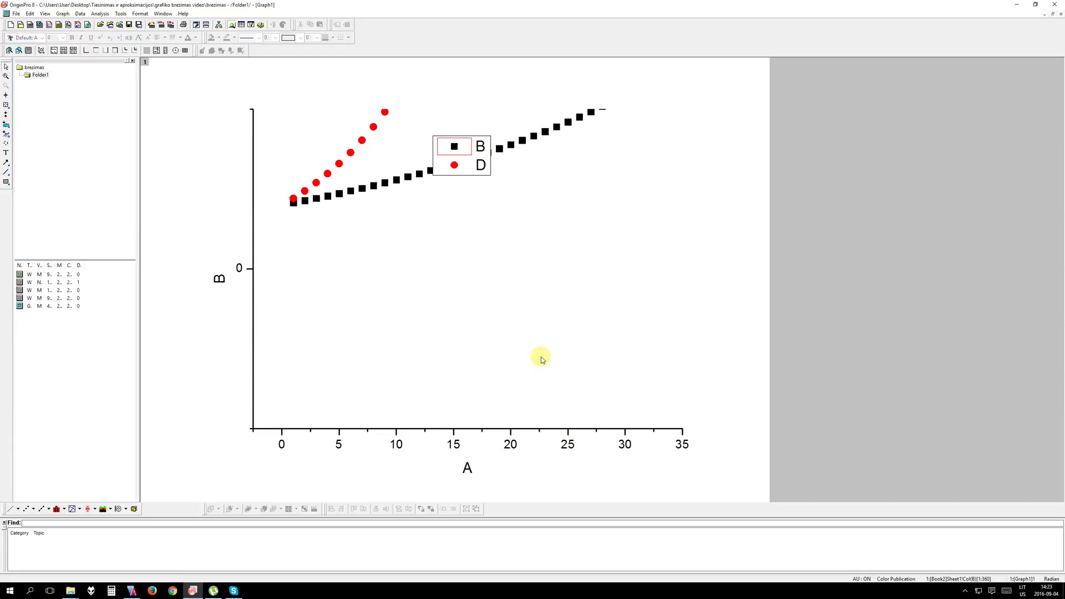
{"action": "double_click", "coordinate": [239, 268]}
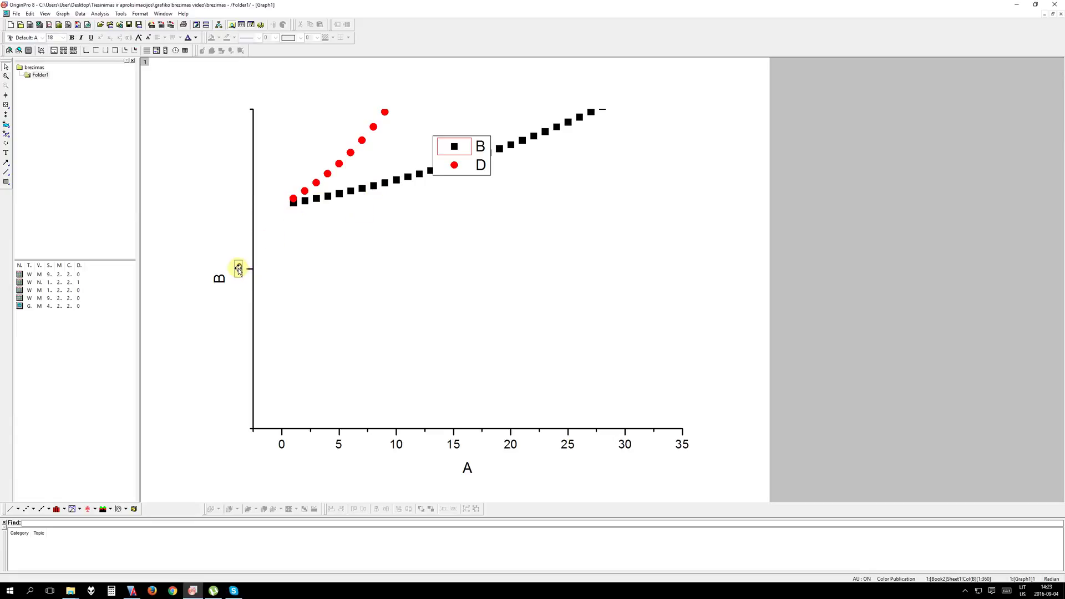
{"action": "type", "text": "0"}
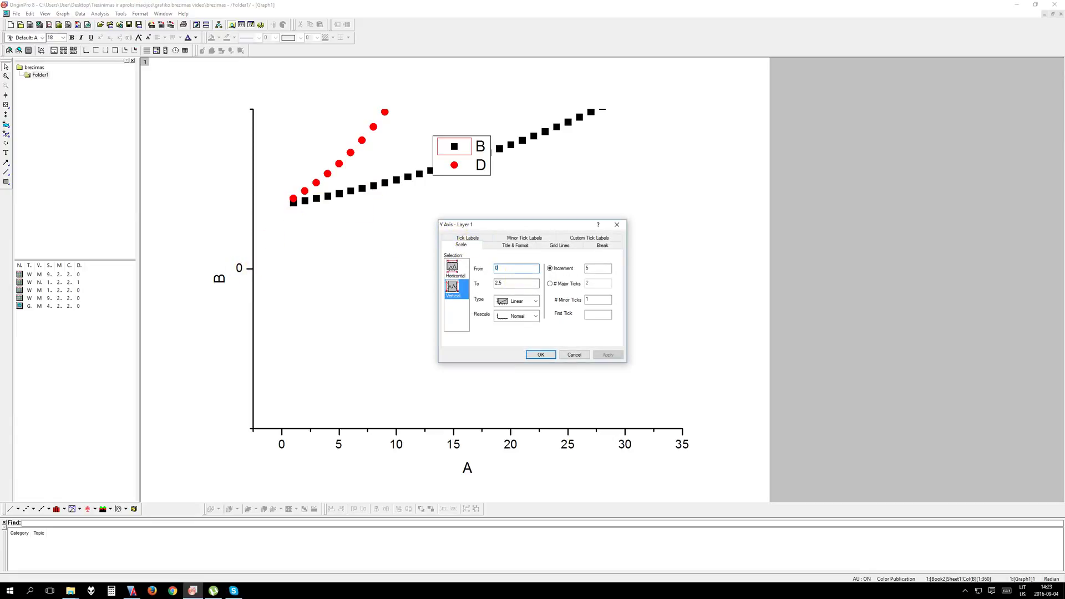
{"action": "left_click", "coordinate": [541, 355]}
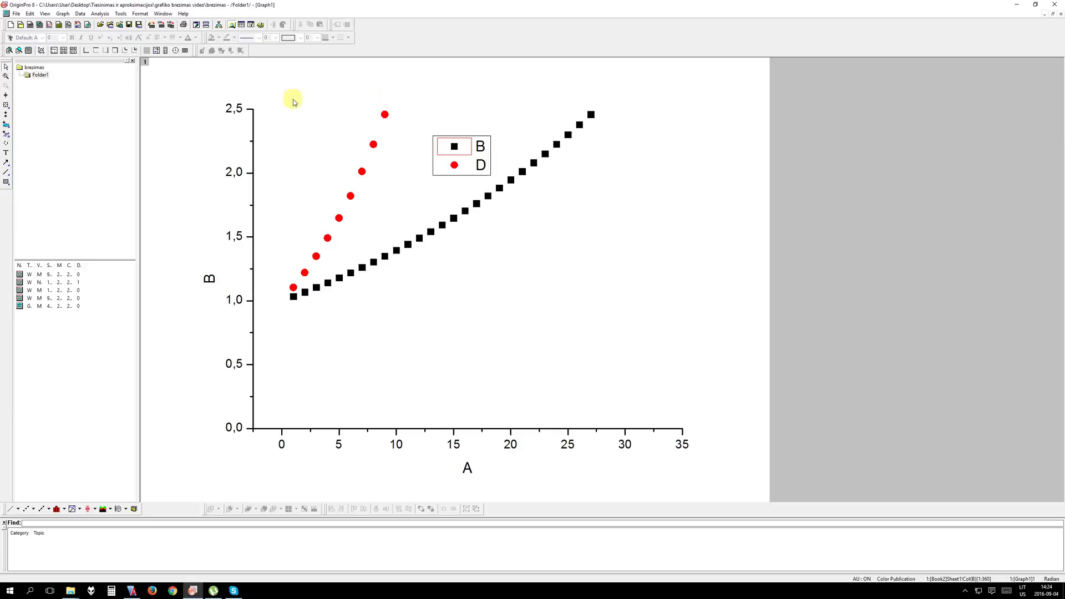
{"action": "left_click", "coordinate": [41, 51]}
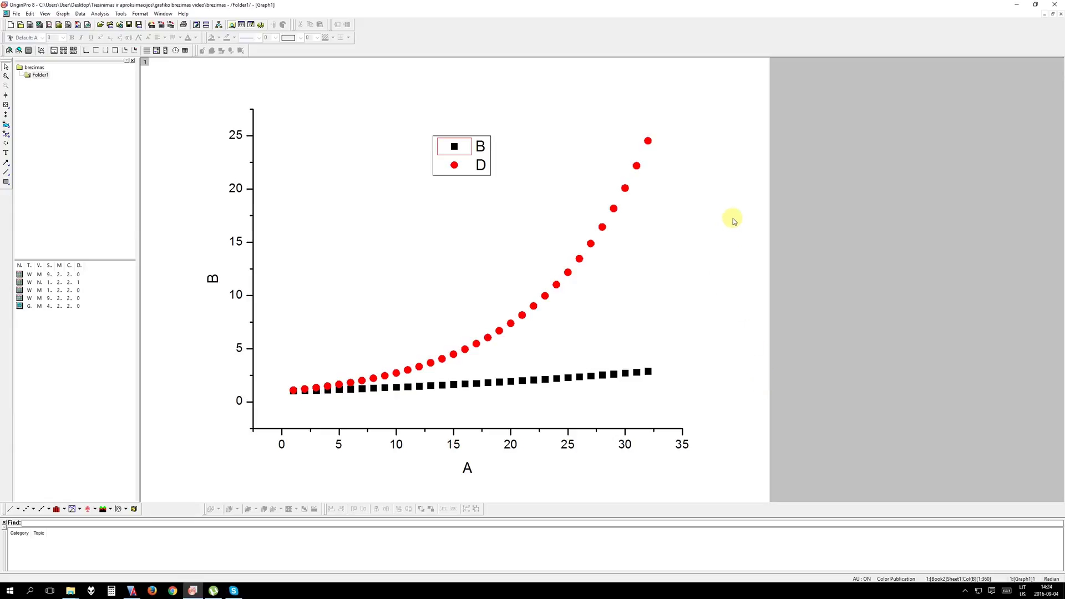
Step: Add a new linked right Y axis layer to the graph and make layer 2 active
{"action": "right_click", "coordinate": [744, 181]}
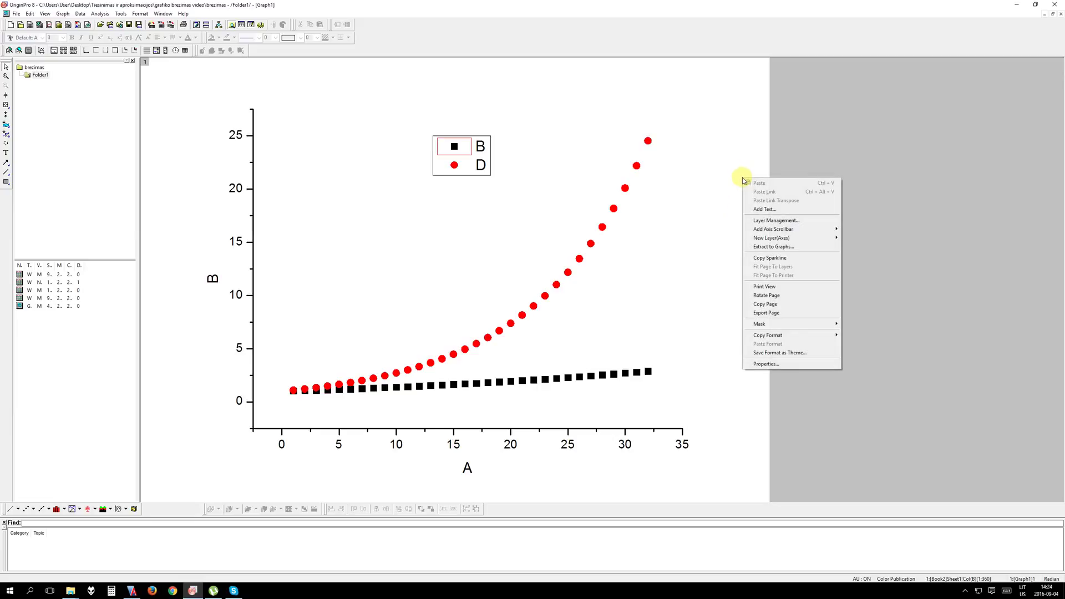
{"action": "mouse_move", "coordinate": [765, 240]}
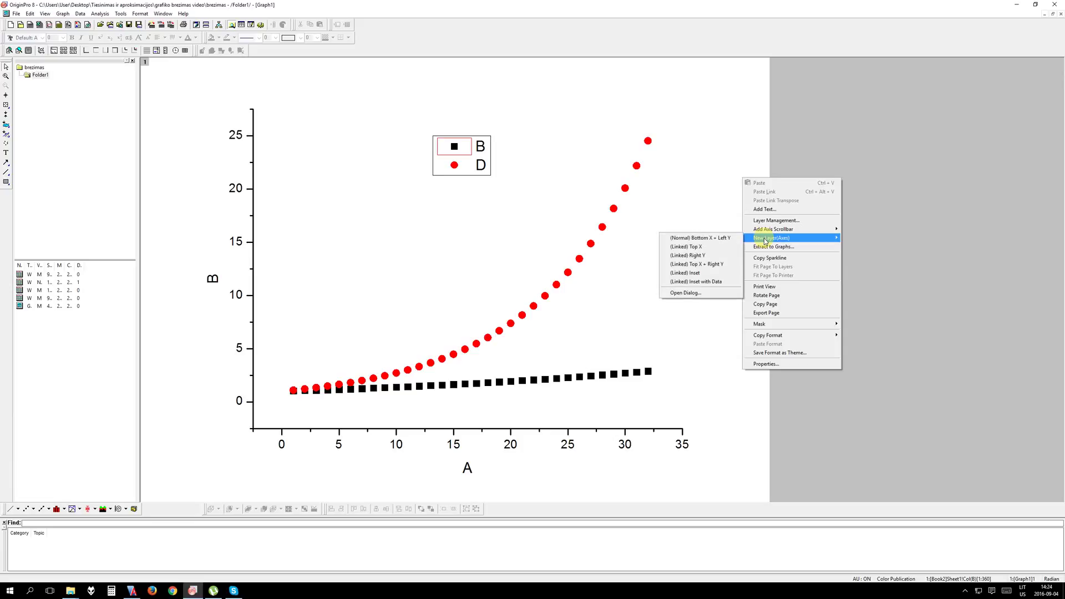
{"action": "left_click", "coordinate": [715, 260]}
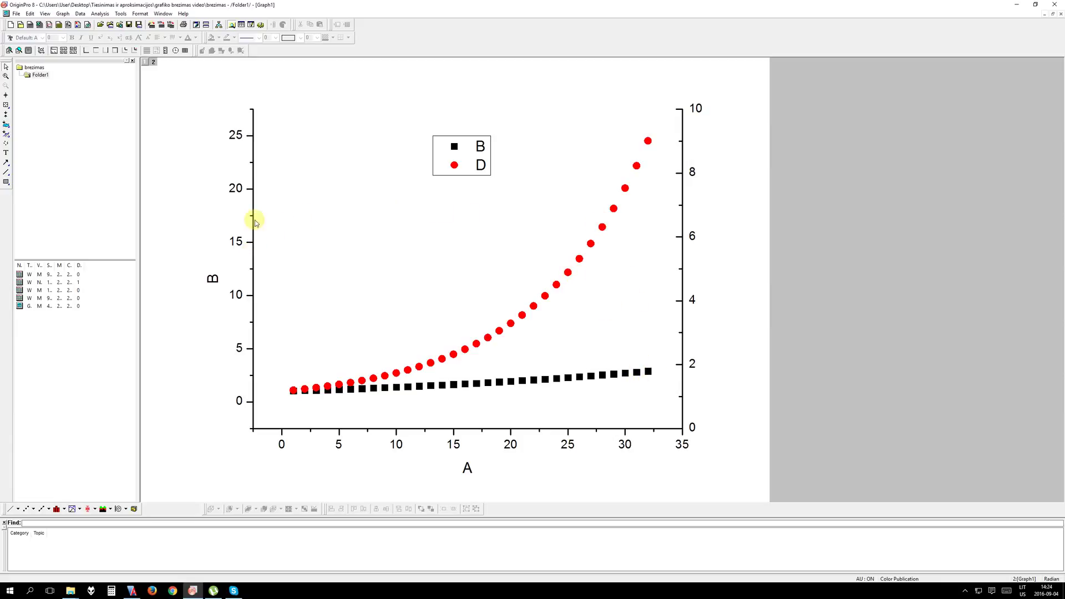
{"action": "left_click", "coordinate": [144, 63]}
{"action": "left_click", "coordinate": [157, 63]}
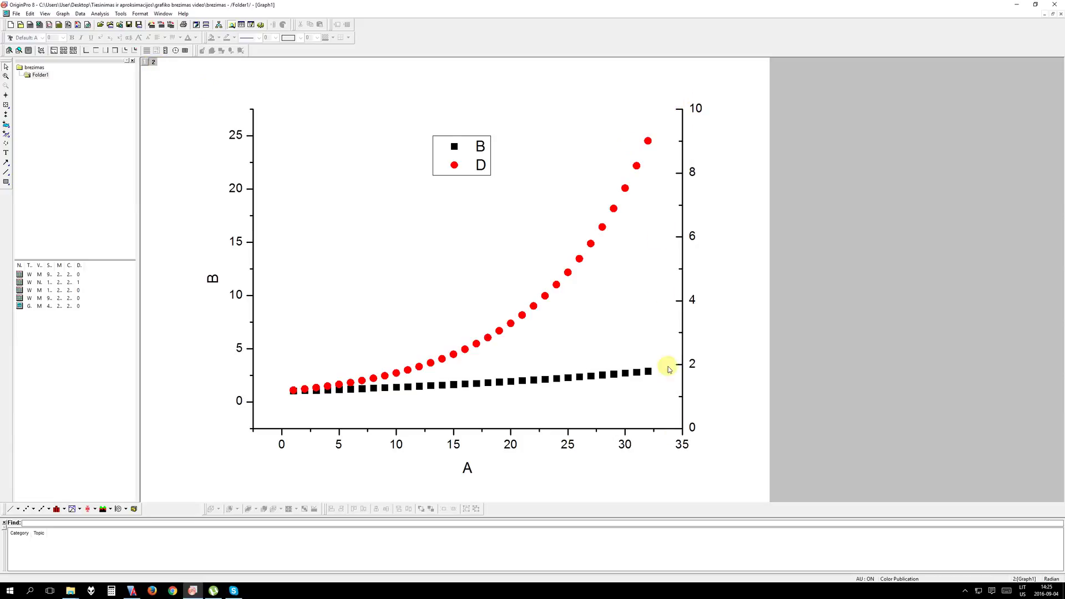
Step: Add the book2_b data set to the contents of layer 2
{"action": "right_click", "coordinate": [155, 63]}
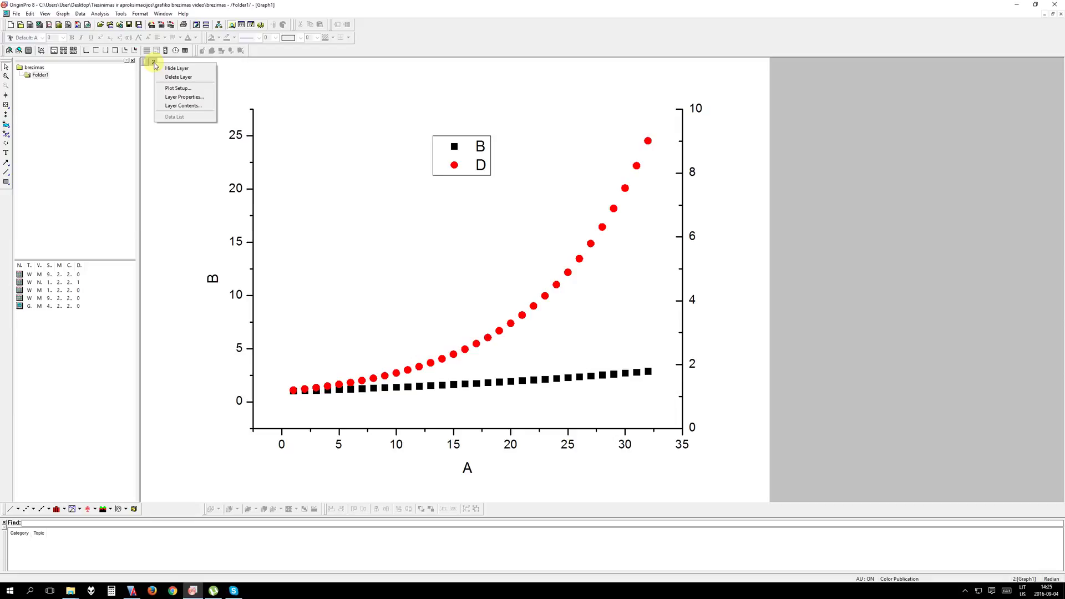
{"action": "left_click", "coordinate": [173, 106]}
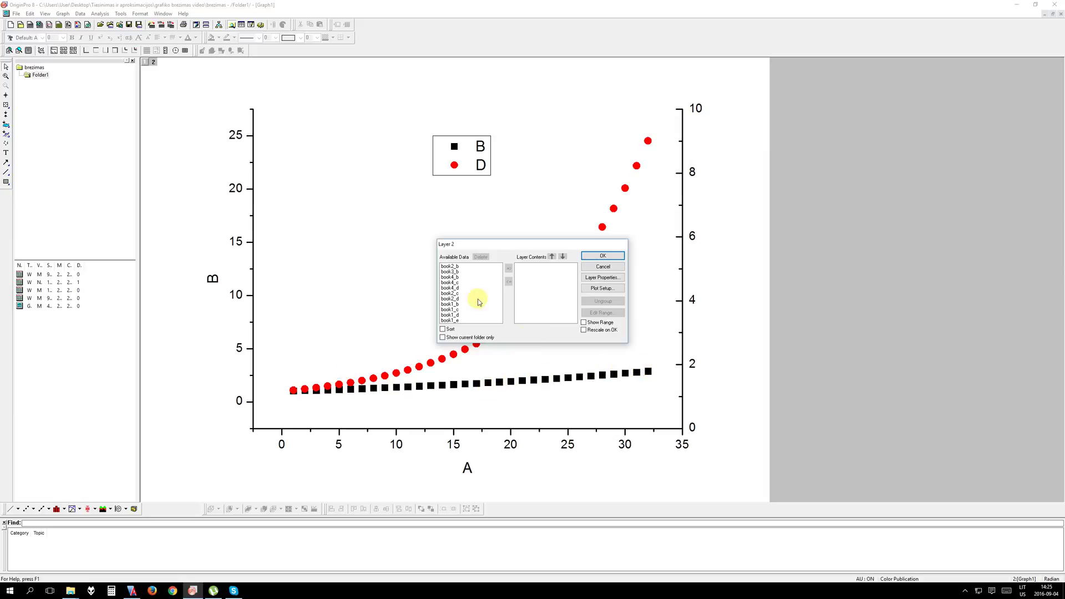
{"action": "left_click", "coordinate": [450, 267]}
{"action": "left_click", "coordinate": [508, 268]}
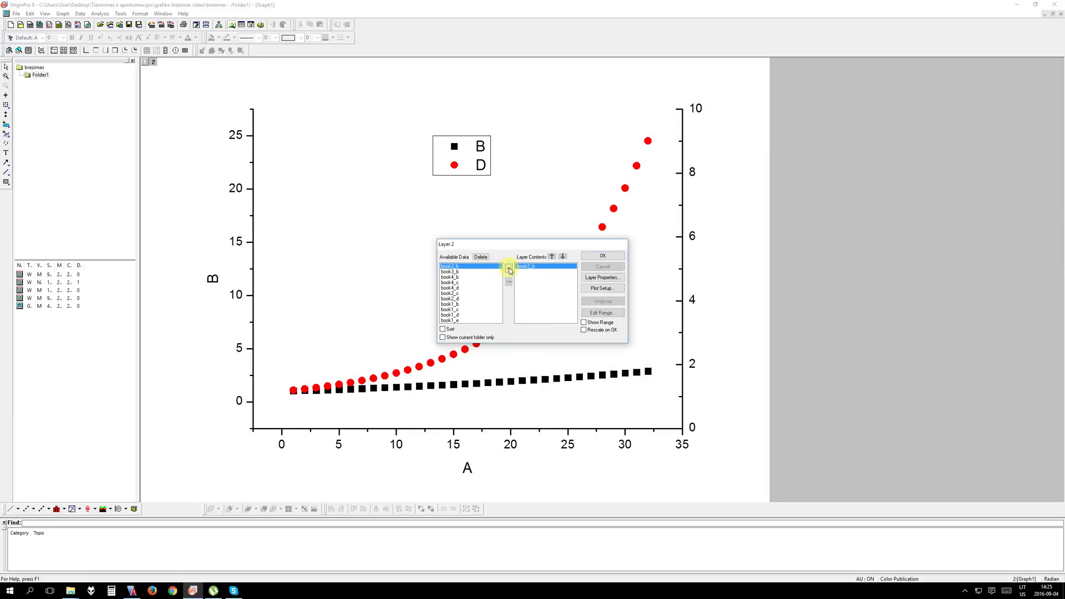
{"action": "left_click", "coordinate": [593, 260]}
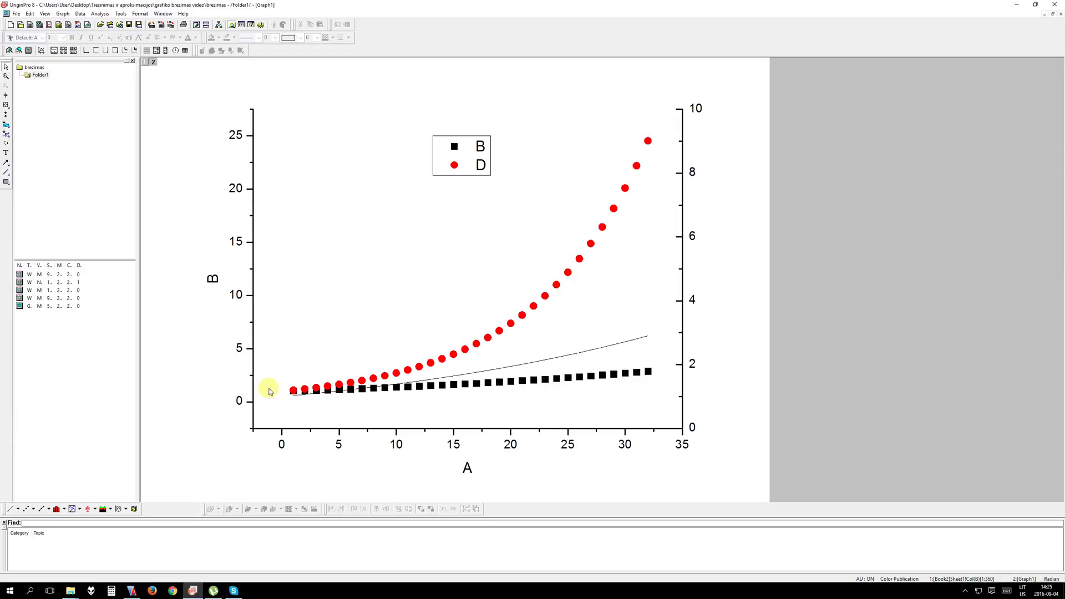
Step: Clear the grouped book2_b and book2_d data sets from layer 1's contents and add back only book2_d
{"action": "left_click", "coordinate": [145, 62]}
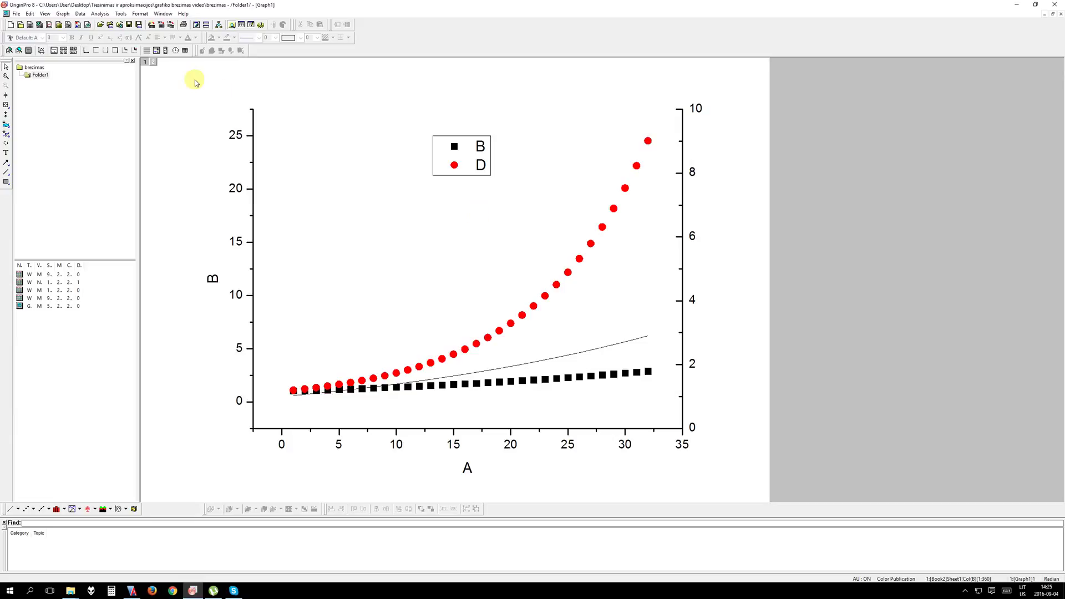
{"action": "right_click", "coordinate": [145, 61]}
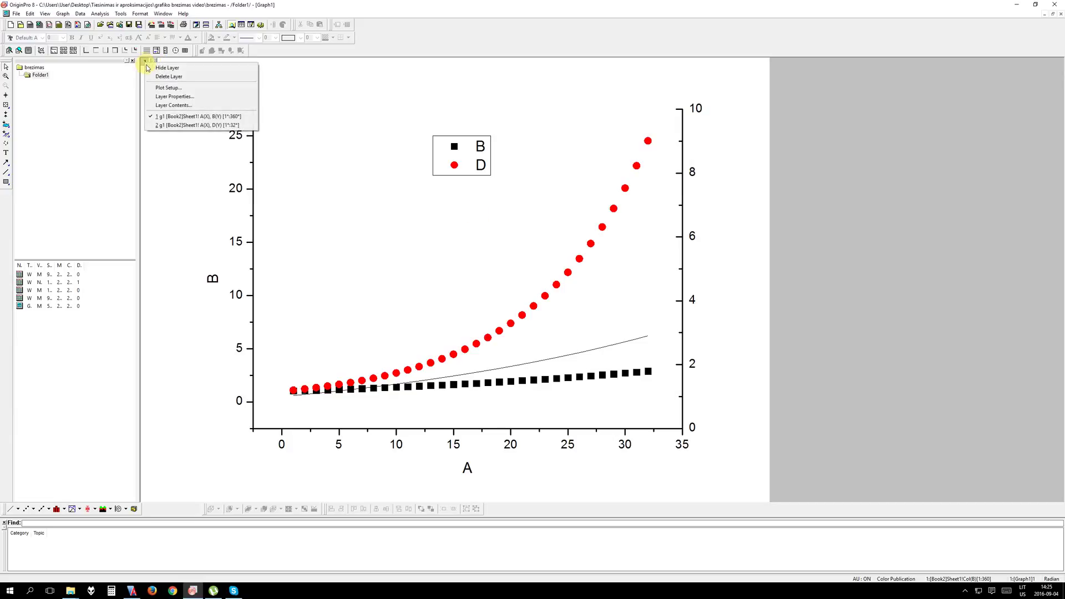
{"action": "left_click", "coordinate": [166, 106]}
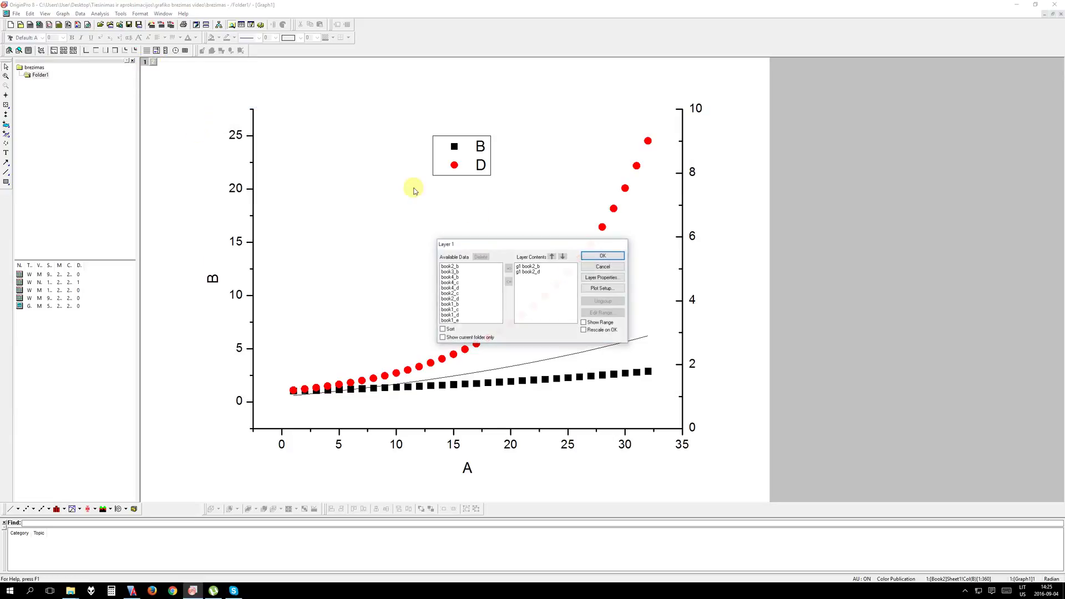
{"action": "left_click", "coordinate": [528, 271]}
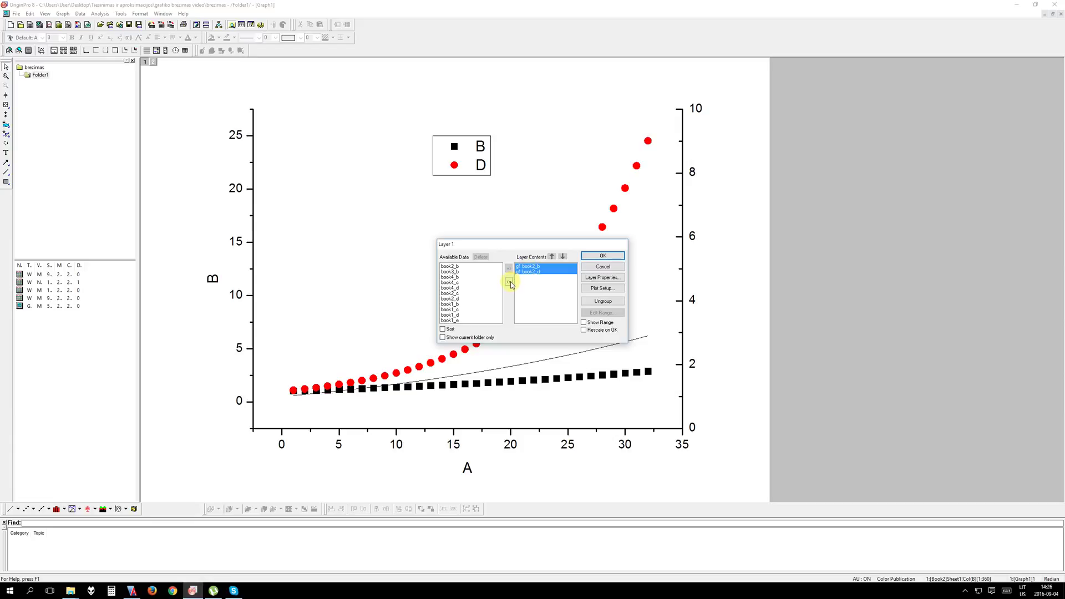
{"action": "left_click", "coordinate": [509, 282]}
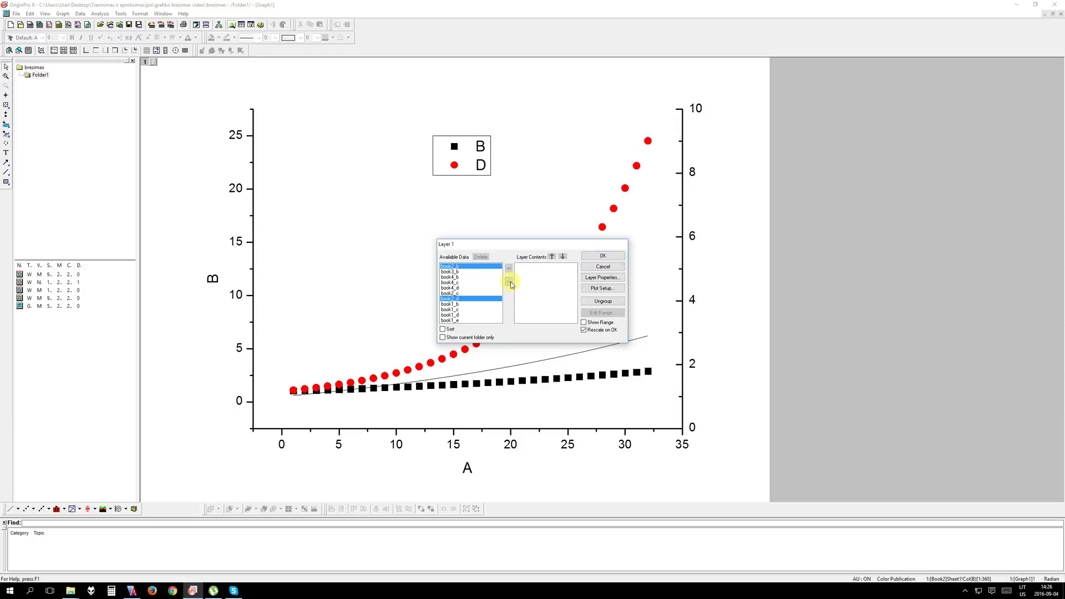
{"action": "left_click", "coordinate": [455, 300]}
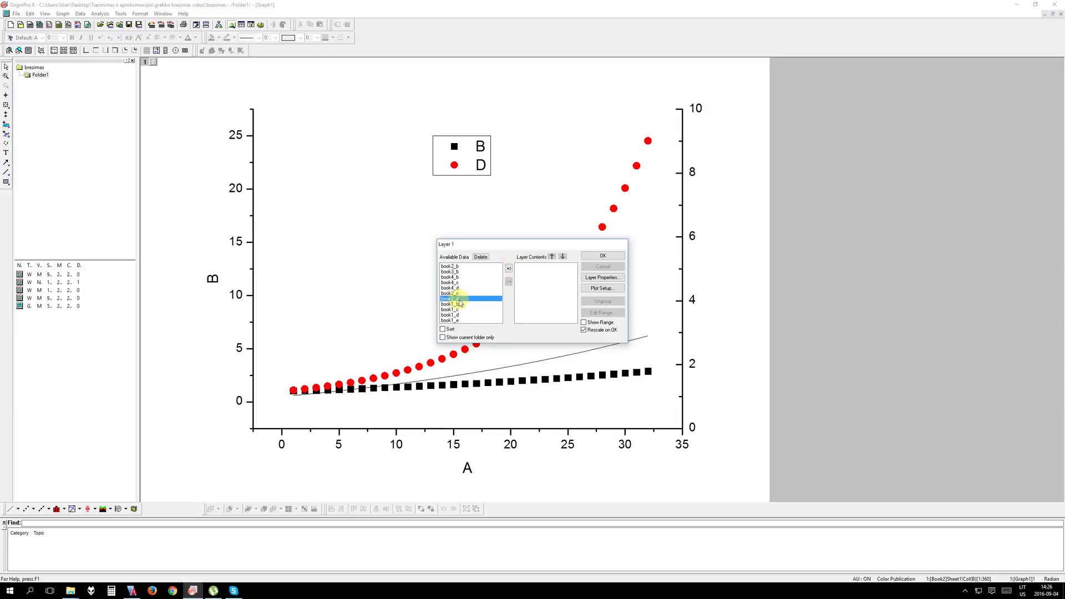
{"action": "left_click", "coordinate": [509, 268]}
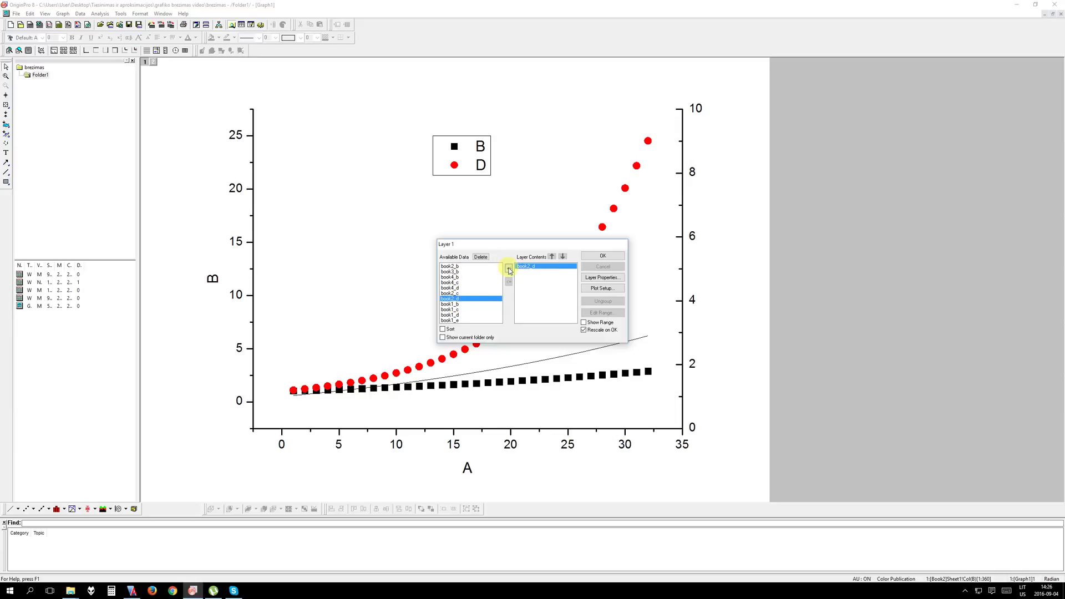
{"action": "left_click", "coordinate": [585, 256]}
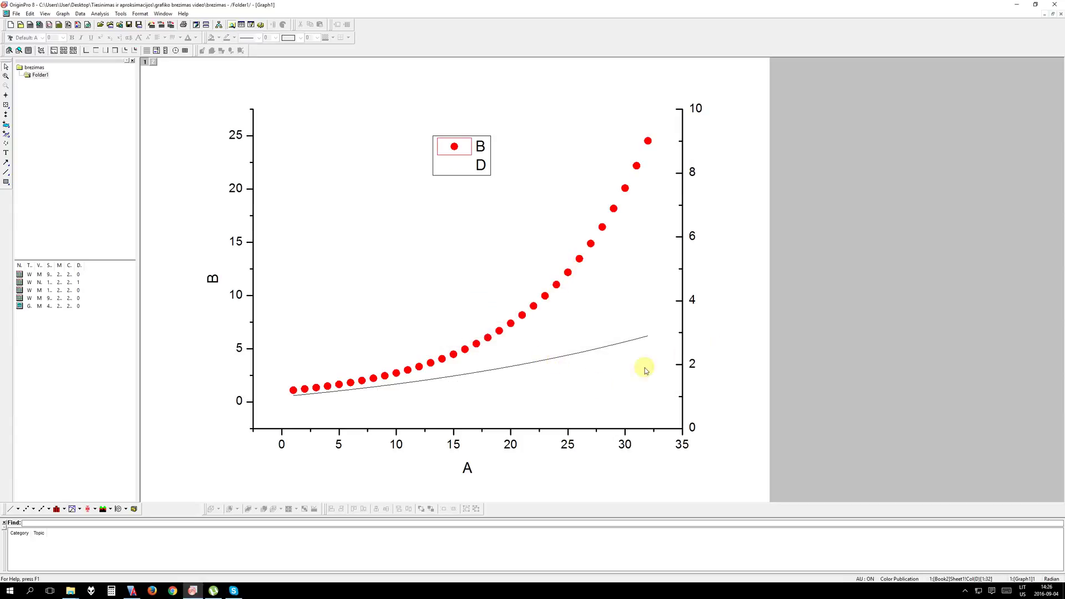
Step: Change the layer 2 line curve to a scatter plot with symbols only
{"action": "left_click", "coordinate": [557, 361]}
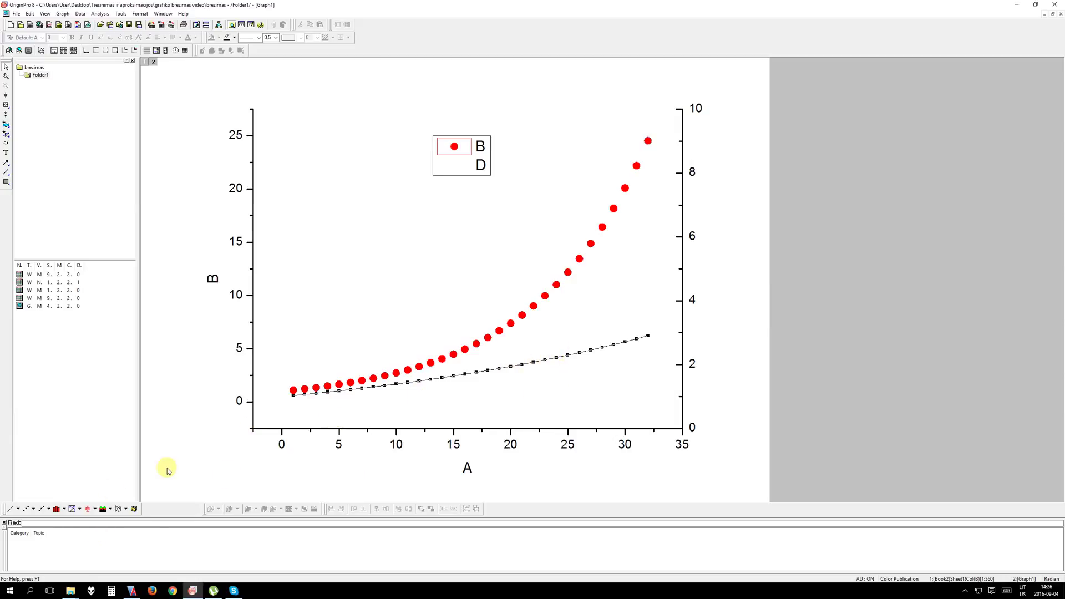
{"action": "left_click", "coordinate": [26, 509]}
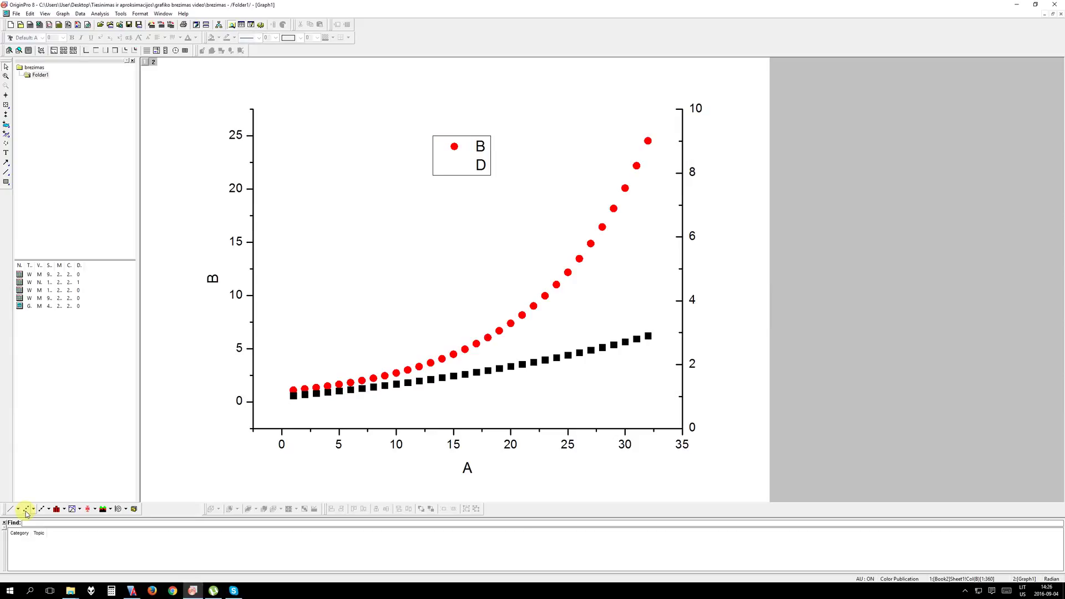
{"action": "left_click", "coordinate": [648, 335]}
Step: Set the scale of layer 2's right Y axis to run from 1 to 3
{"action": "double_click", "coordinate": [693, 301]}
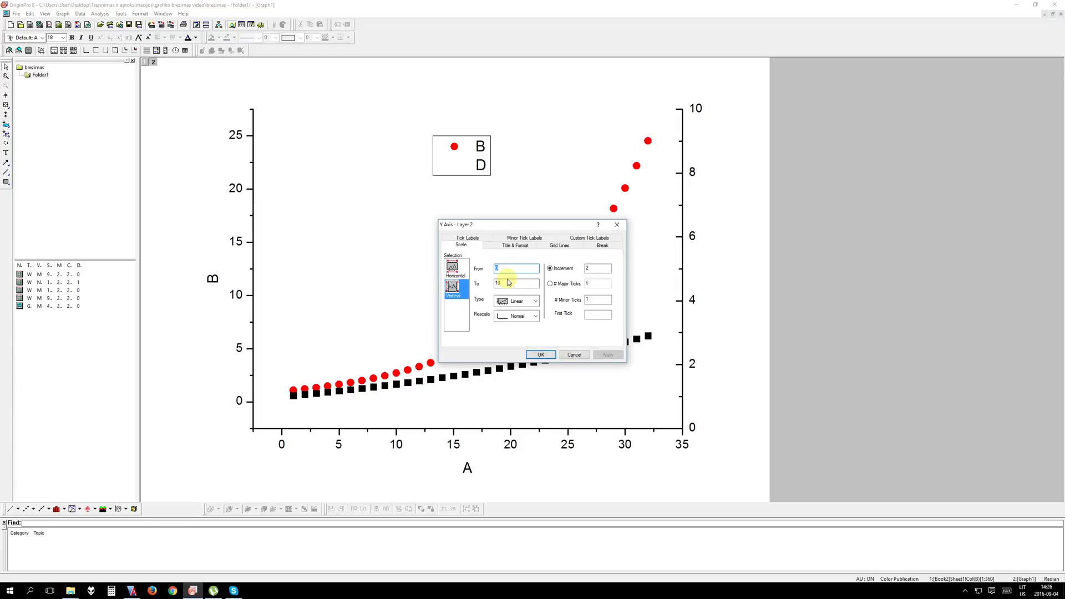
{"action": "double_click", "coordinate": [507, 285]}
{"action": "type", "text": "3"}
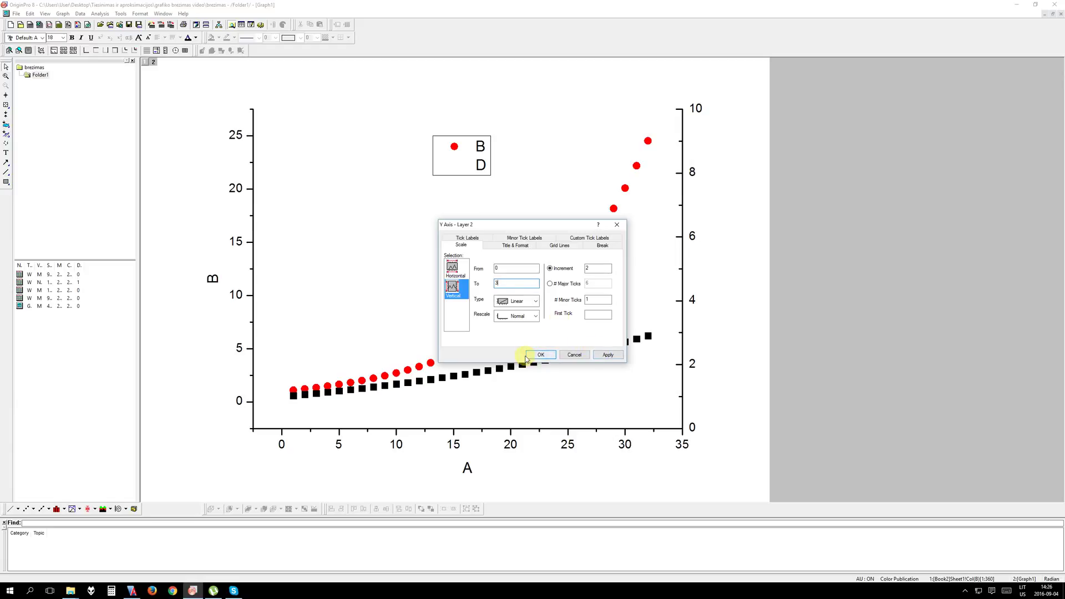
{"action": "left_click", "coordinate": [609, 355]}
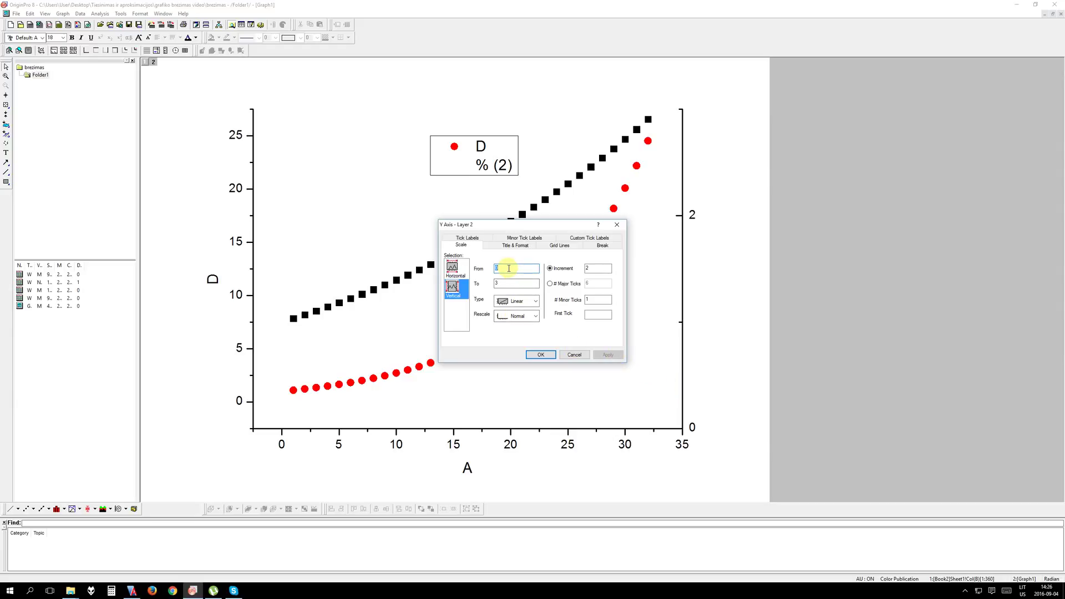
{"action": "type", "text": "1"}
{"action": "left_click", "coordinate": [539, 355]}
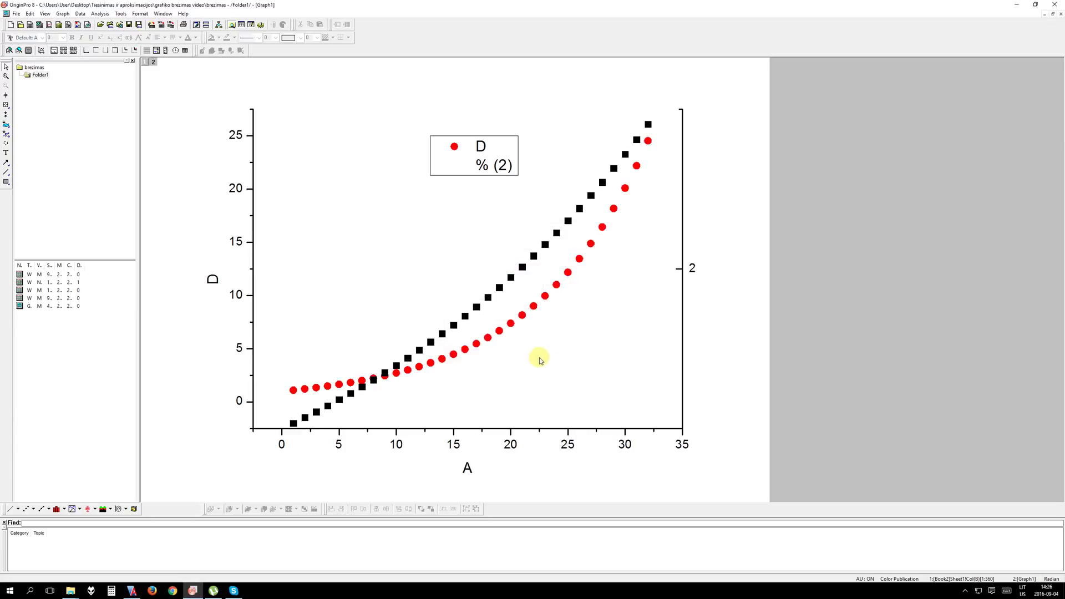